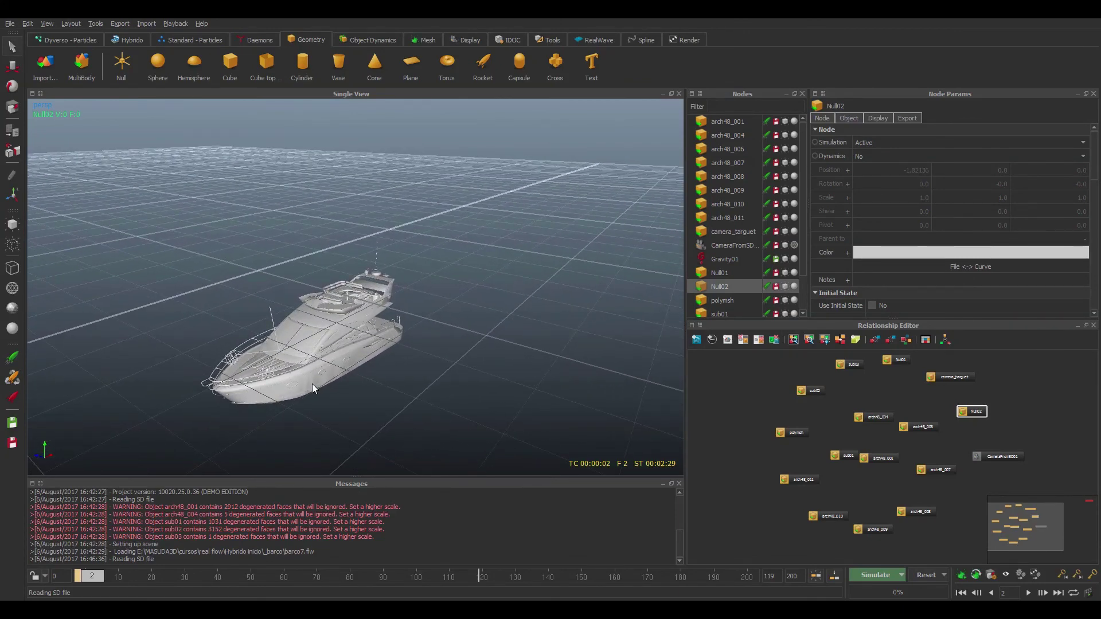
Set the timeline's end frame to 120 and move the animation to frame 4.
left_click(315, 386)
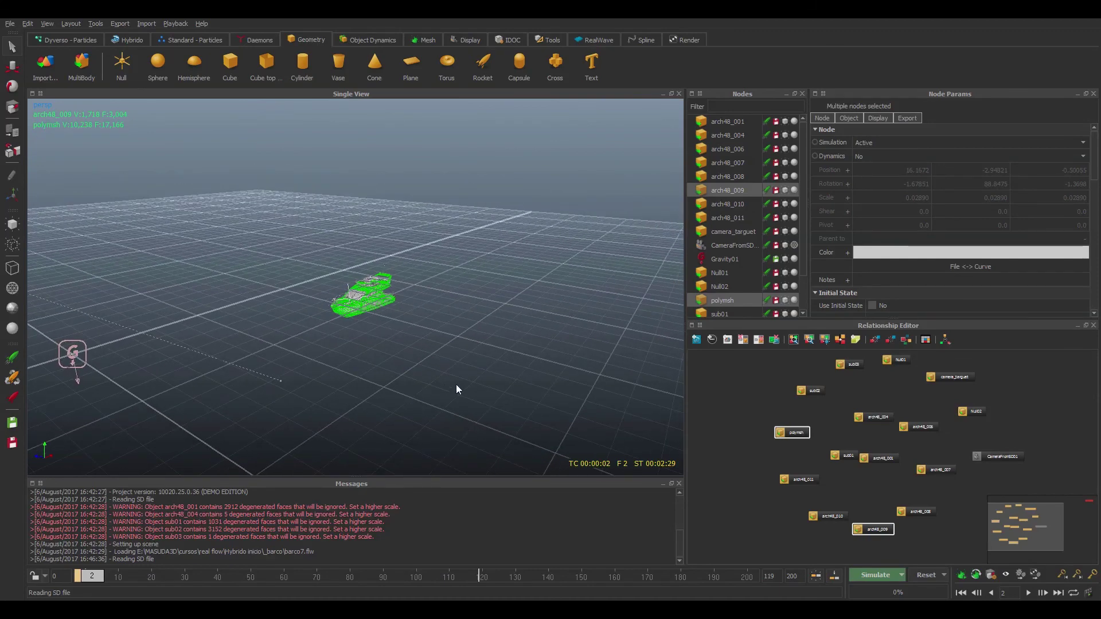
mouse_move(100, 572)
left_mouse_down()
mouse_move(67, 572)
mouse_move(662, 559)
mouse_move(86, 575)
left_mouse_up()
double_click(803, 575)
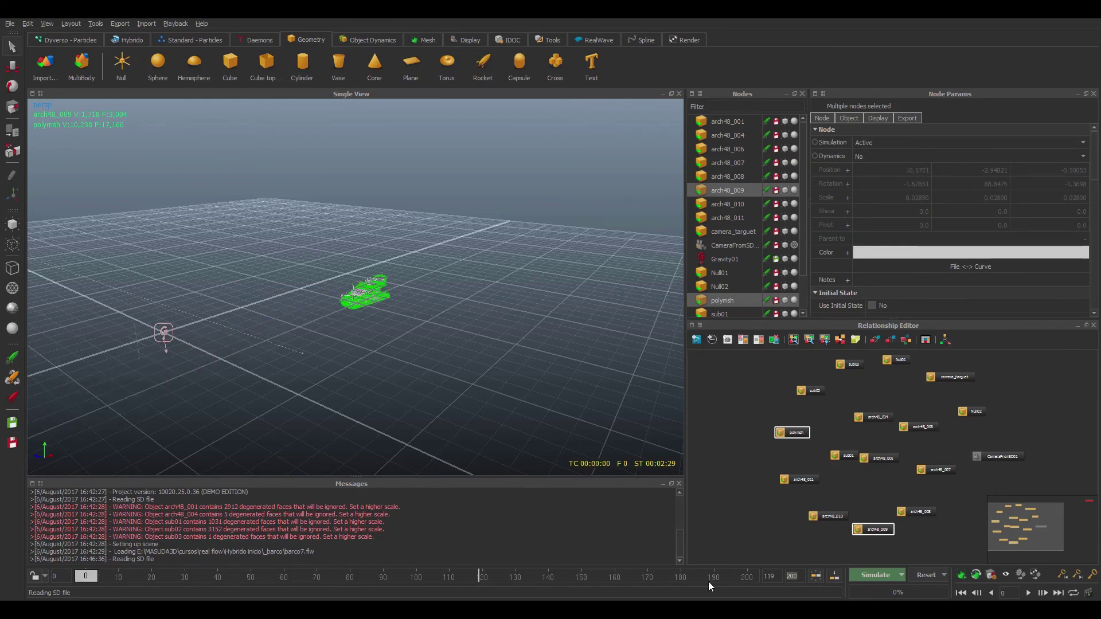
type("120")
key("Return")
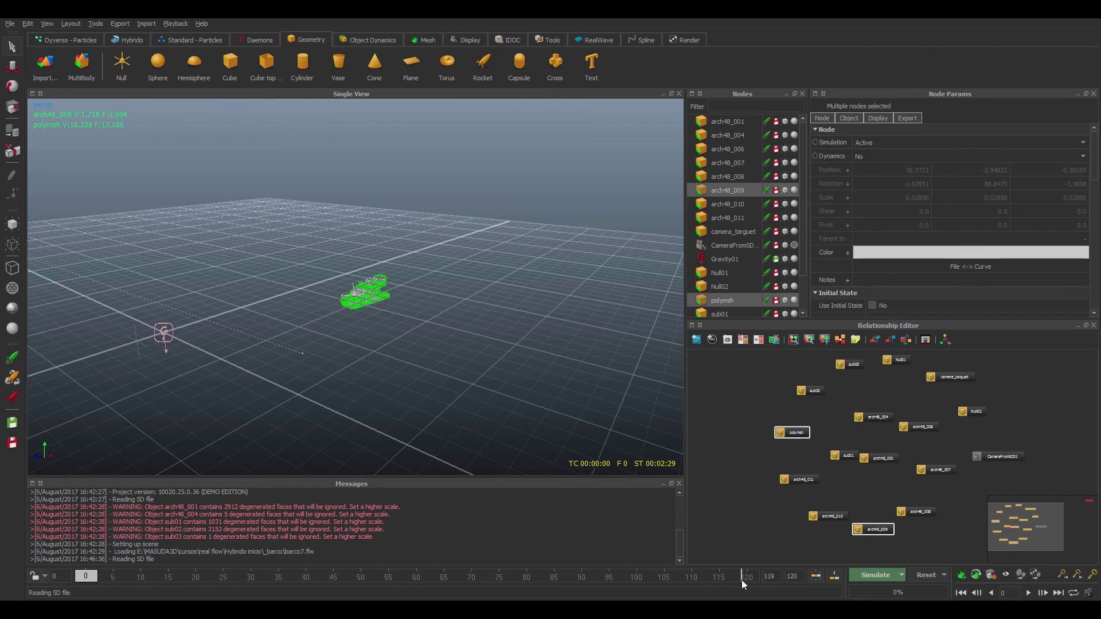
mouse_move(101, 580)
left_mouse_down()
mouse_move(515, 576)
mouse_move(107, 576)
left_mouse_up()
Add an open-top cube and move it to about X -3.23, Y -1.3.
middle_click_drag(356, 419, 338, 170, "alt")
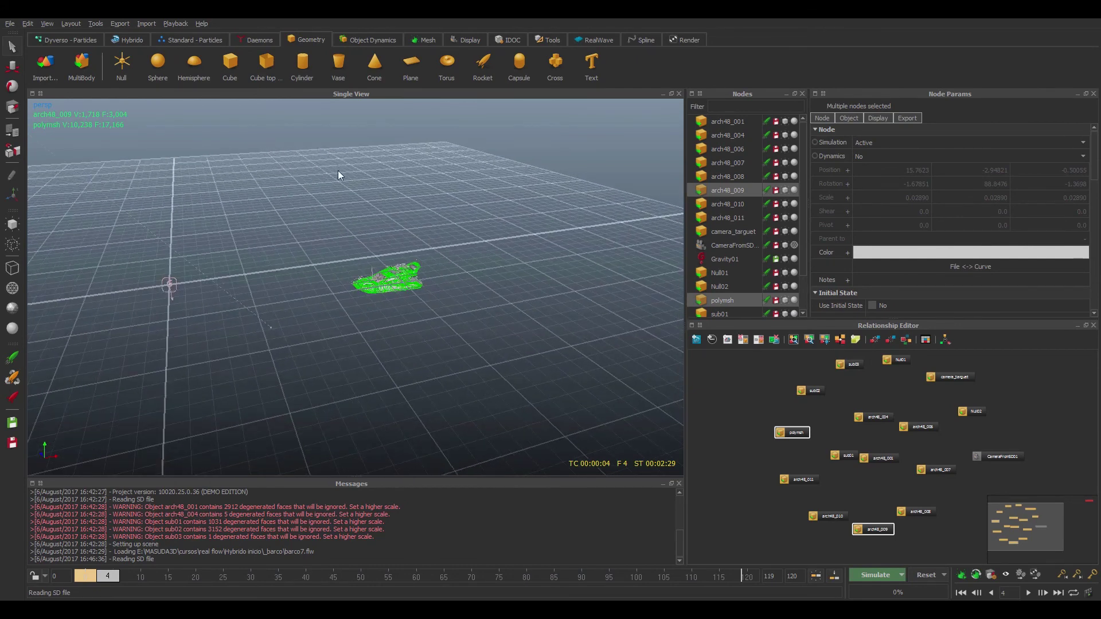
left_click(265, 63)
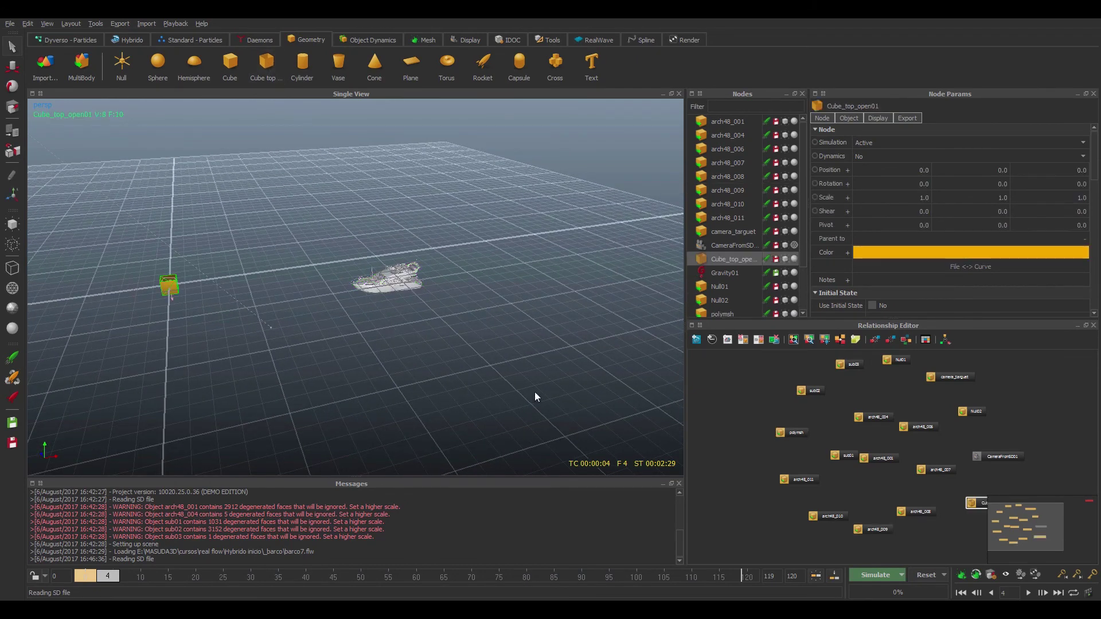
middle_click_drag(536, 397, 484, 382, "alt")
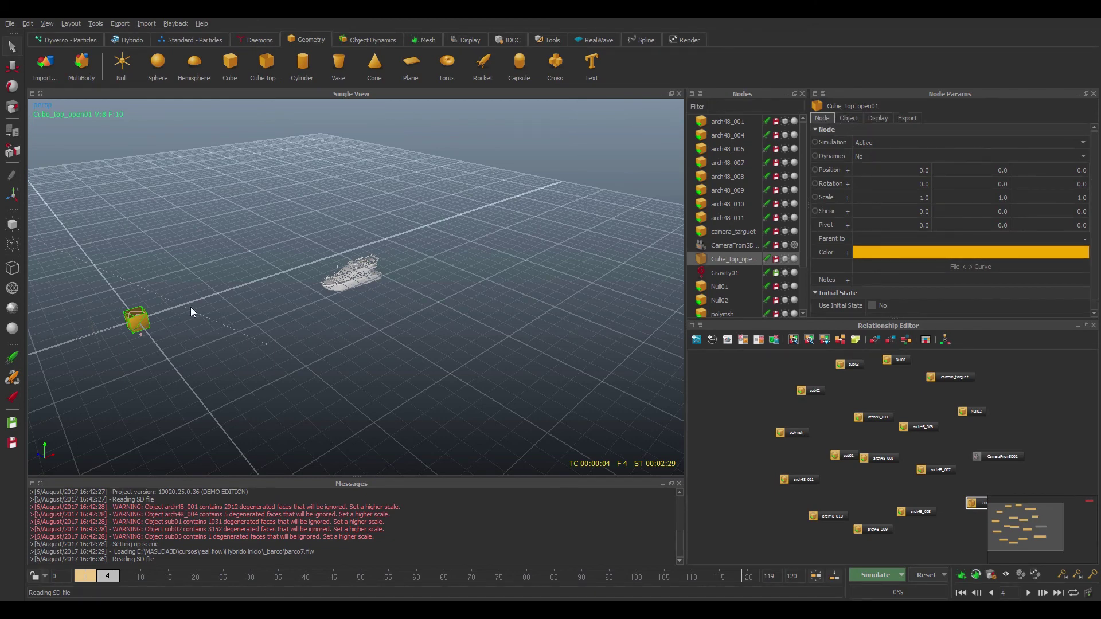
key("e")
key("w")
left_click_drag(120, 252, 145, 278)
left_click_drag(210, 316, 149, 332)
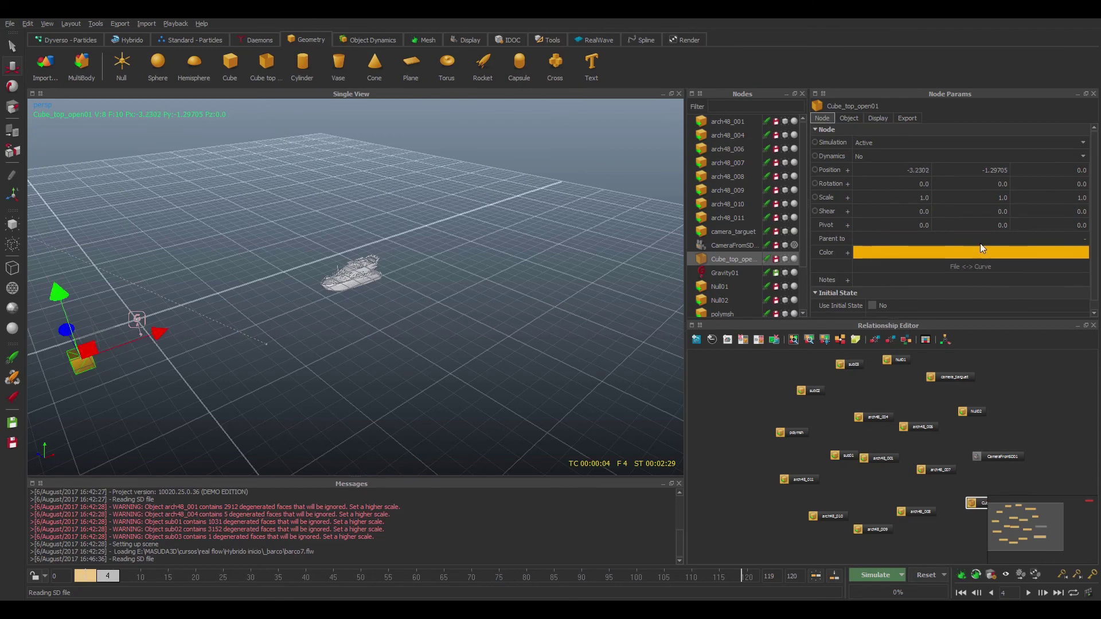
Scale the open-top cube to 65 in X, 8.5 in Y and 19 in Z.
double_click(894, 197)
type("65")
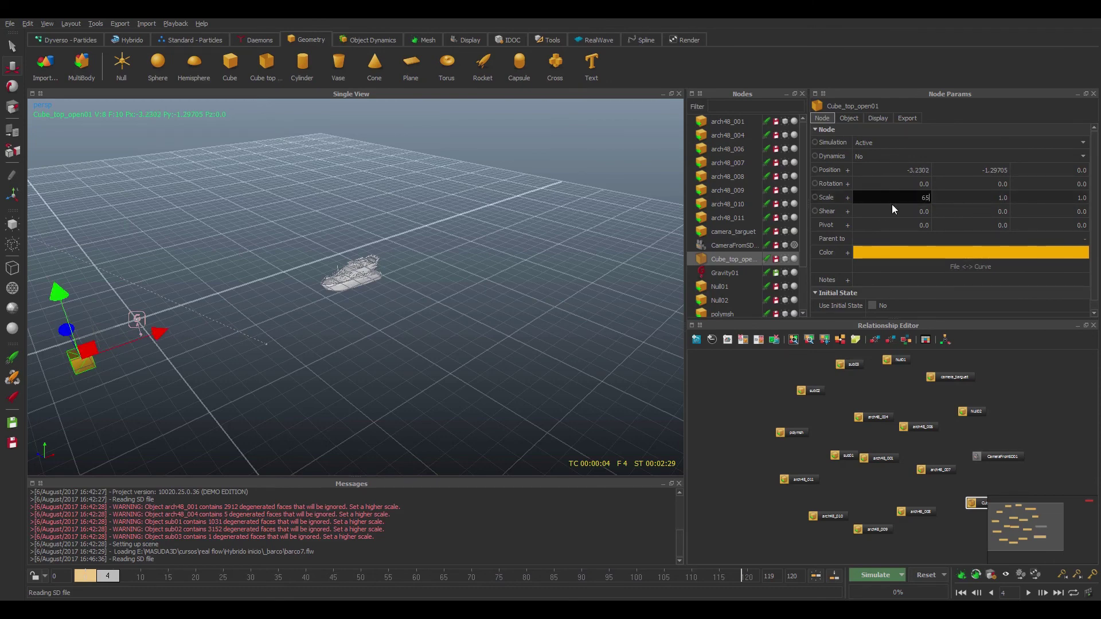
key("Return")
double_click(1005, 197)
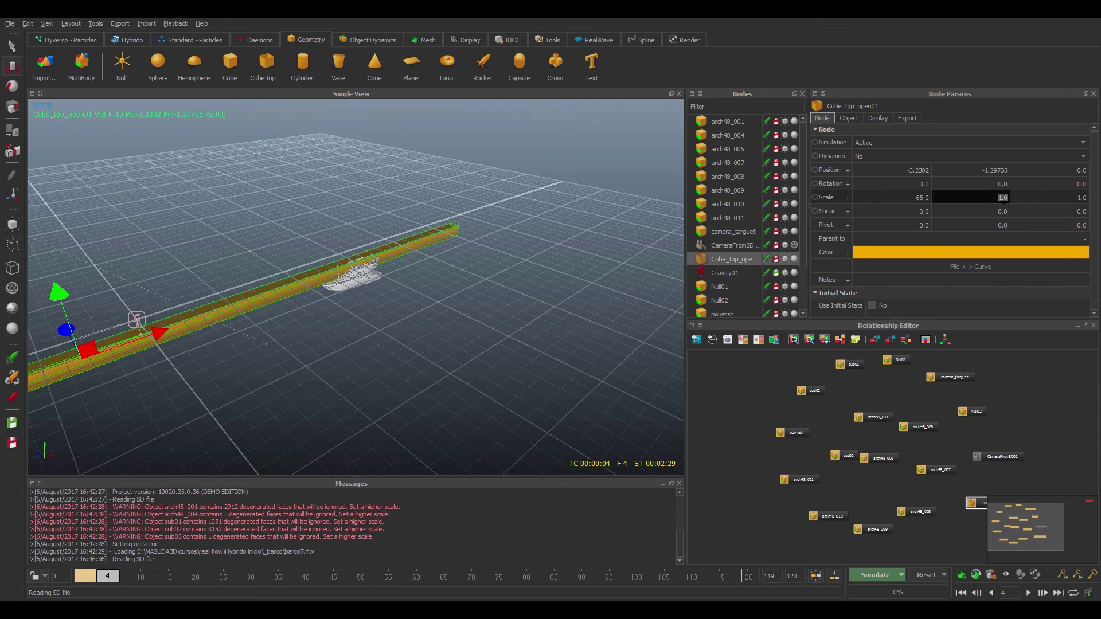
type("6.5")
key("Return")
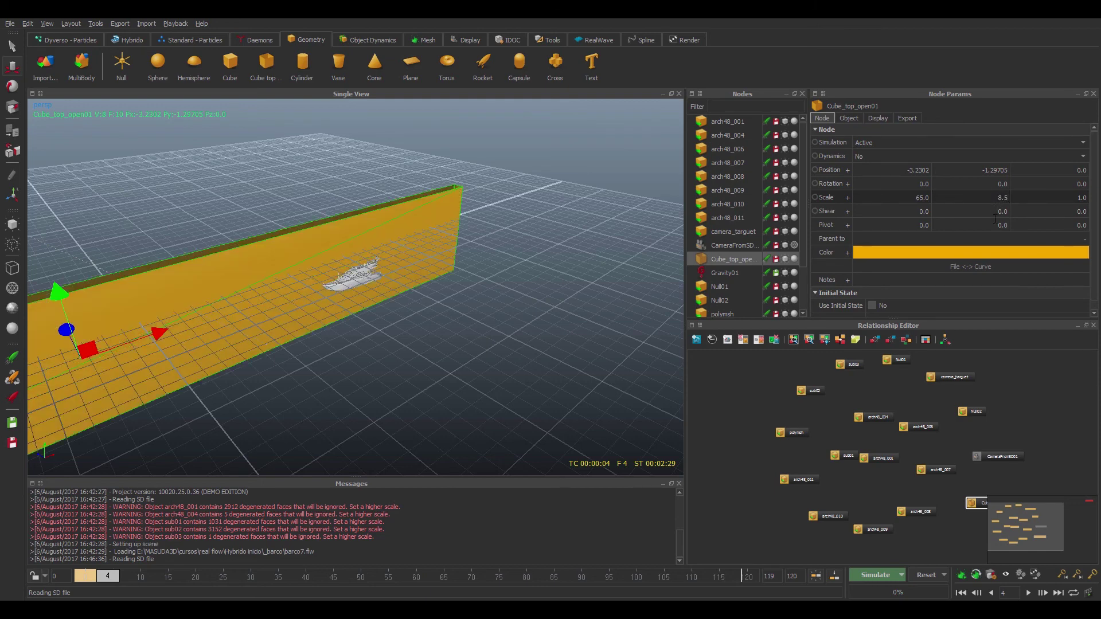
double_click(1056, 197)
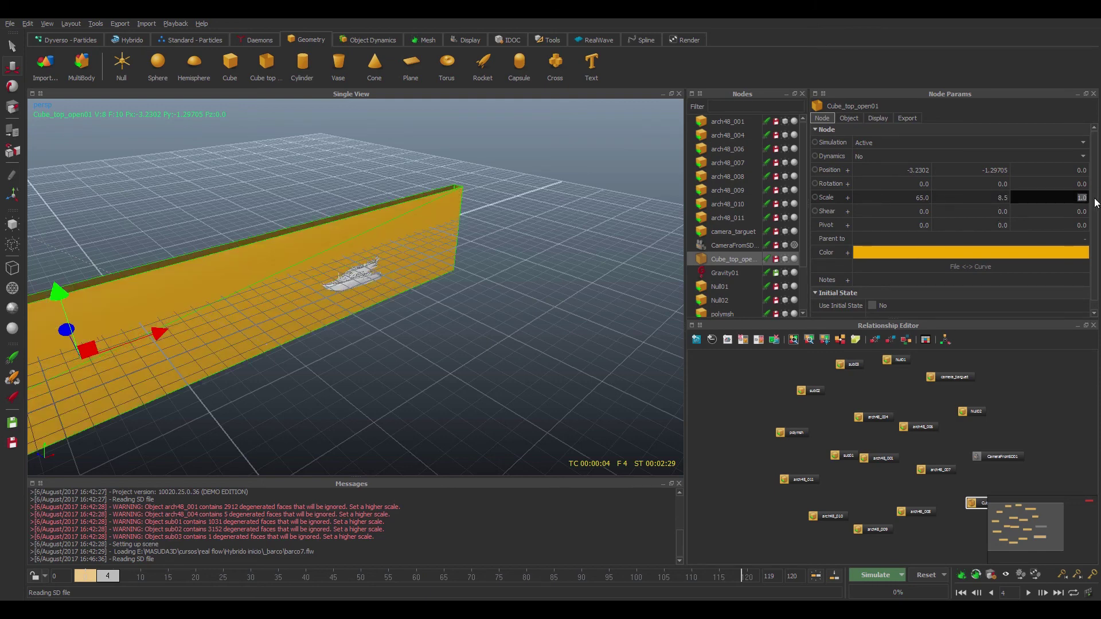
type("19")
key("Return")
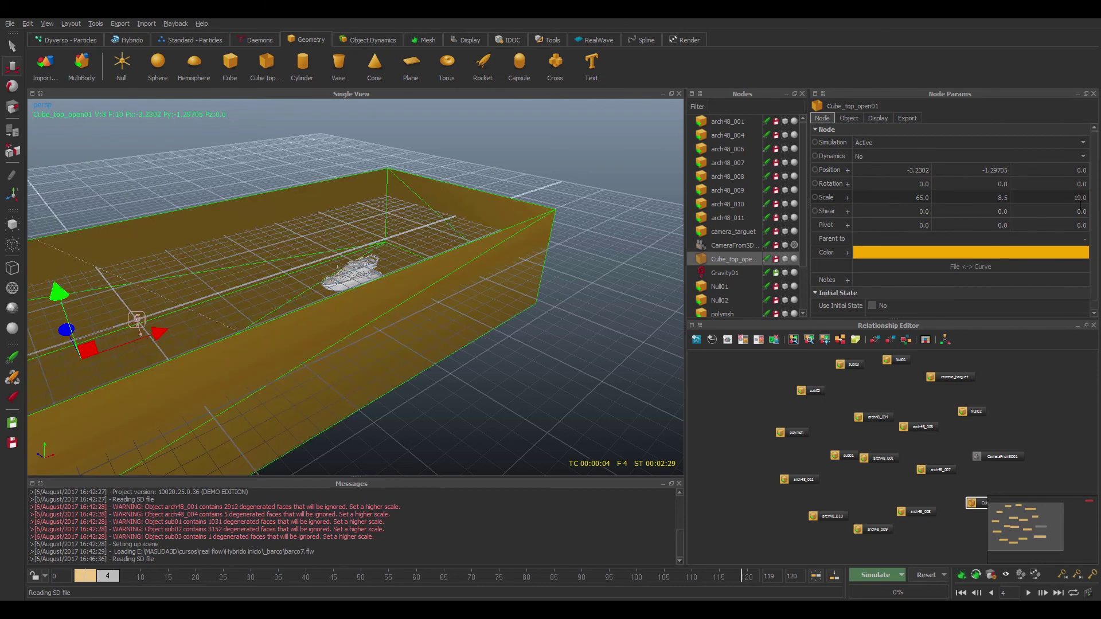
Set the open-top cube's Y position to 0 and display it as a bounding box.
double_click(959, 172)
type("0.")
key("Return")
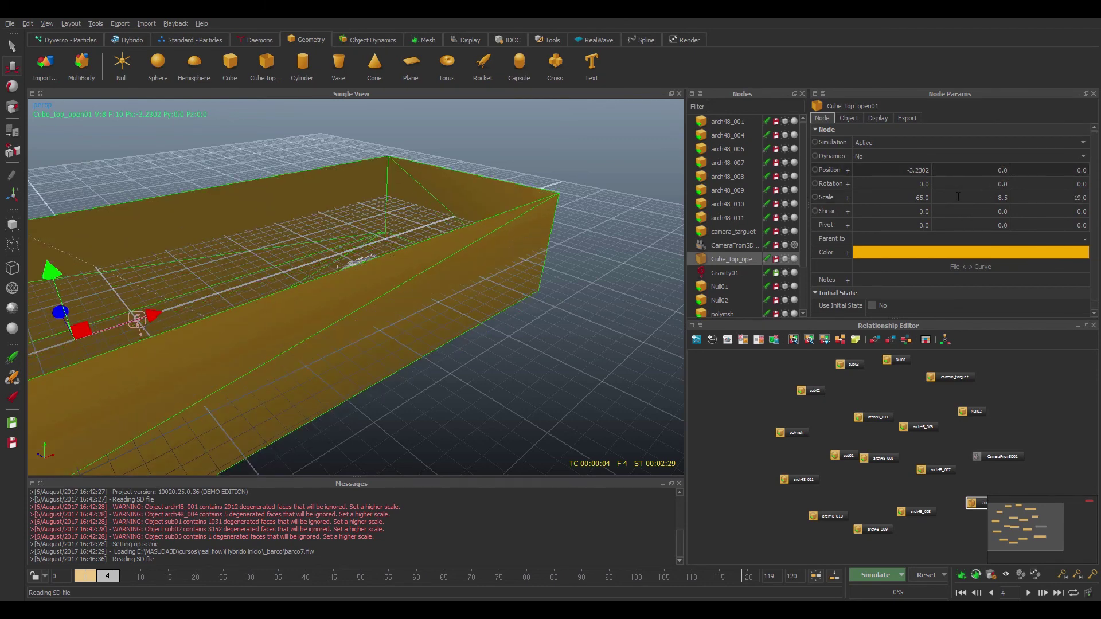
left_click_drag(541, 349, 567, 327, "alt")
left_click(793, 259)
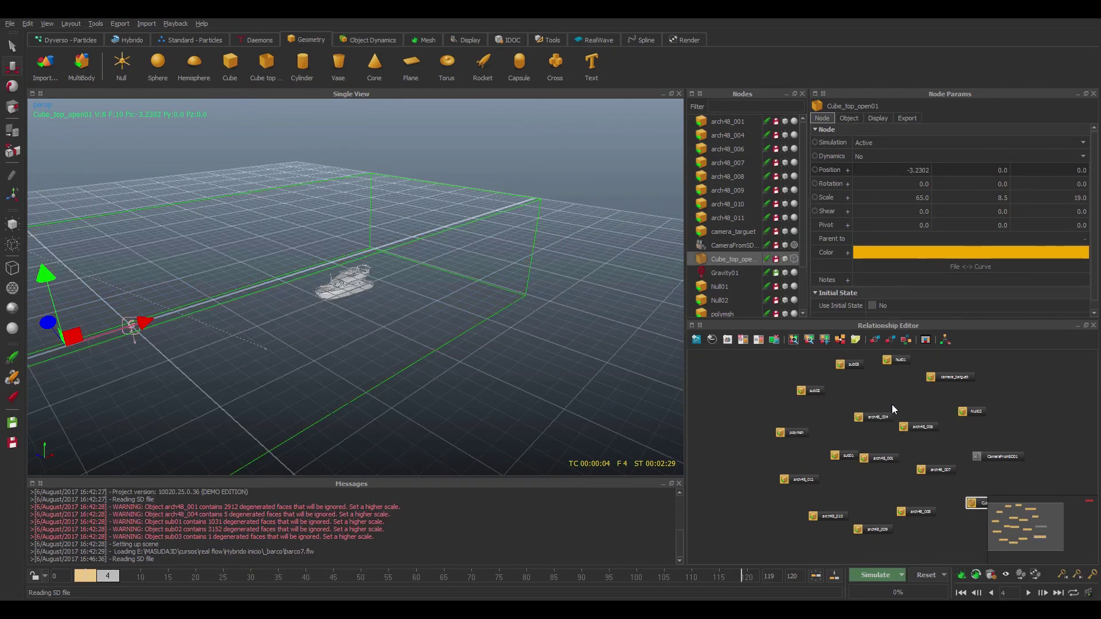
Group all the boat parts: the arch48 nodes from 001 to 011, polymsh, sub01, sub02 and sub03.
middle_click_drag(954, 421, 903, 411)
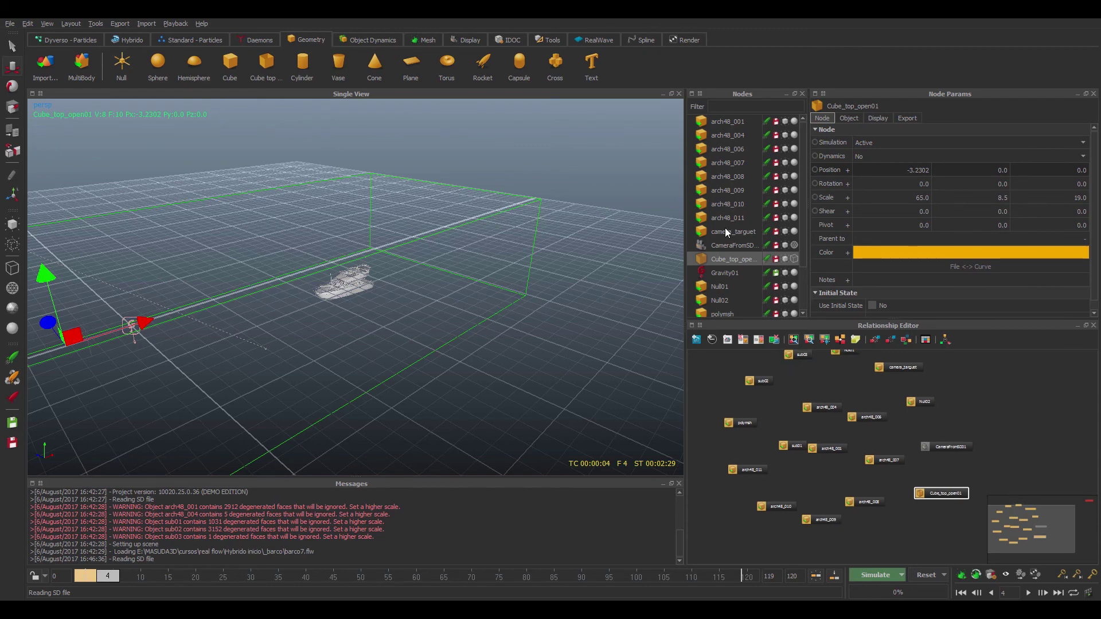
left_click(716, 122)
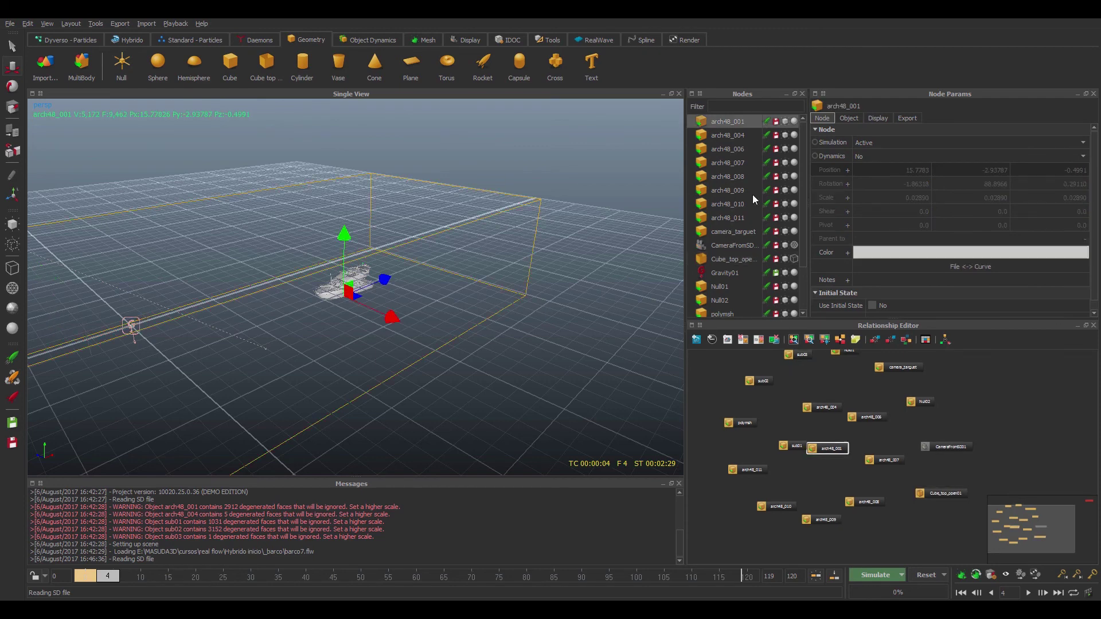
left_click(729, 218, "shift")
scroll(803, 243, "down", 3)
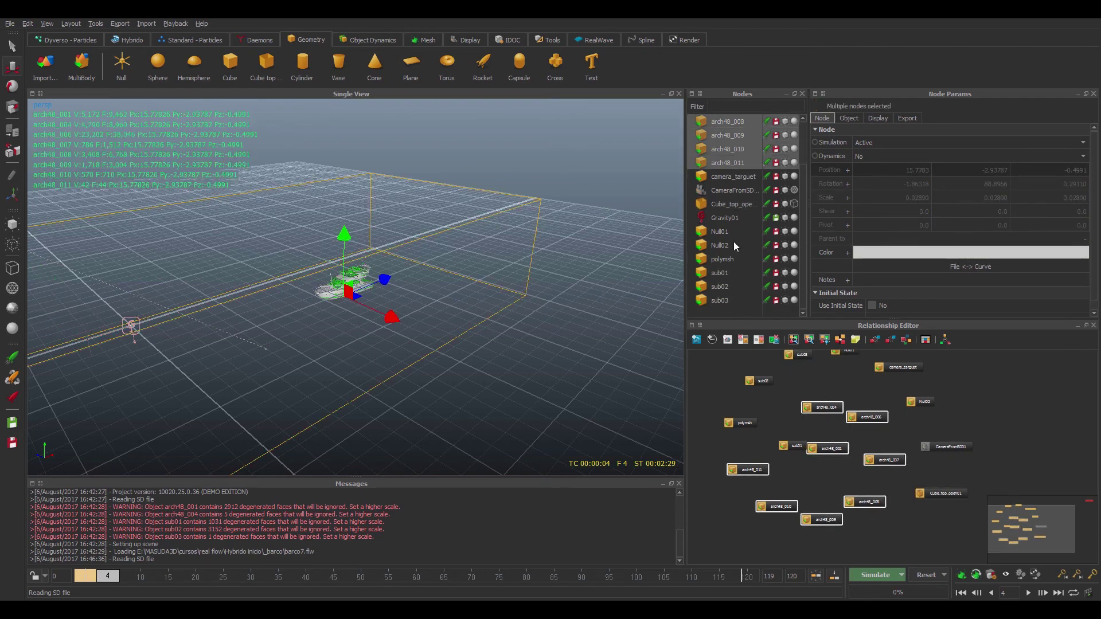
left_click(723, 301, "ctrl")
left_click(720, 287, "ctrl")
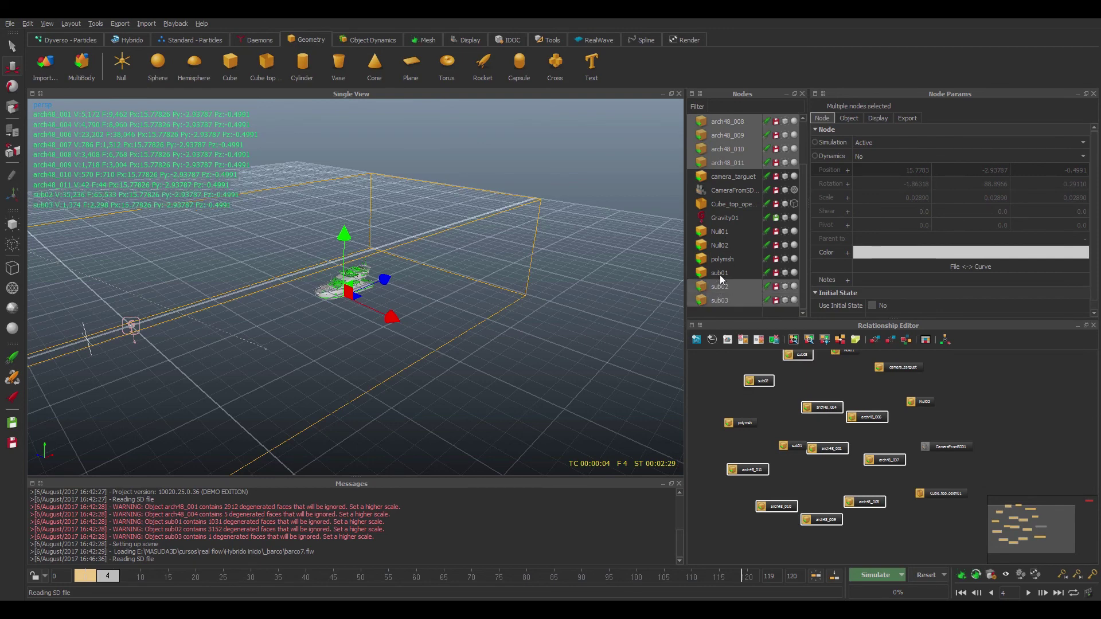
left_click(720, 272, "ctrl")
left_click(720, 257, "ctrl")
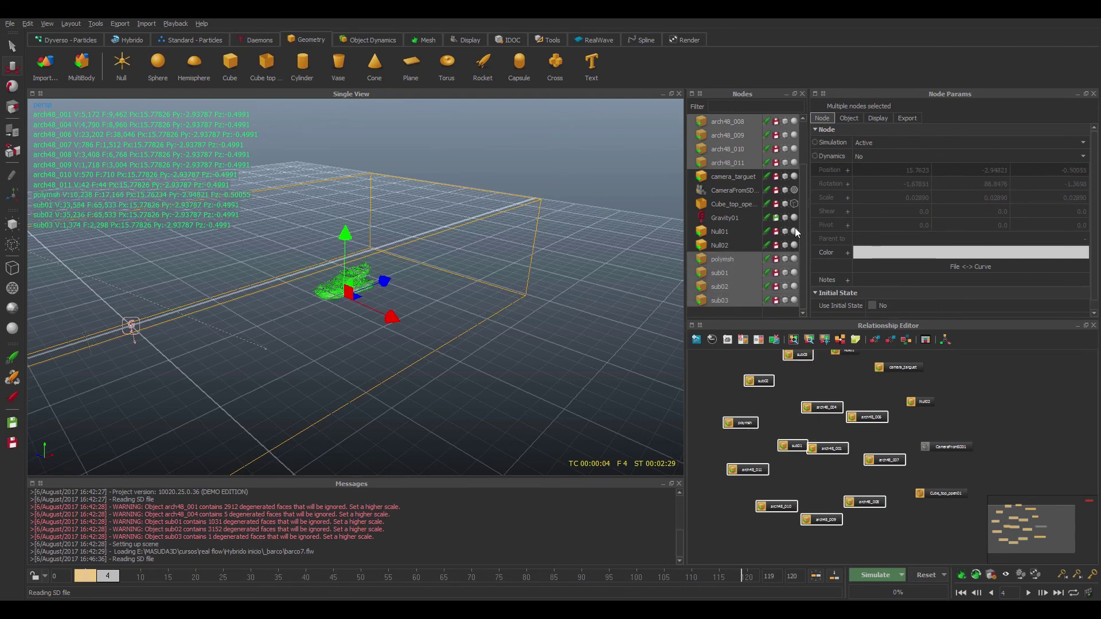
scroll(802, 246, "up", 3)
right_click(732, 197)
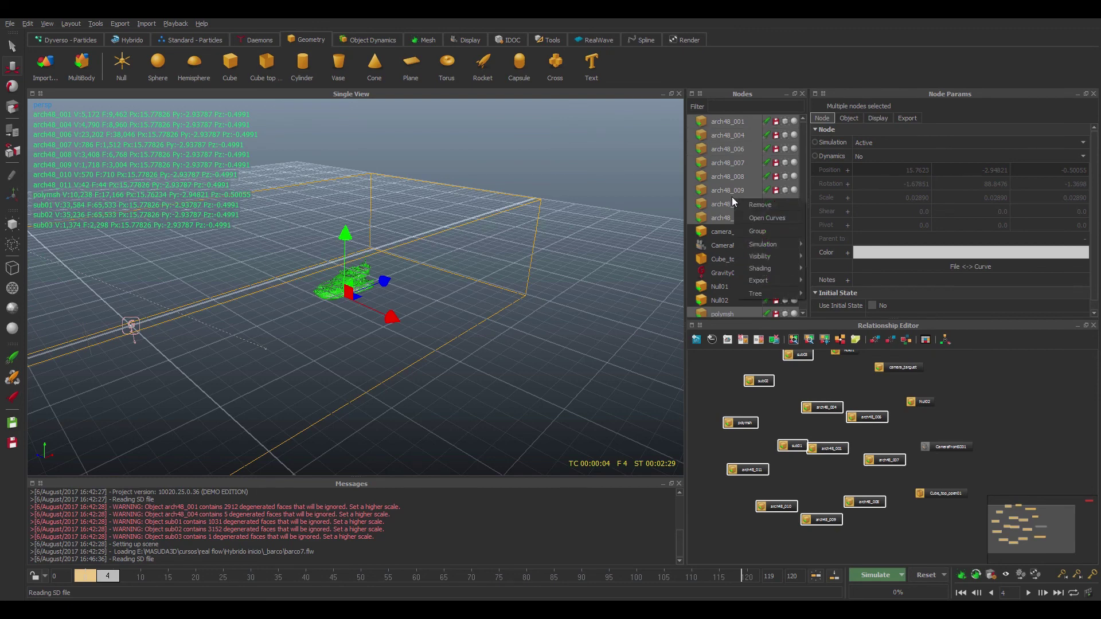
left_click(748, 228)
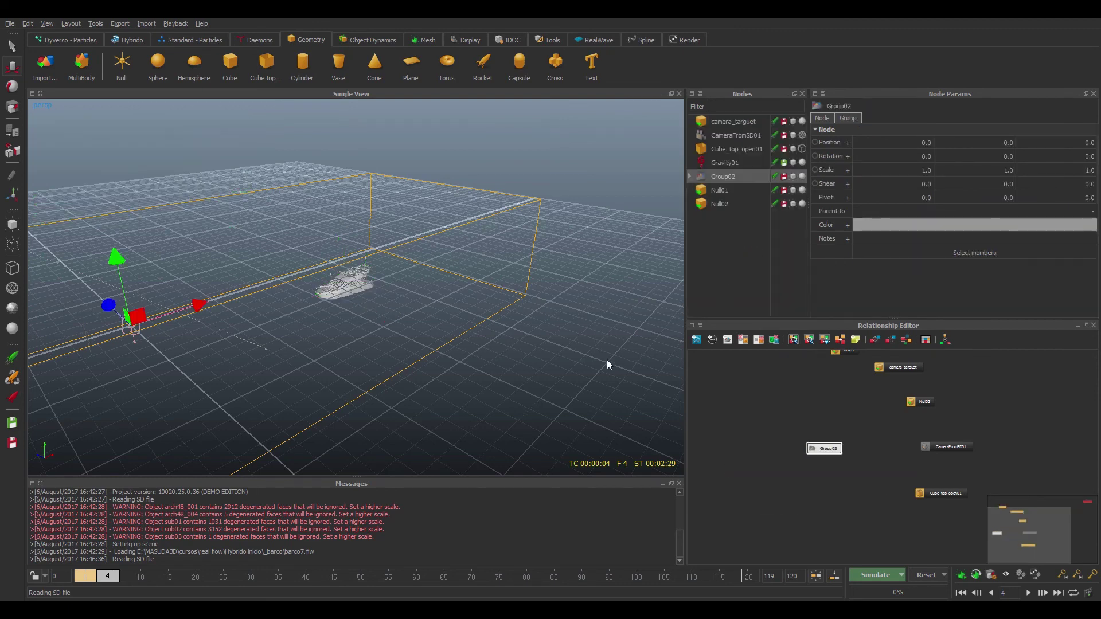
Add a cube, set its X position to 16 and lower it below the boat to about Y -3.27.
left_click(229, 64)
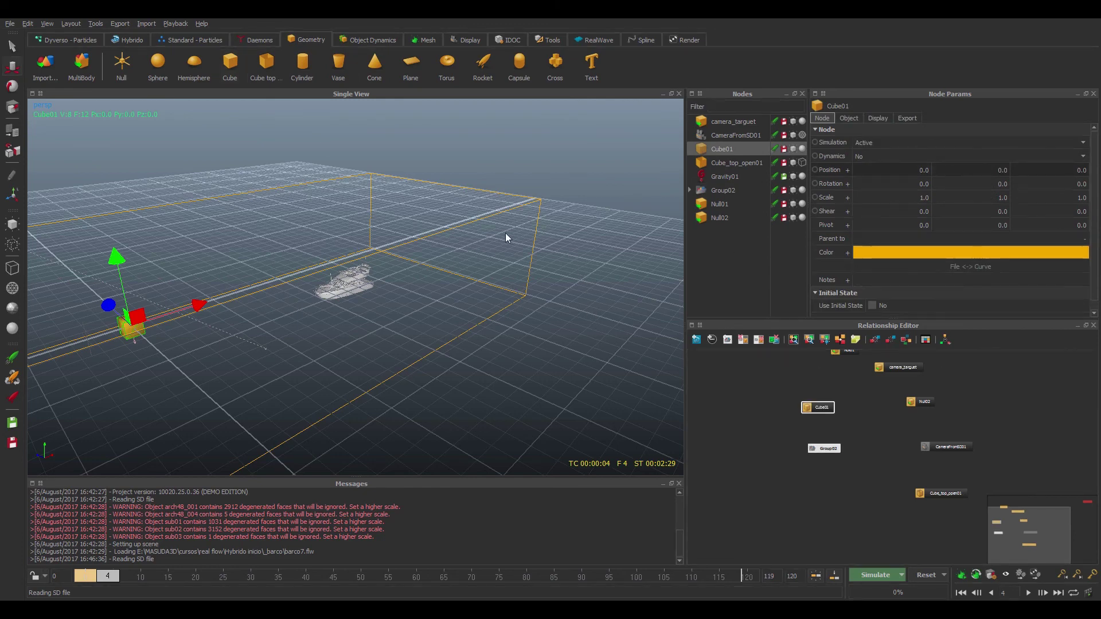
left_click_drag(207, 304, 347, 272)
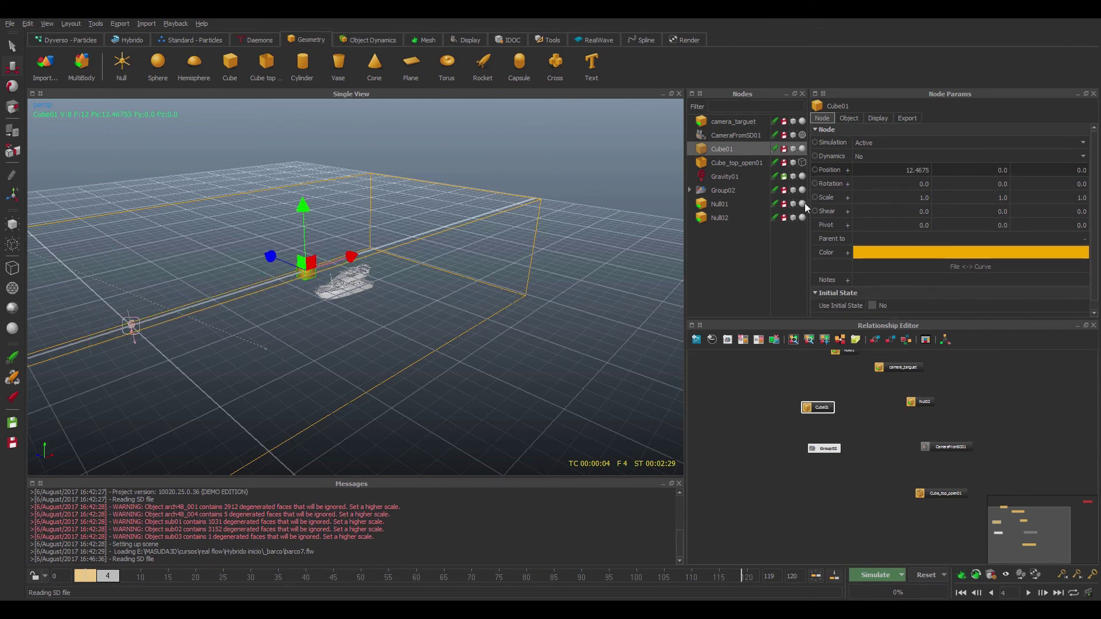
double_click(860, 169)
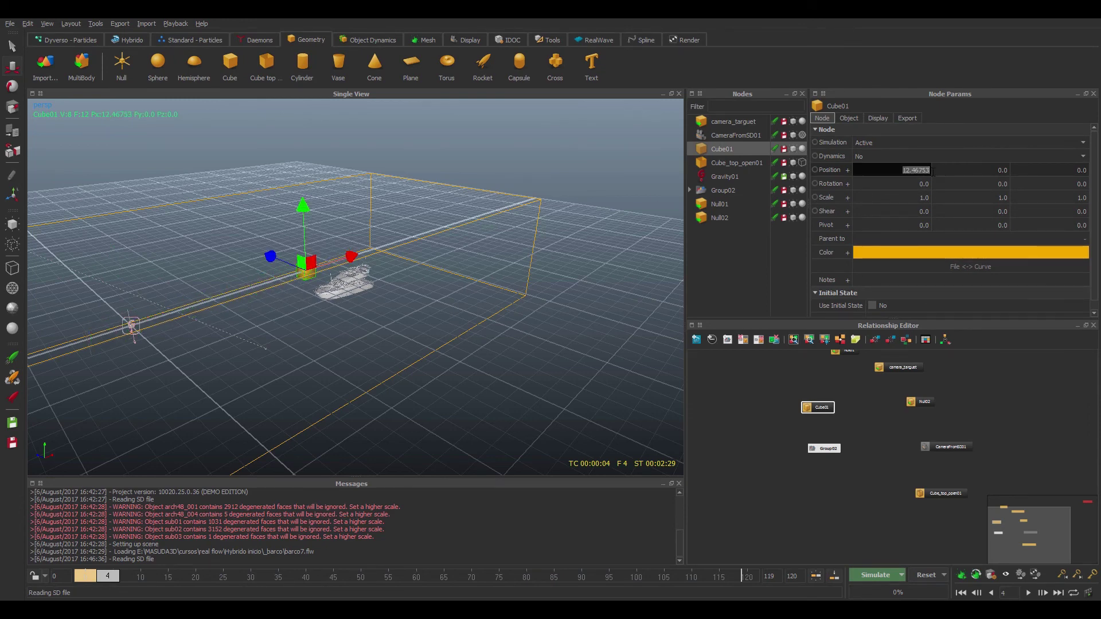
type("16")
key("Return")
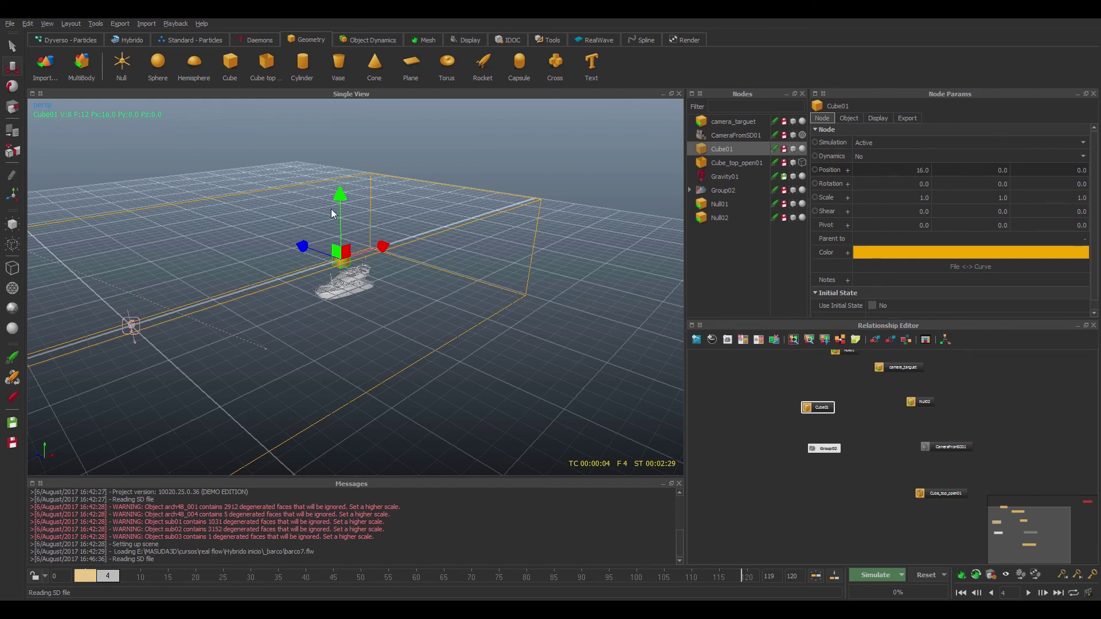
left_click_drag(342, 196, 351, 241)
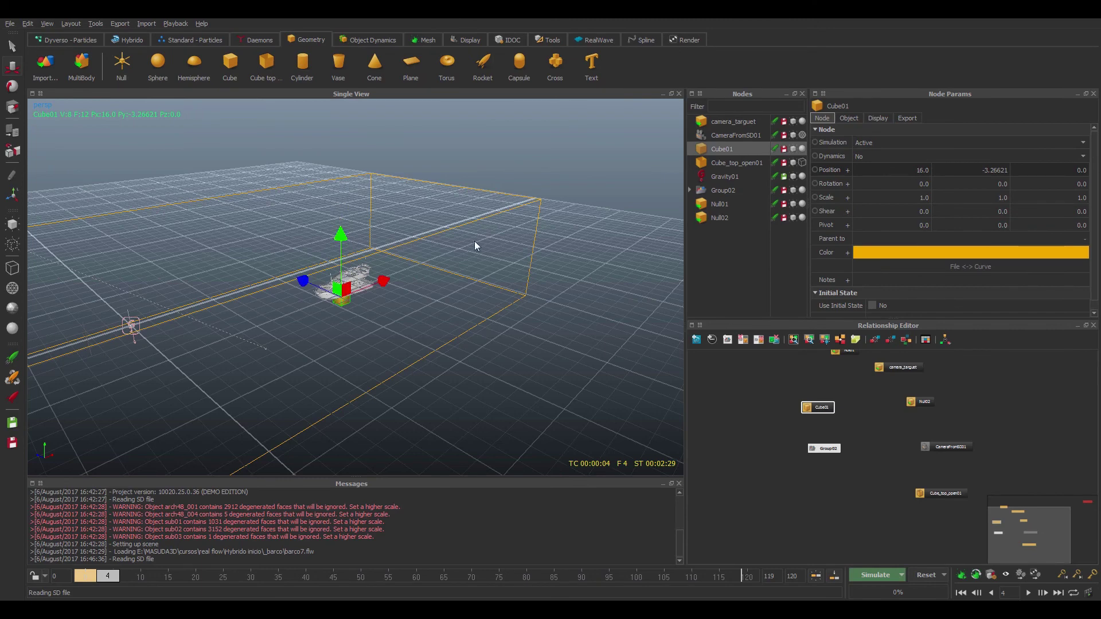
Scale the new cube beneath the boat to 16 in X, 1.5 in Y and 18 in Z.
left_click(908, 199)
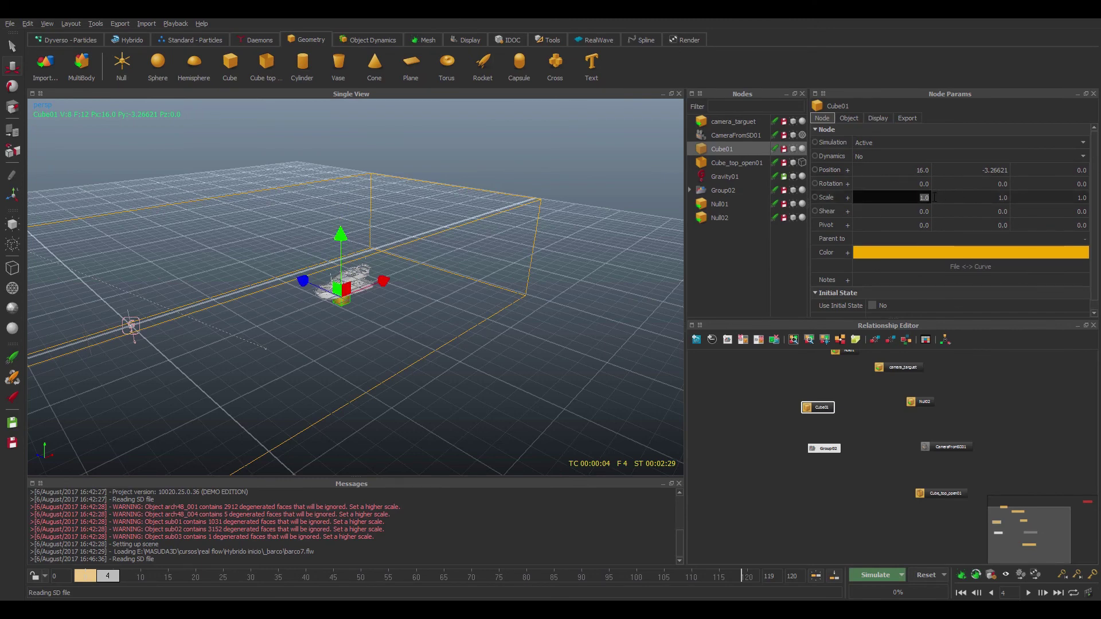
type("16")
key("Return")
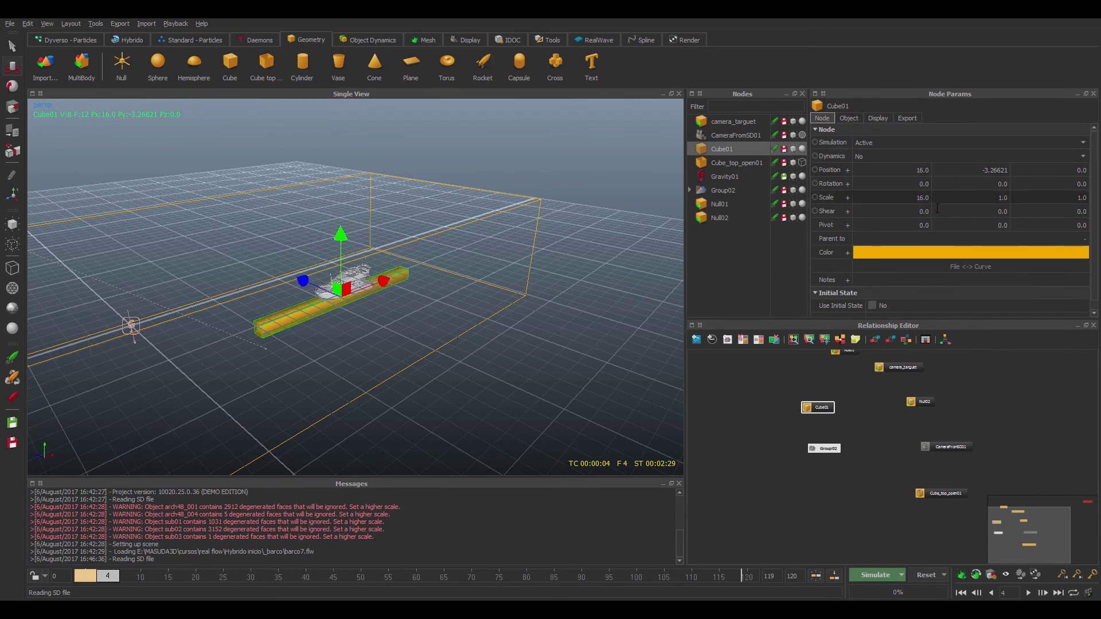
left_click(990, 197)
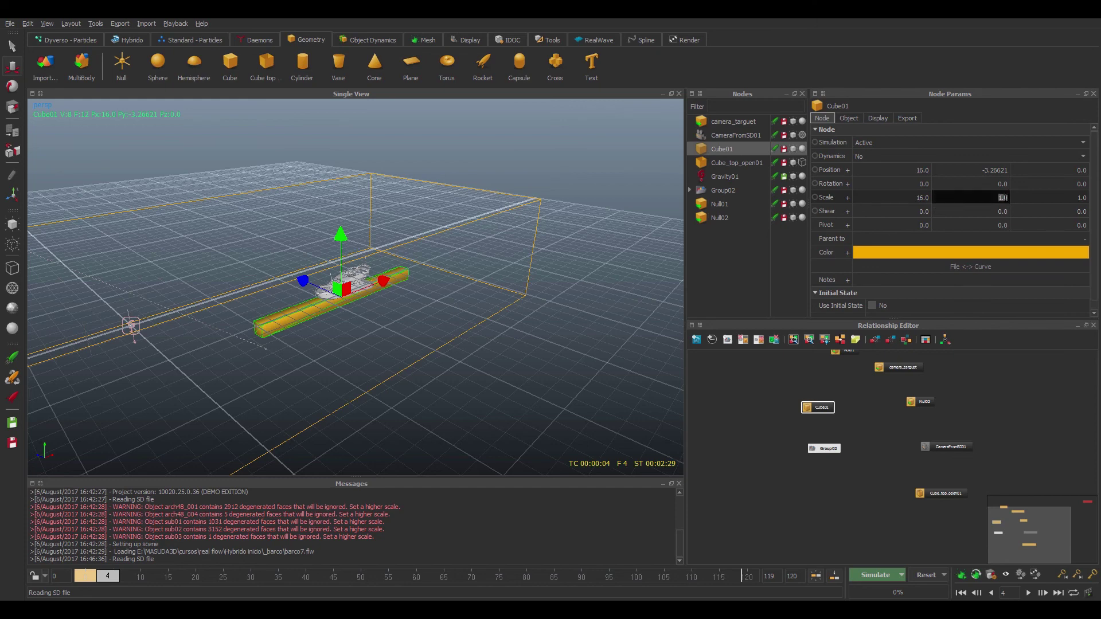
type("1.5")
key("Return")
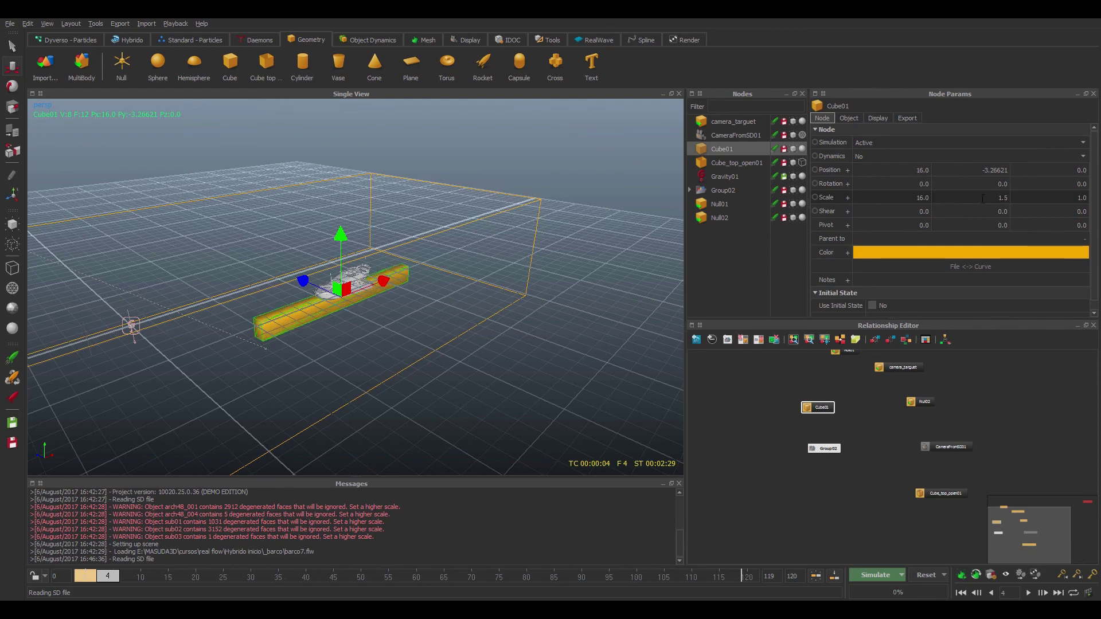
left_click(1074, 197)
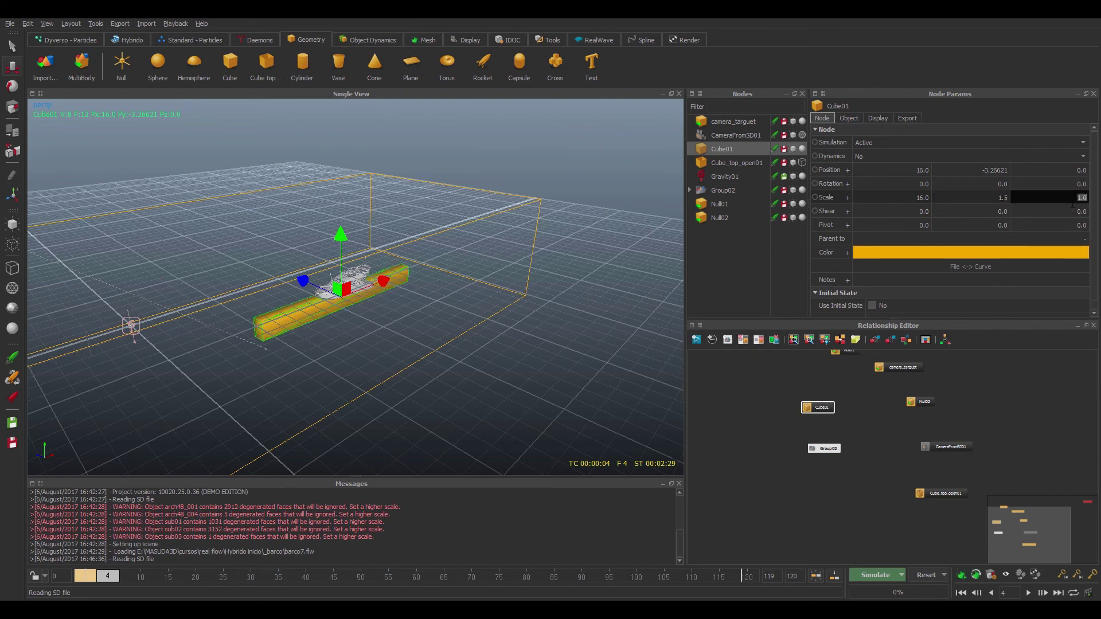
type("18")
key("Return")
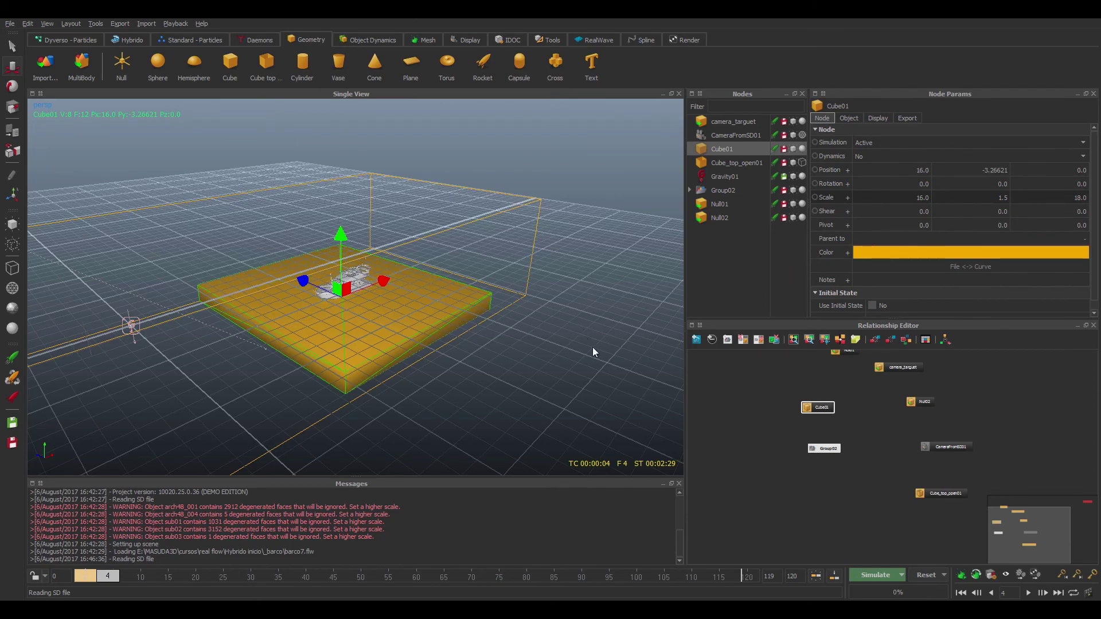
Rename the flat cube beneath the boat as emissor.
left_click_drag(575, 380, 504, 388, "alt")
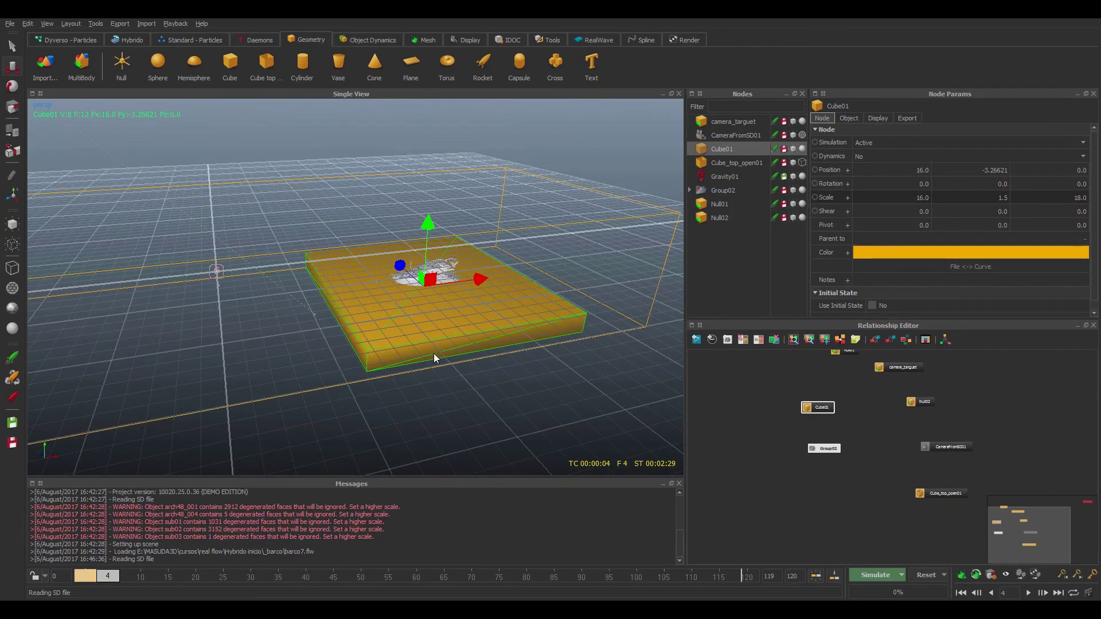
right_click(717, 150)
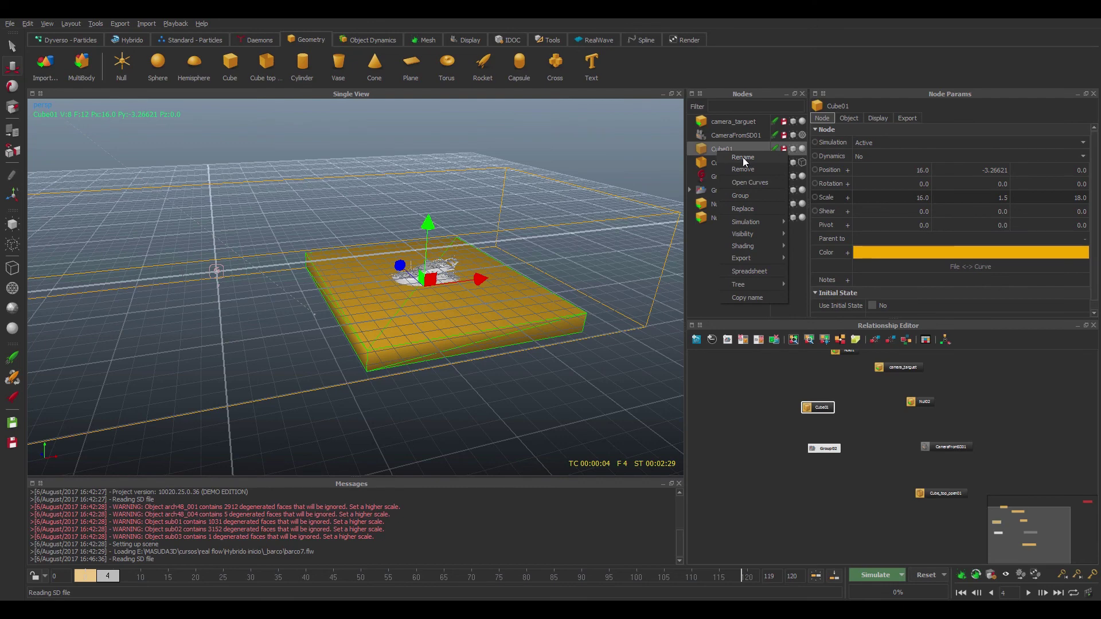
left_click(742, 157)
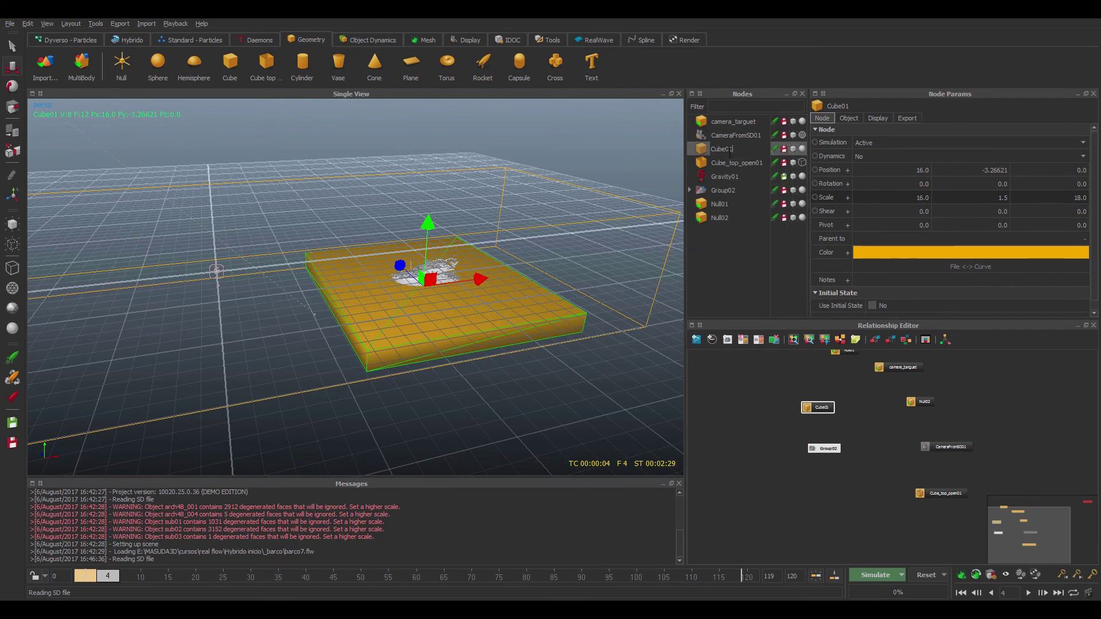
key("BackSpace")
key("BackSpace")
key("BackSpace")
key("BackSpace")
key("BackSpace")
key("BackSpace")
type("emissor")
key("Return")
left_click(751, 261)
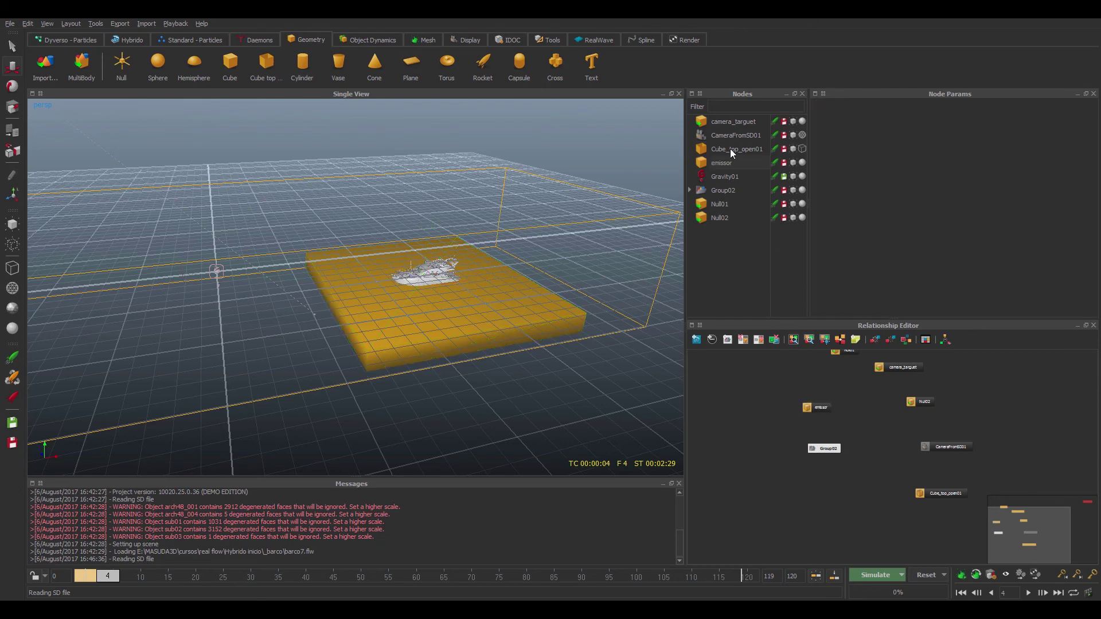
Rename the large open-top cube as conainer.
left_click(730, 149)
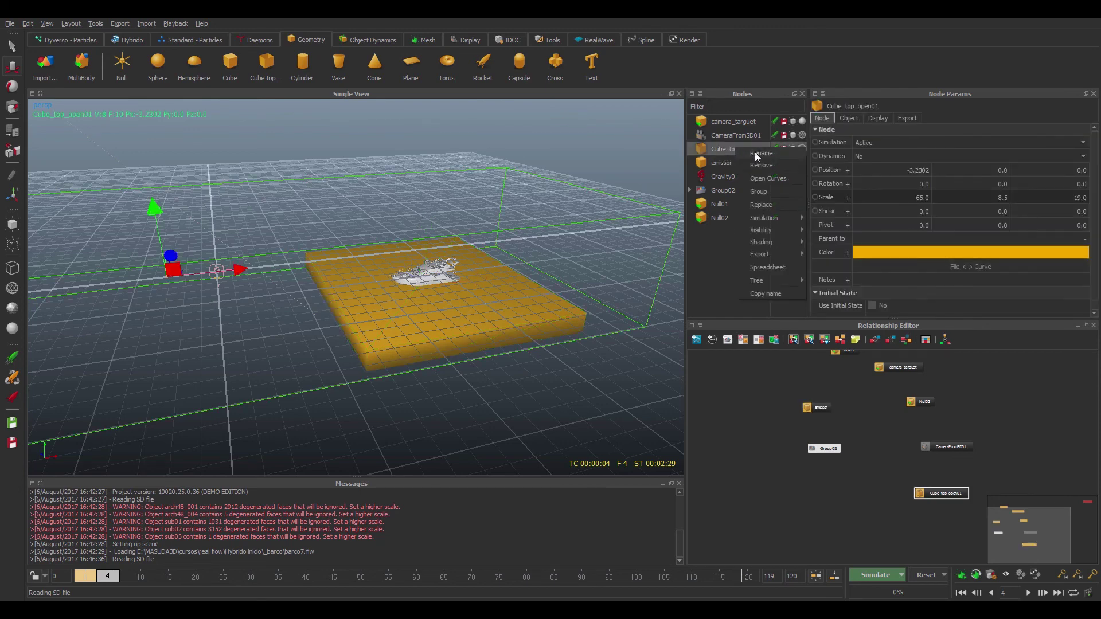
double_click(744, 150)
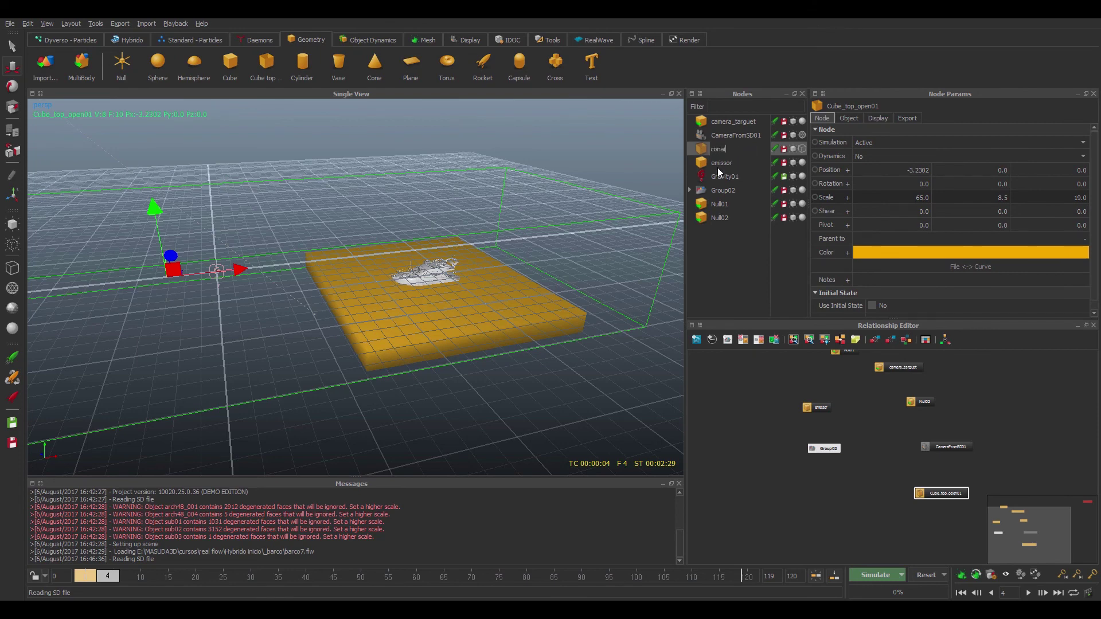
key("Return")
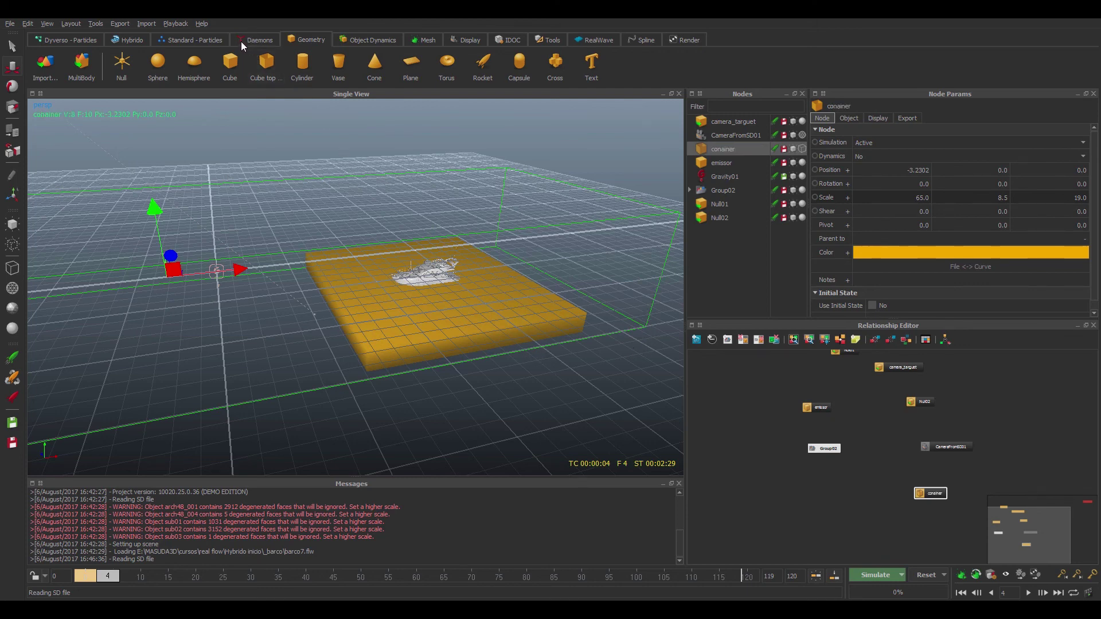
Add a Hybrido open domain to the scene.
left_click(130, 42)
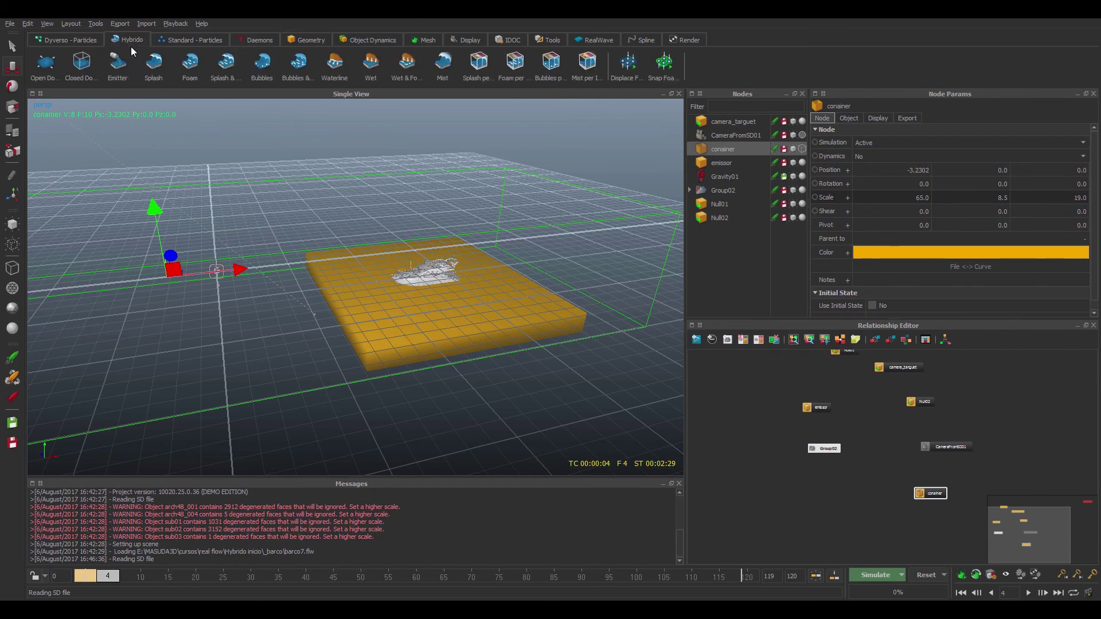
left_click(40, 77)
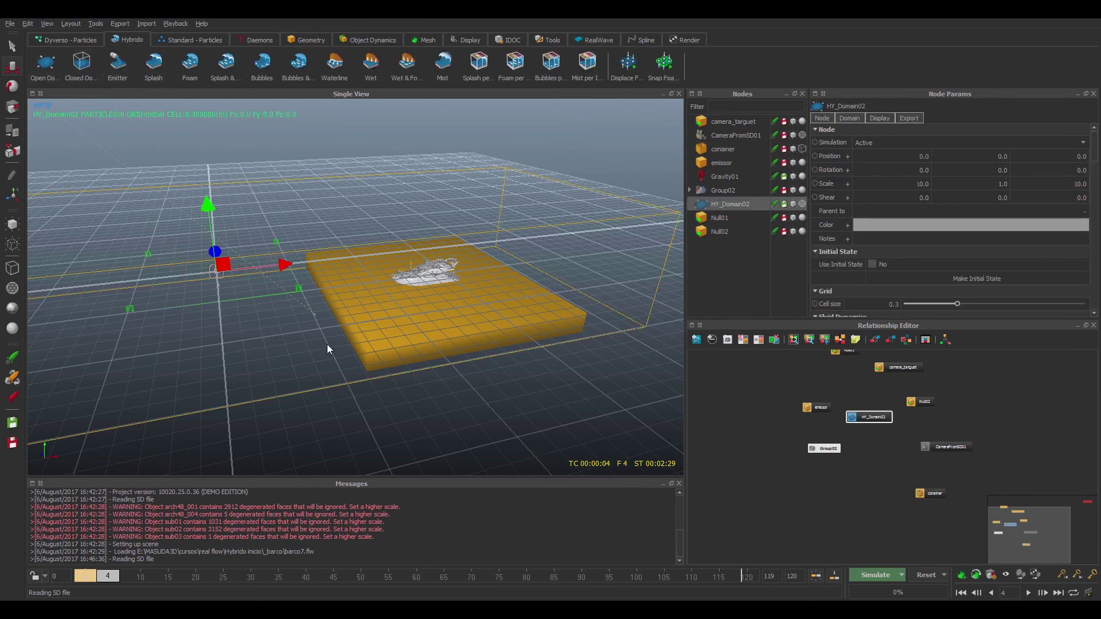
left_click_drag(305, 349, 135, 121, "alt")
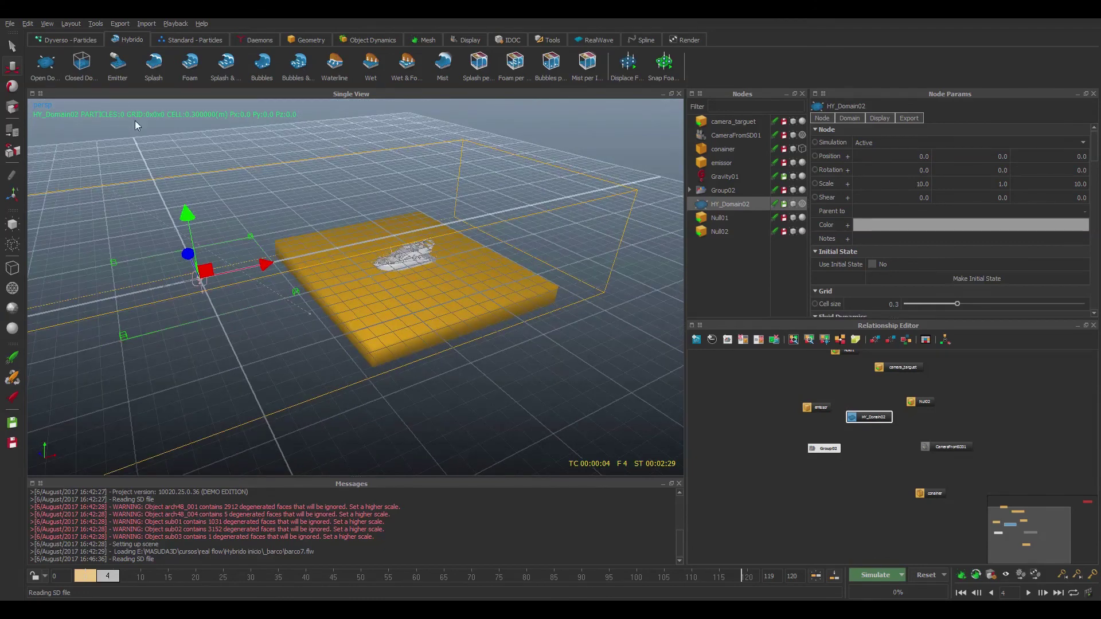
Add a Hybrido emitter that uses the emissor cube as its object.
left_click(122, 79)
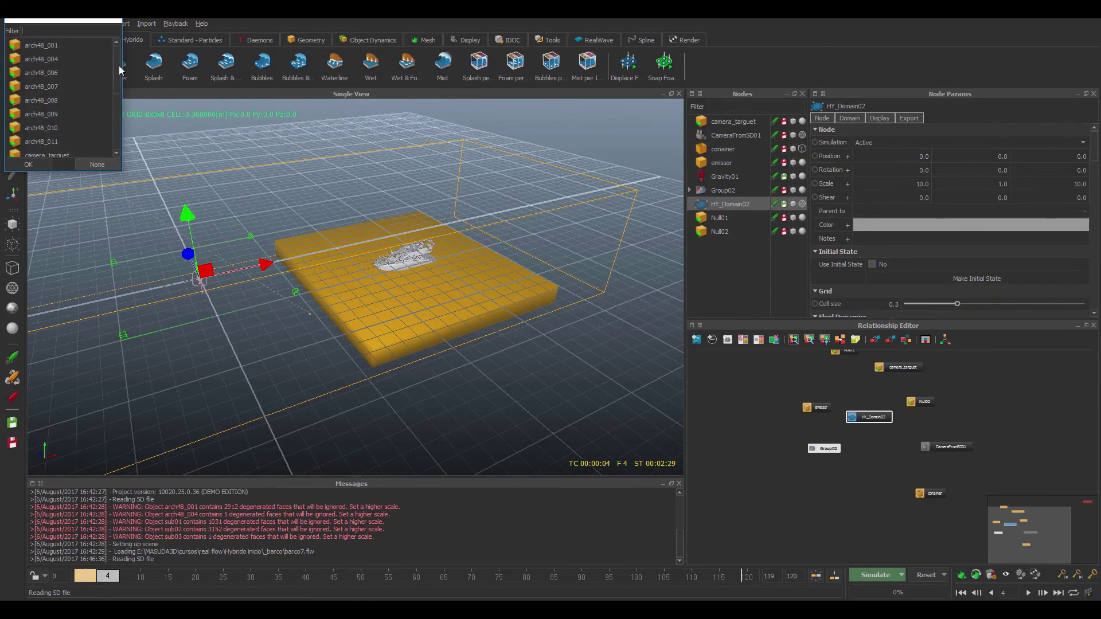
scroll(121, 120, "down", 1)
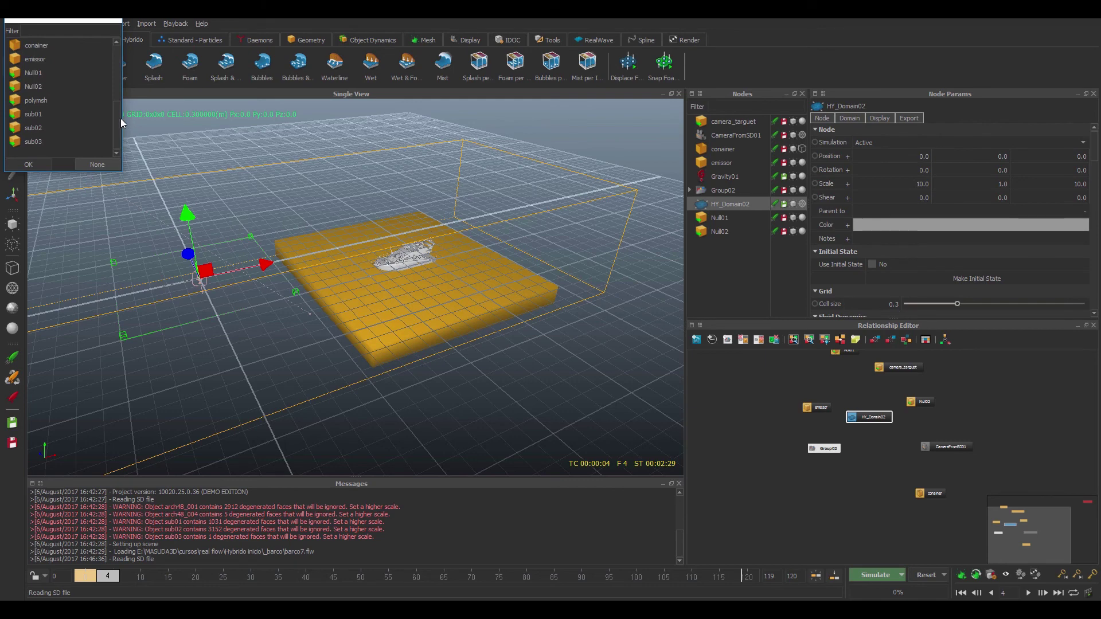
scroll(88, 83, "up", 1)
left_click(31, 73)
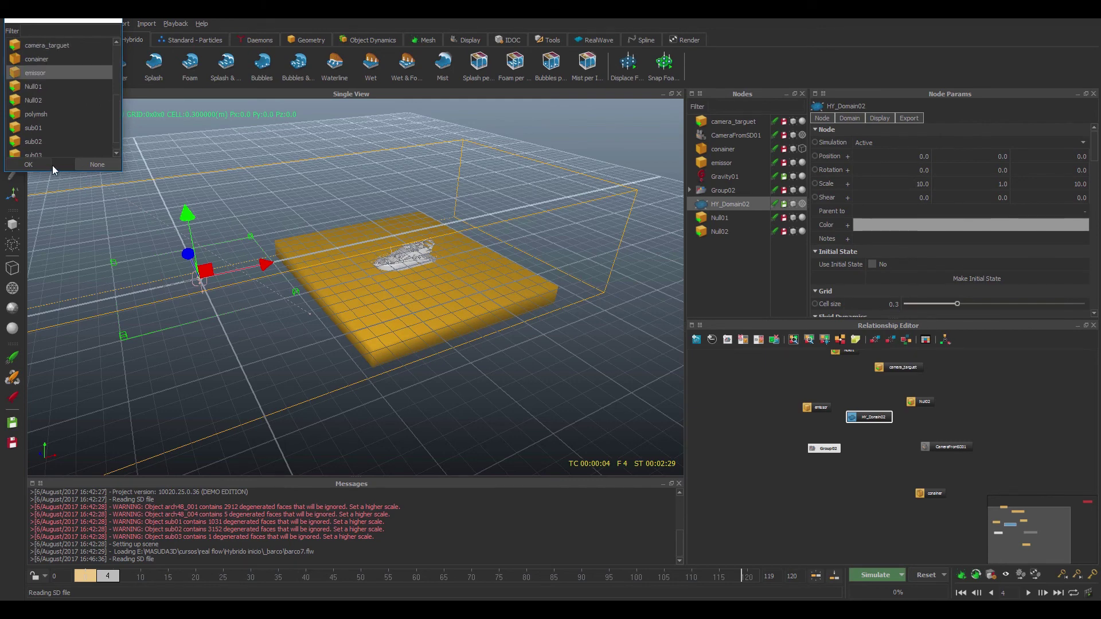
left_click(50, 165)
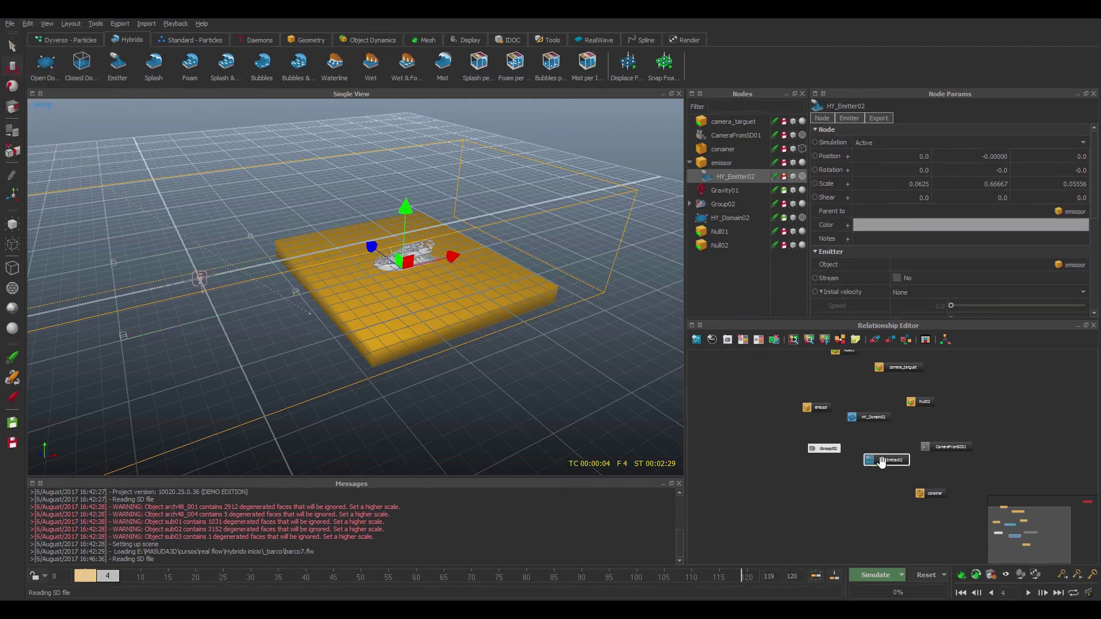
Space out the domain and emitter nodes in the Relationship Editor and link the Hybrido domain to the emitter.
left_click_drag(882, 462, 948, 426)
left_click_drag(875, 422, 889, 439)
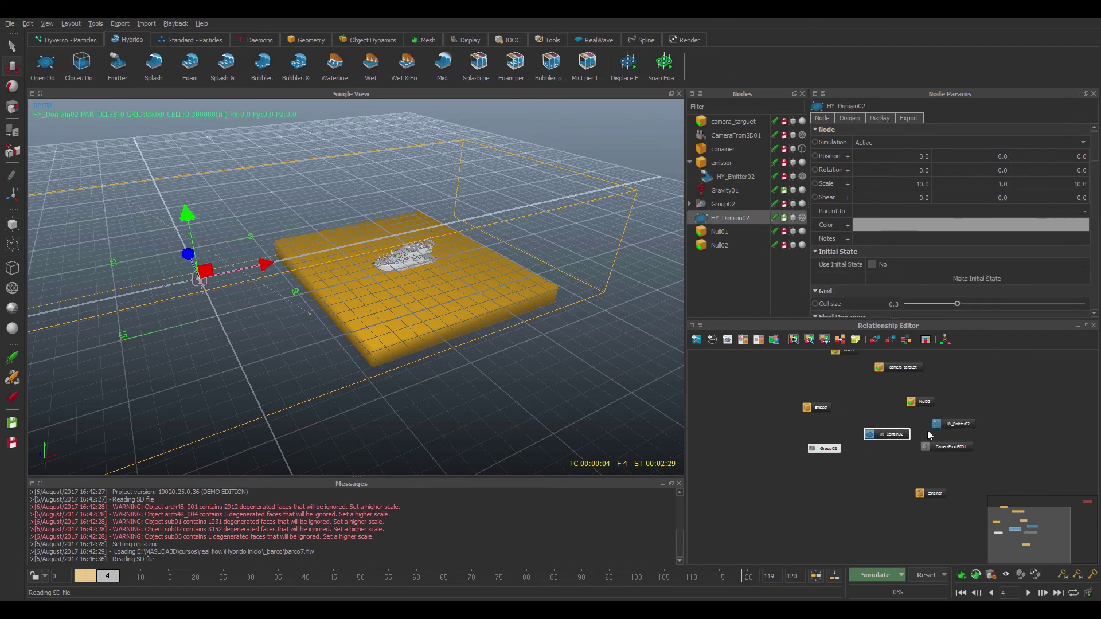
left_click(940, 424)
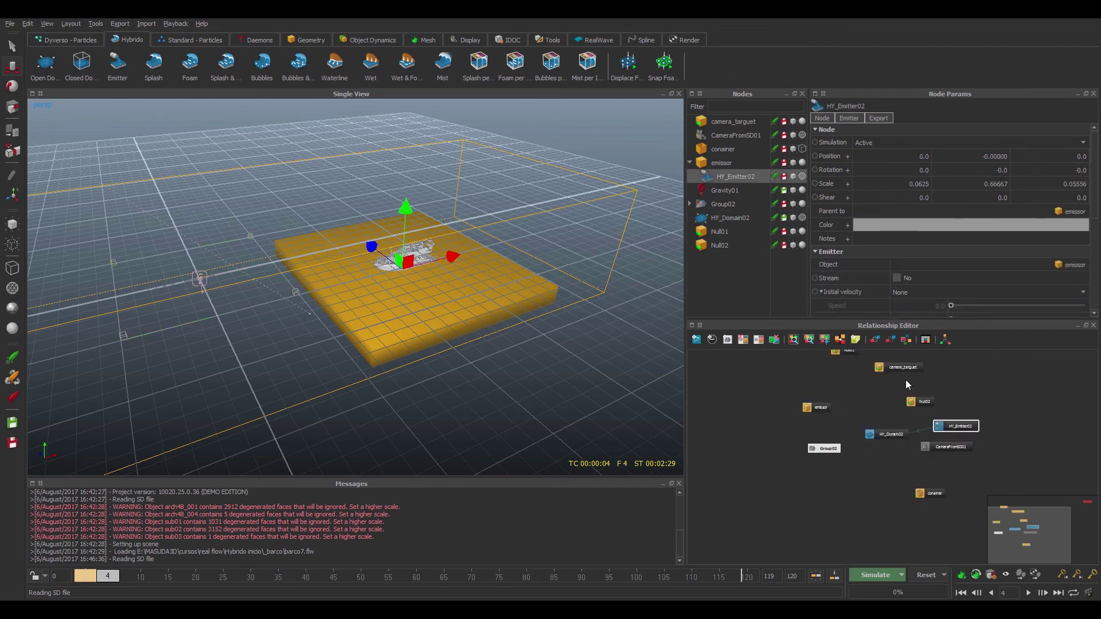
Move the camera_targuet, Null01, conainer, emissor and Null02 nodes aside, clear of the linked Hybrido nodes, and return the timeline to frame 0.
left_click_drag(903, 368, 1023, 377)
left_click_drag(847, 352, 1030, 393)
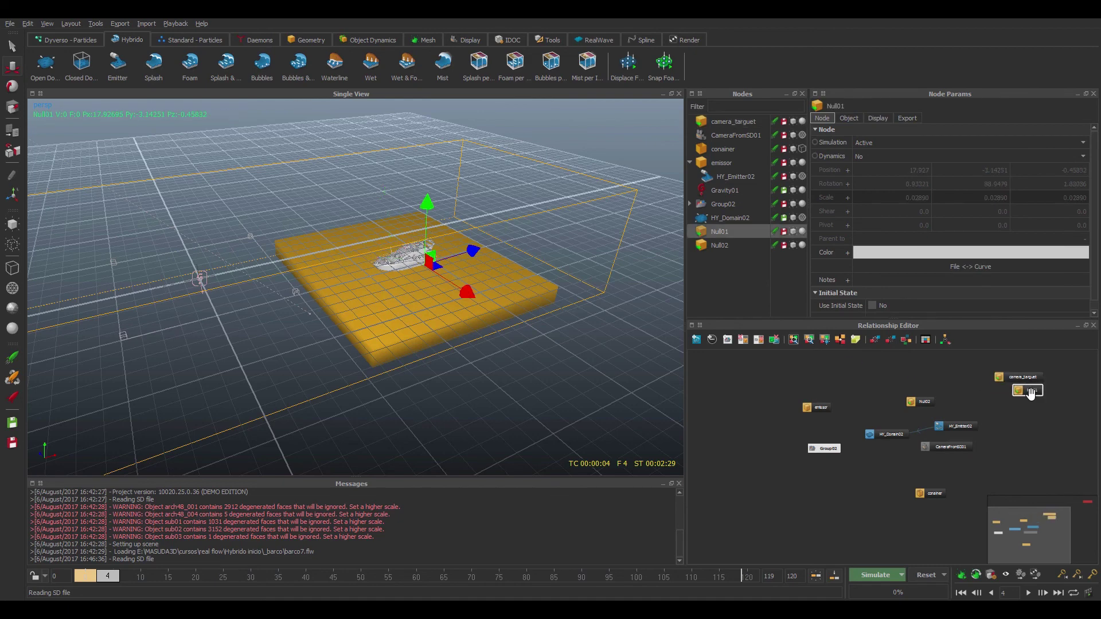
left_click_drag(931, 493, 1027, 413)
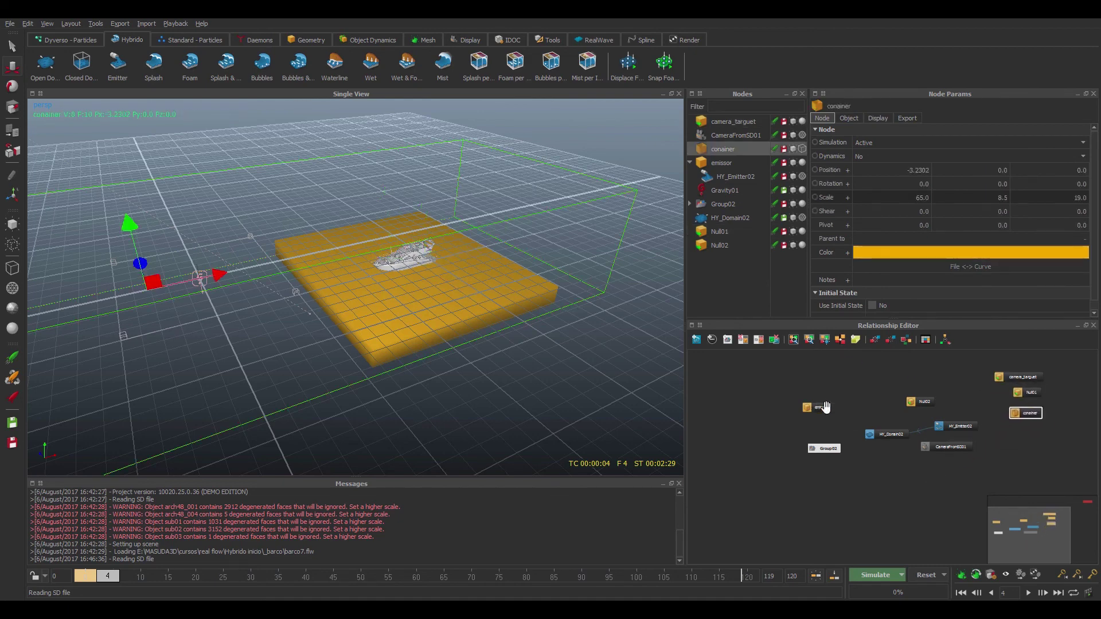
left_click_drag(825, 407, 1053, 434)
left_click_drag(117, 575, 609, 575)
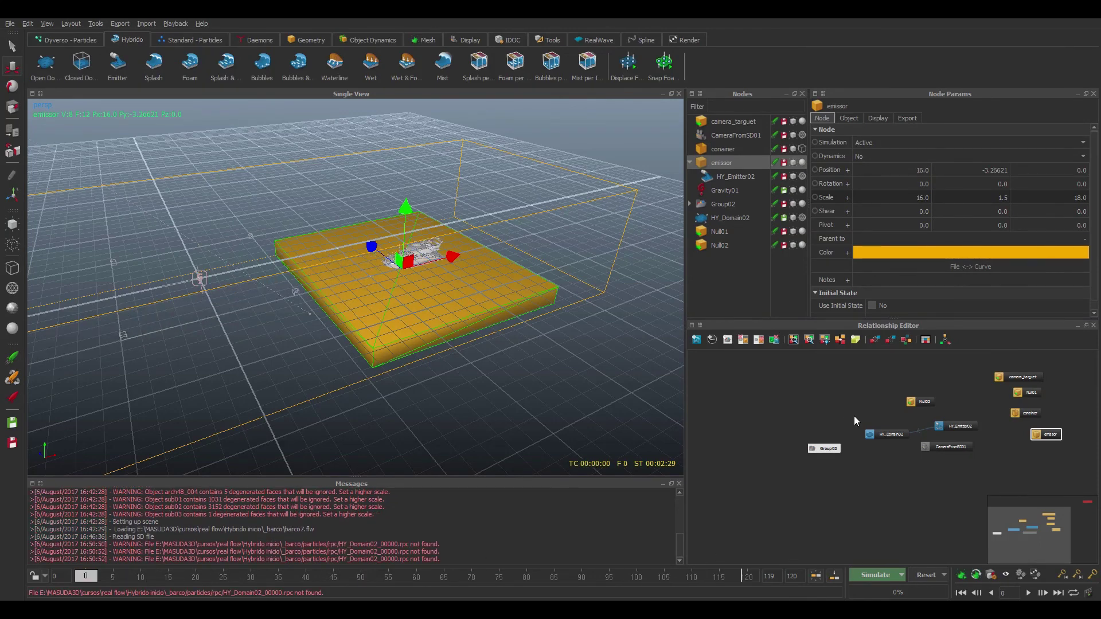
left_click_drag(921, 401, 1021, 364)
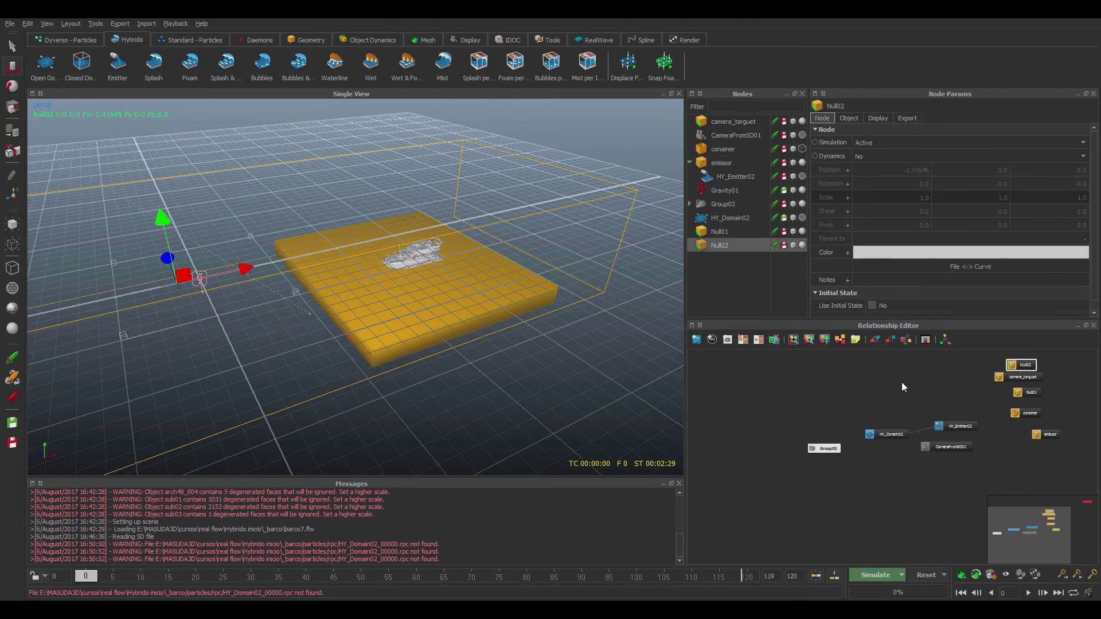
Keyframe the emissor cube's position at frame 0 and, moved under the boat to X about -7.47, at frame 120, and scrub through the animation.
left_click(435, 326)
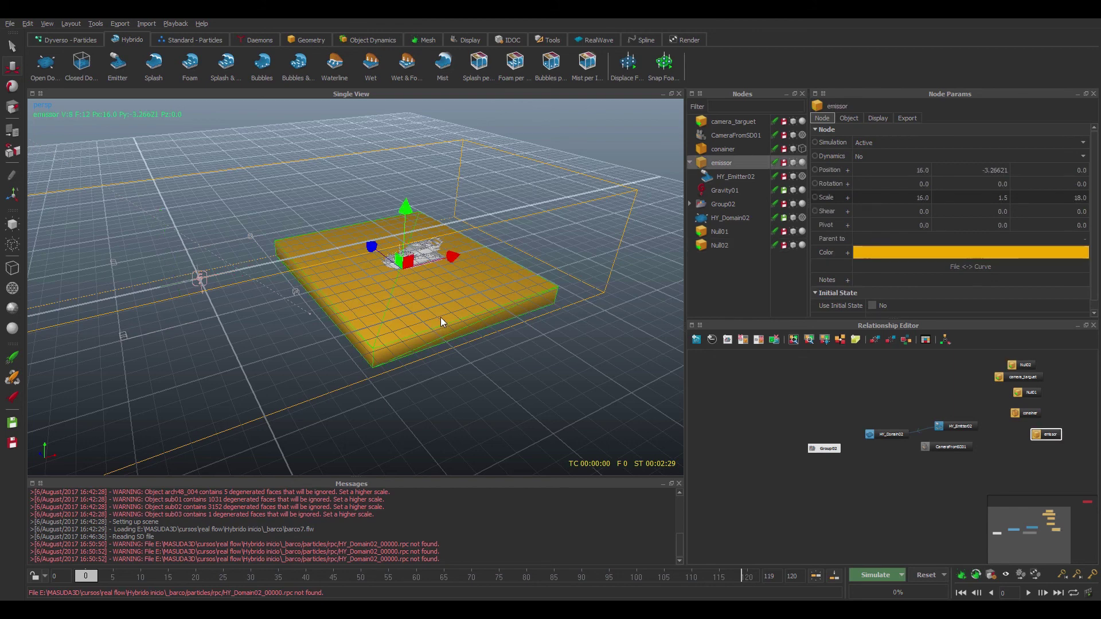
left_click(814, 169)
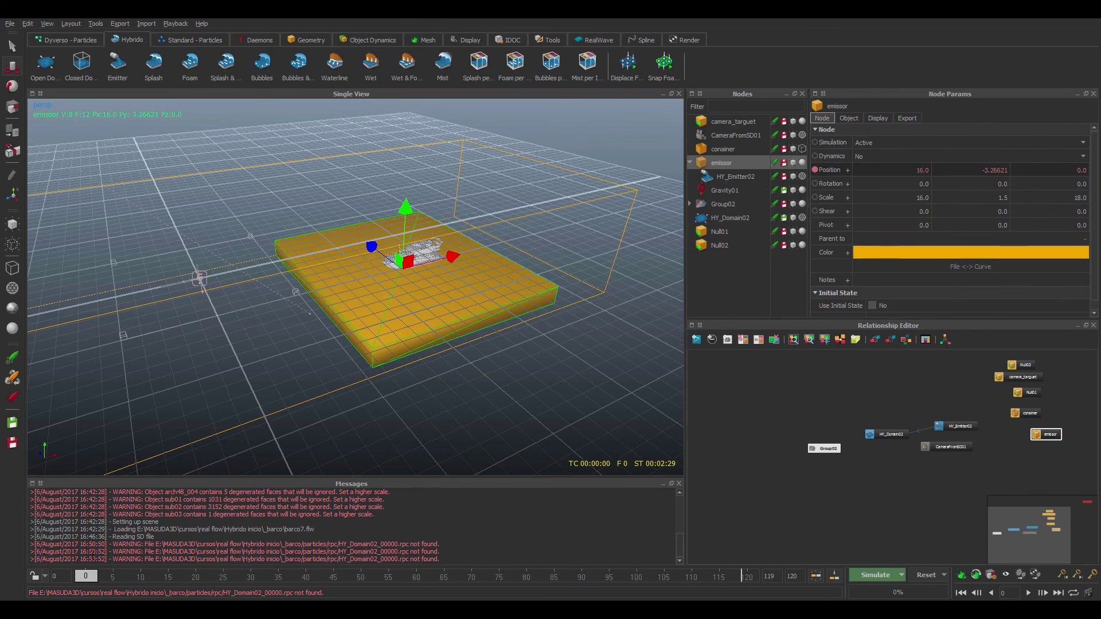
left_click_drag(84, 577, 796, 565)
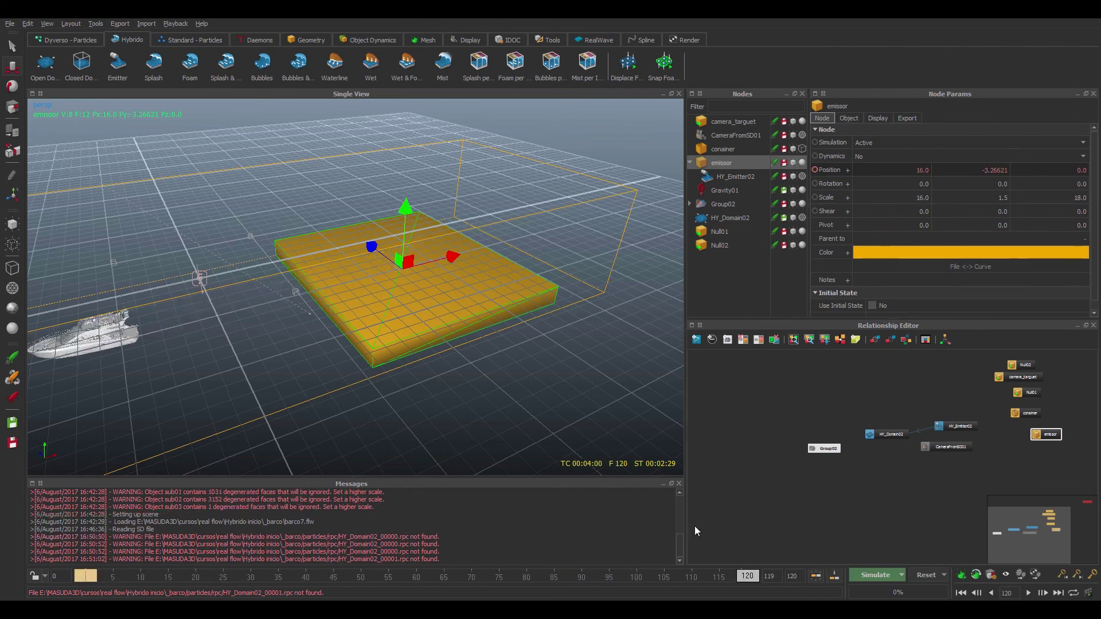
left_click_drag(454, 255, 192, 319)
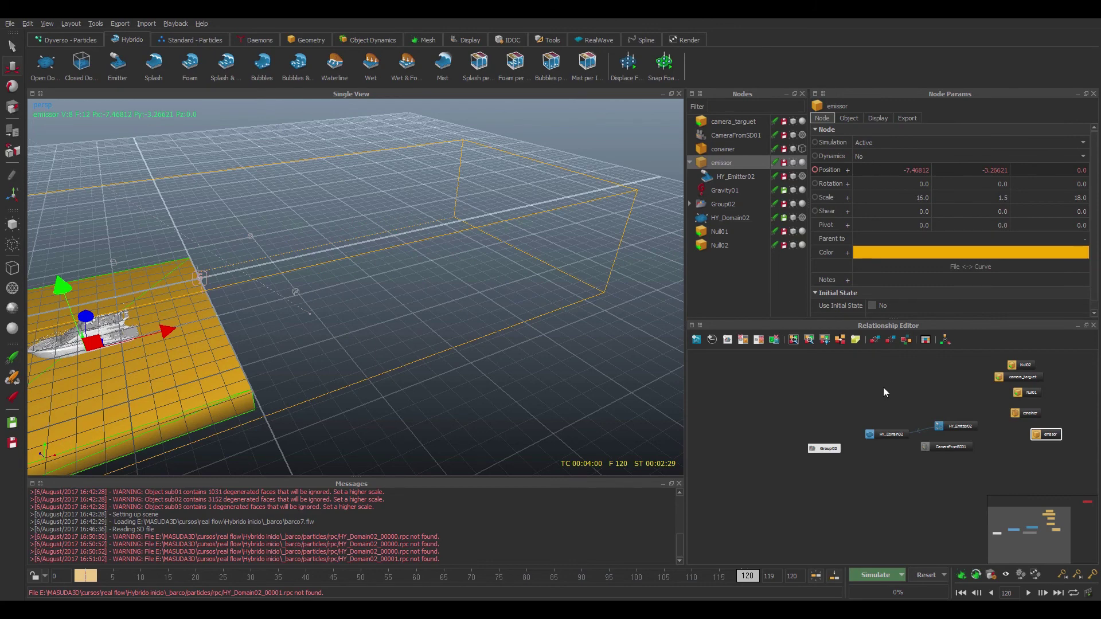
left_click(814, 169)
mouse_move(117, 577)
left_mouse_down()
mouse_move(634, 559)
mouse_move(39, 576)
mouse_move(820, 560)
mouse_move(168, 573)
left_mouse_up()
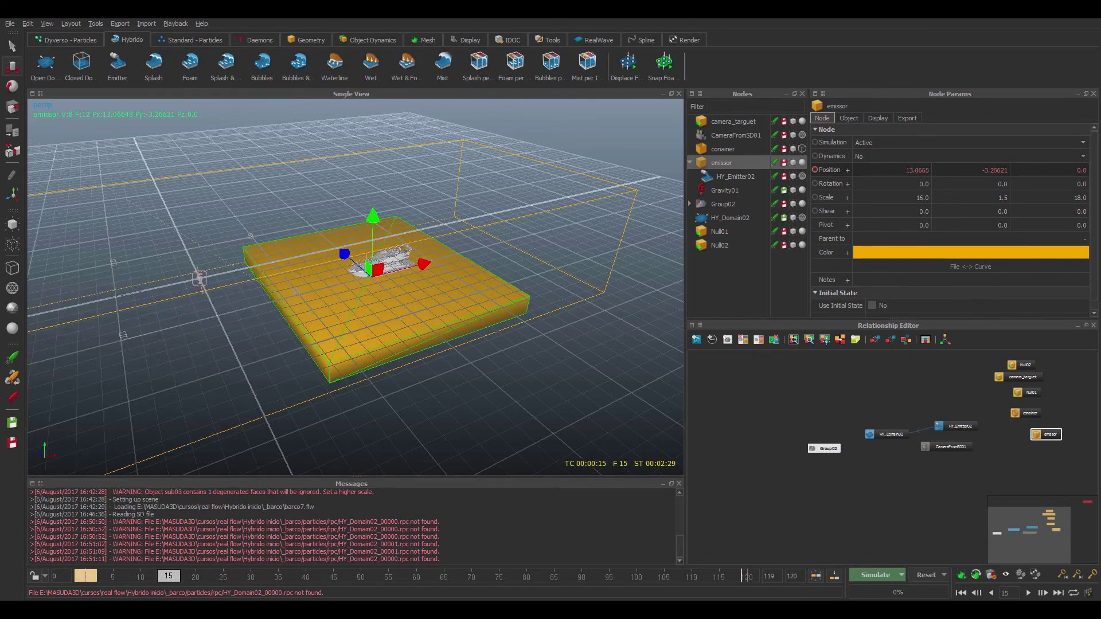
Link the boat group to the Hybrido domain, placing the group node above the domain and shifting the camera node out of the way.
left_click_drag(960, 449, 981, 471)
left_click(820, 448)
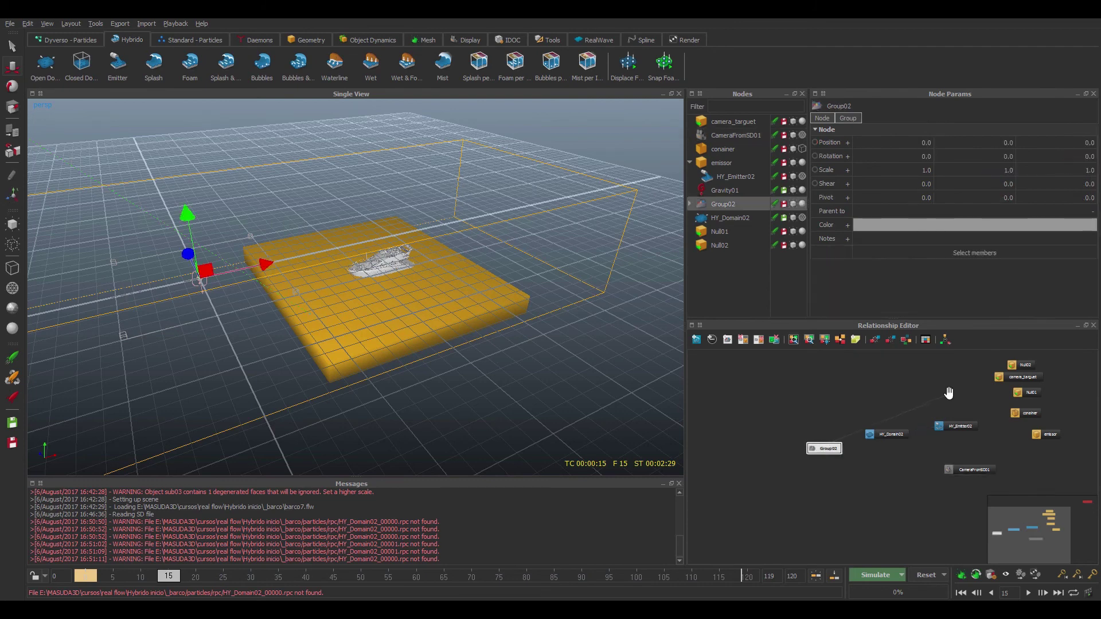
left_click_drag(927, 409, 871, 441)
left_click_drag(811, 448, 934, 384)
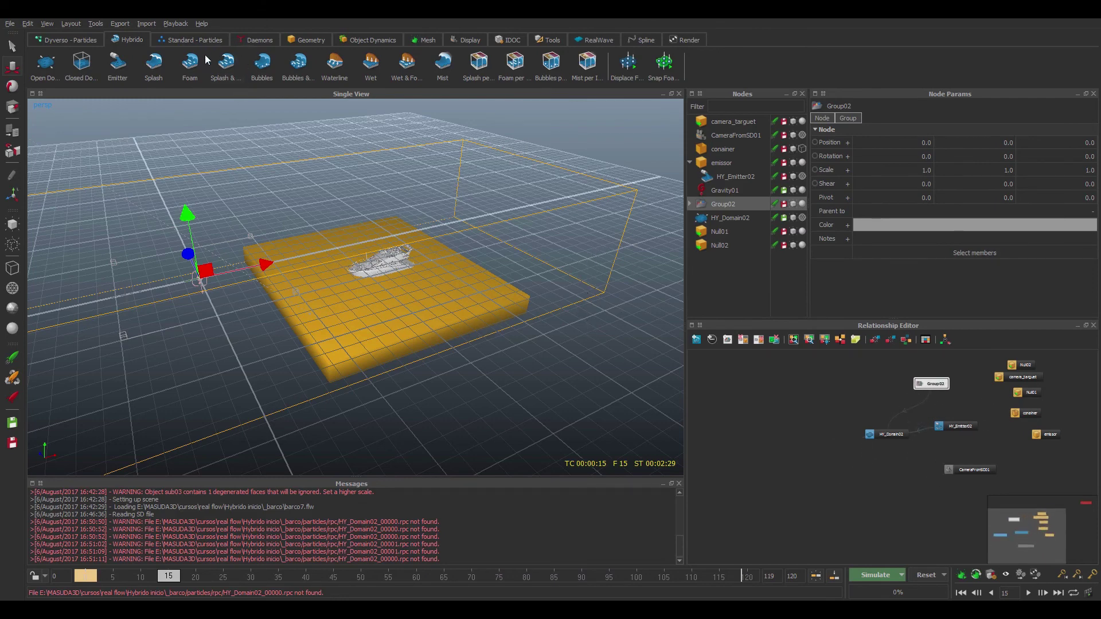
Add a Hybrido foam node, link it to the domain and arrange the foam and camera nodes below the emitter.
left_click(189, 64)
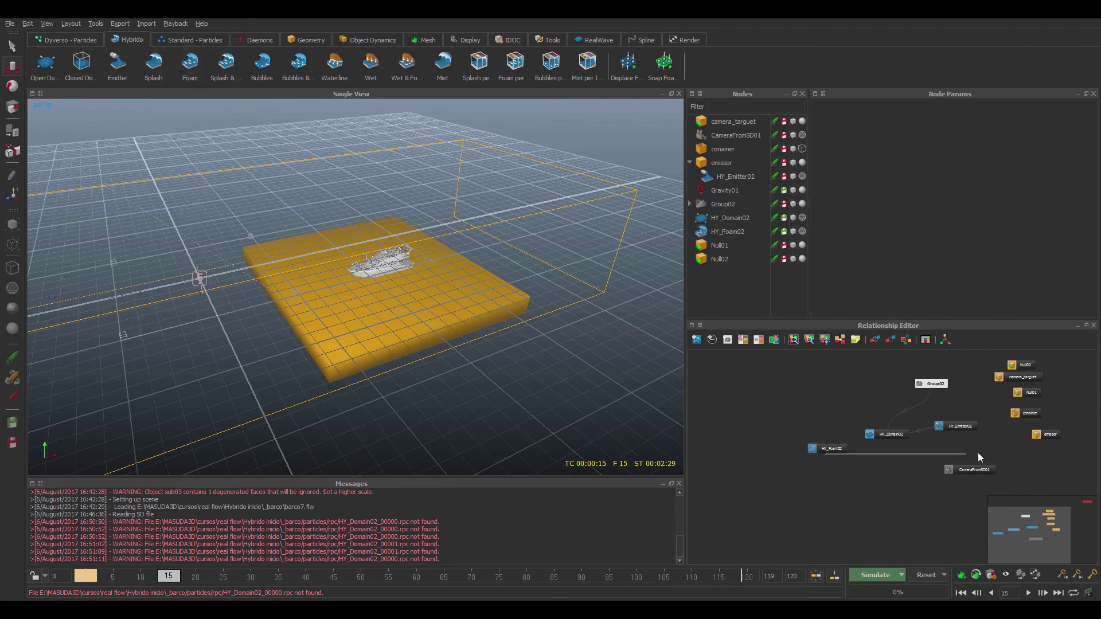
left_click_drag(830, 454, 991, 456)
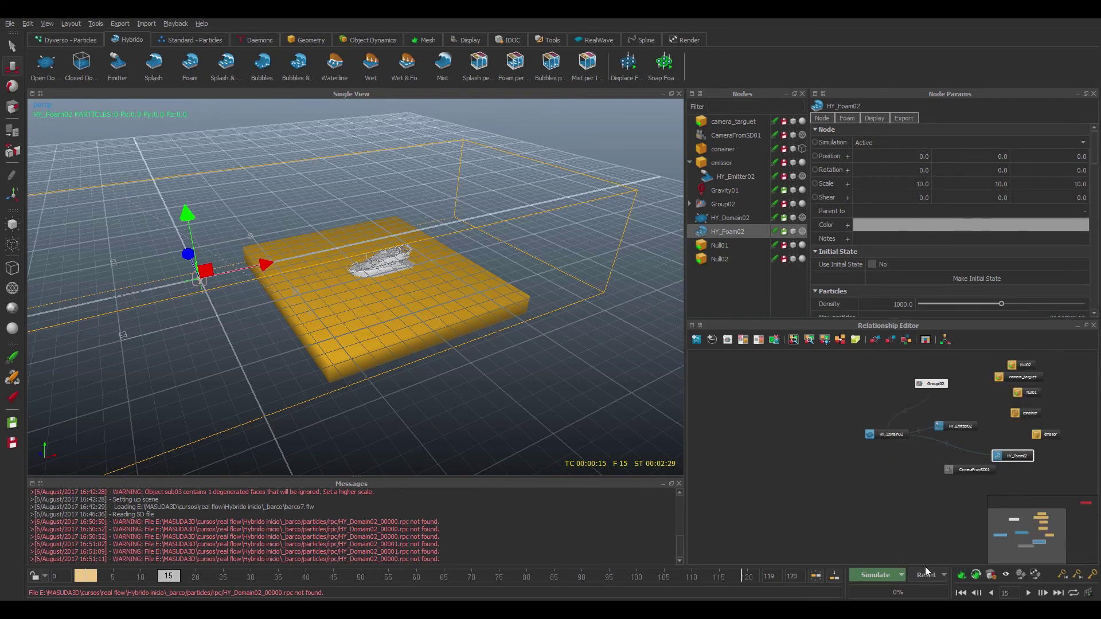
left_click_drag(970, 470, 977, 501)
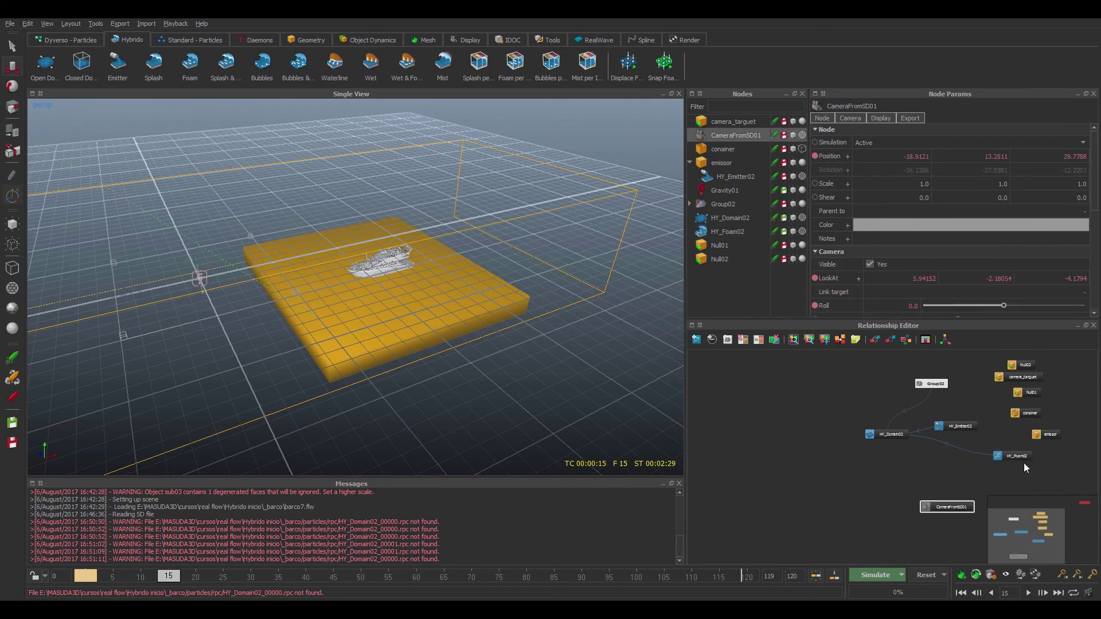
left_click_drag(1024, 463, 980, 483)
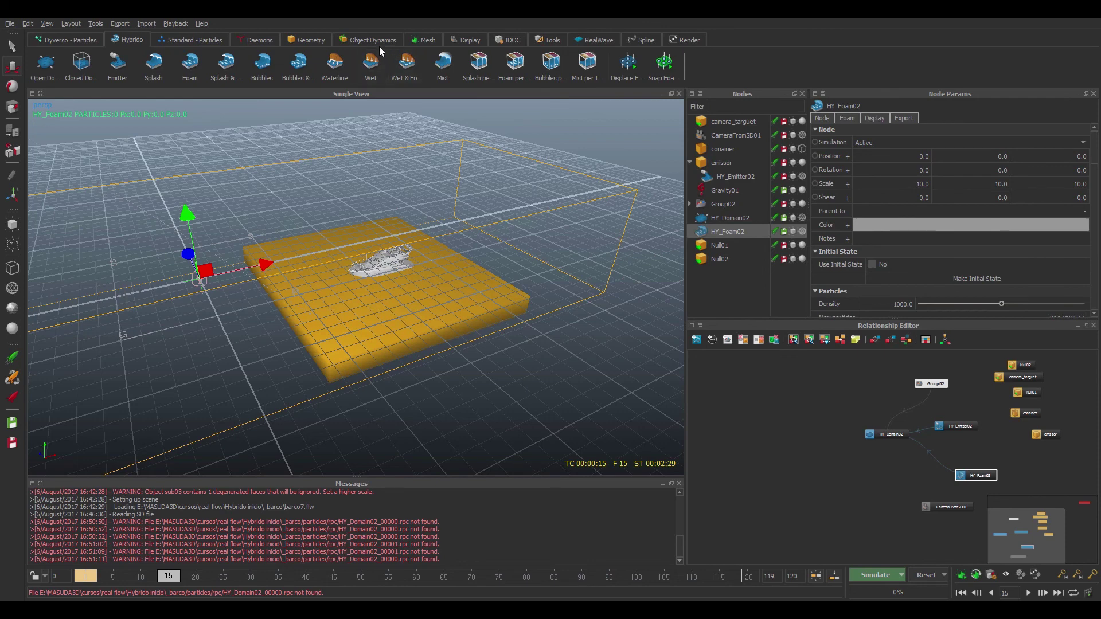
Add a Gravity daemon and link it to the Hybrido domain.
left_click(250, 41)
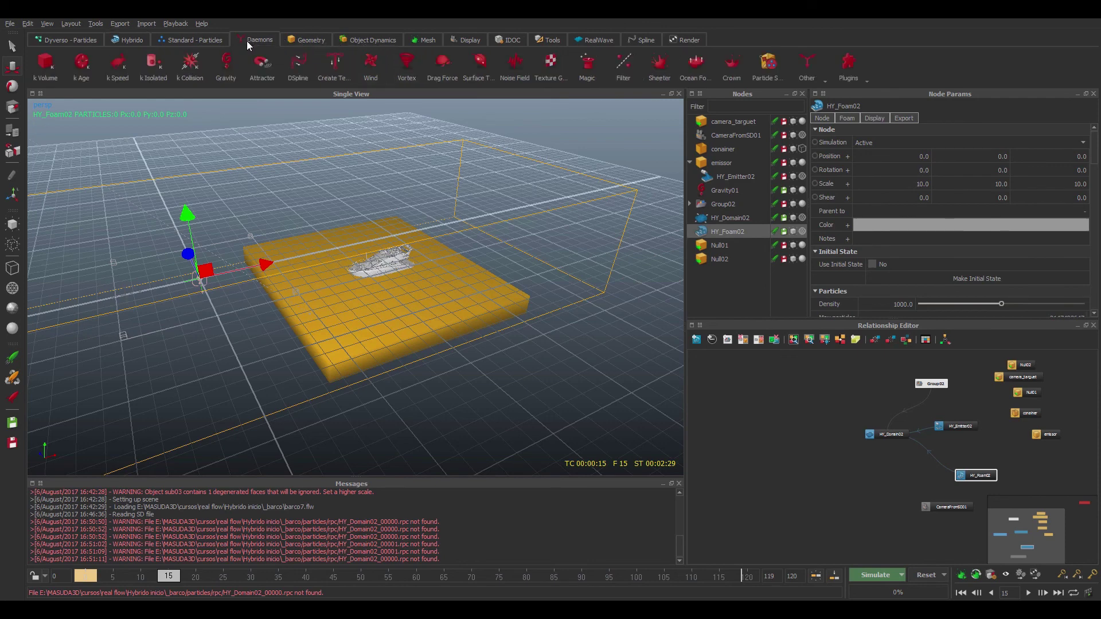
left_click(226, 63)
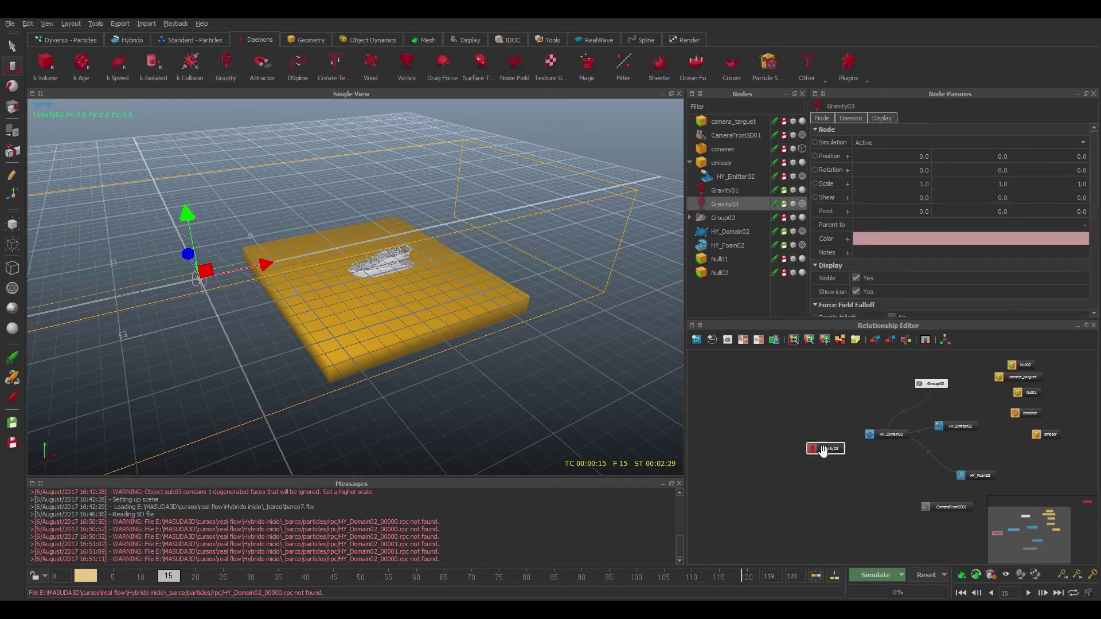
left_click_drag(885, 374, 873, 434)
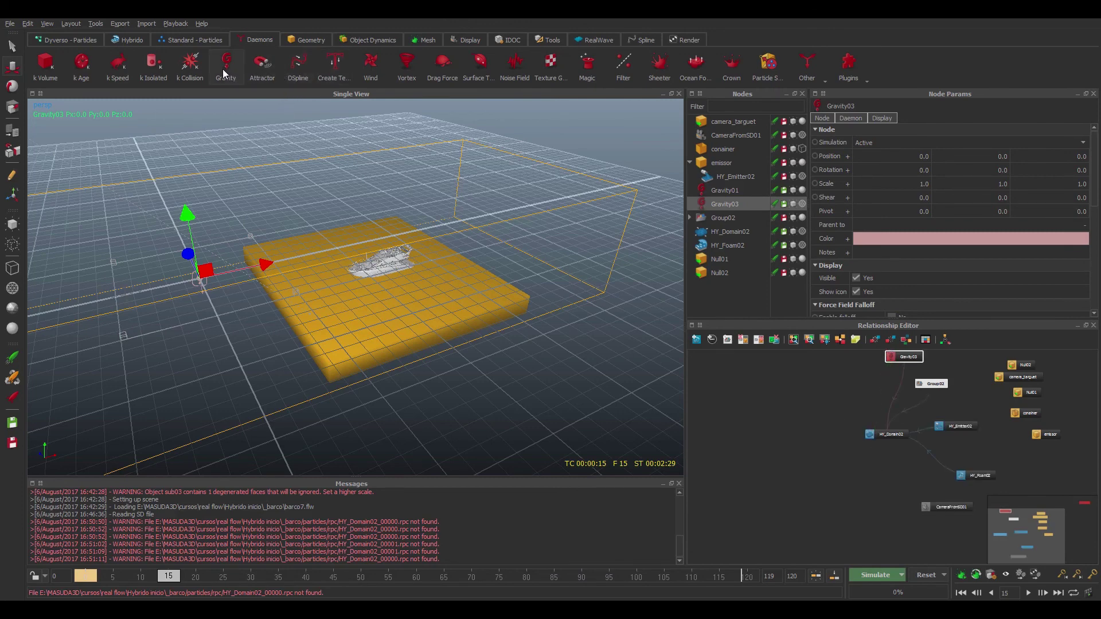
Add a k Volume daemon and scale it to about 3.25 × 3.18 × 15.5.
left_click(55, 68)
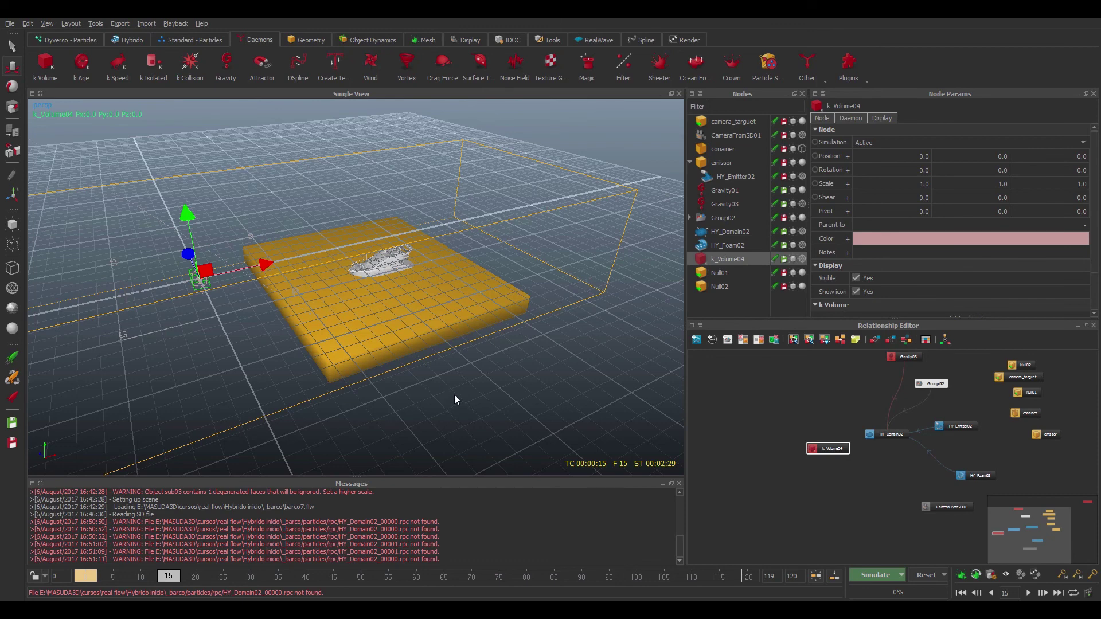
left_click_drag(454, 395, 432, 405, "alt")
key("e")
key("r")
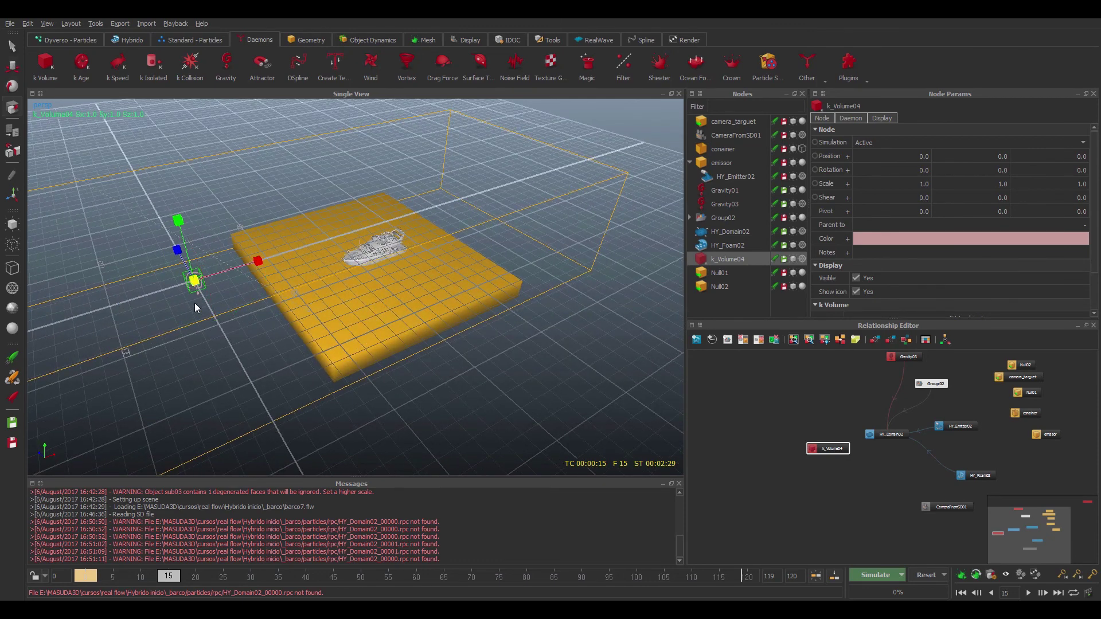
left_click_drag(179, 251, 133, 190)
left_click_drag(281, 261, 211, 350)
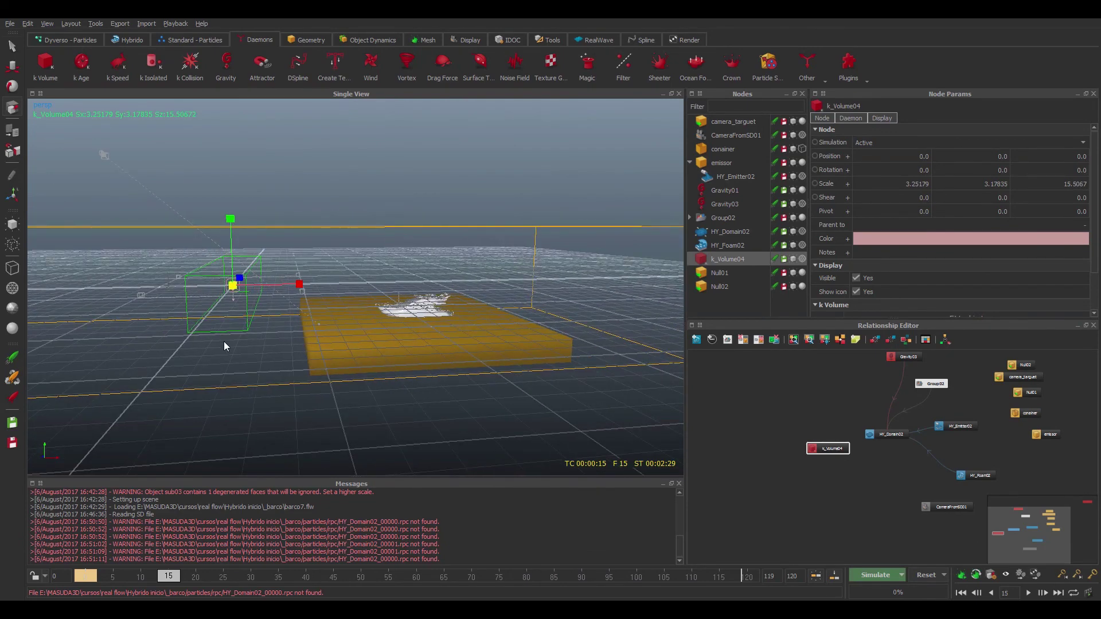
Move the k Volume to about X 3.95, Y -3.22 along the water block's front edge and widen its Z scale to about 18.18.
key("w")
left_click_drag(232, 226, 263, 277)
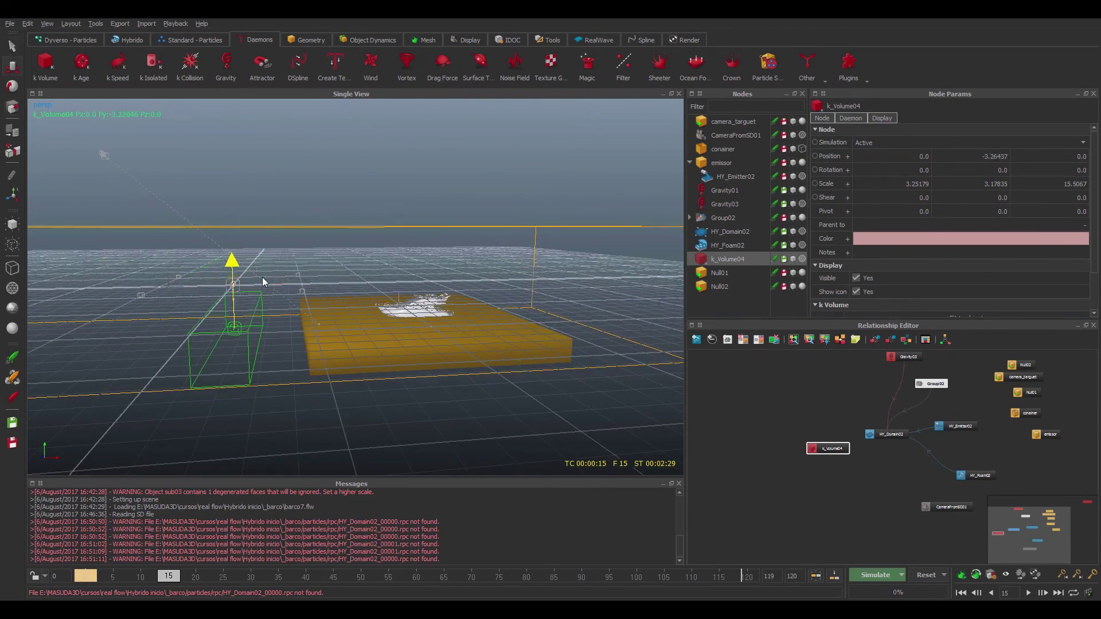
left_click_drag(311, 324, 372, 325)
left_click_drag(373, 325, 471, 438, "alt")
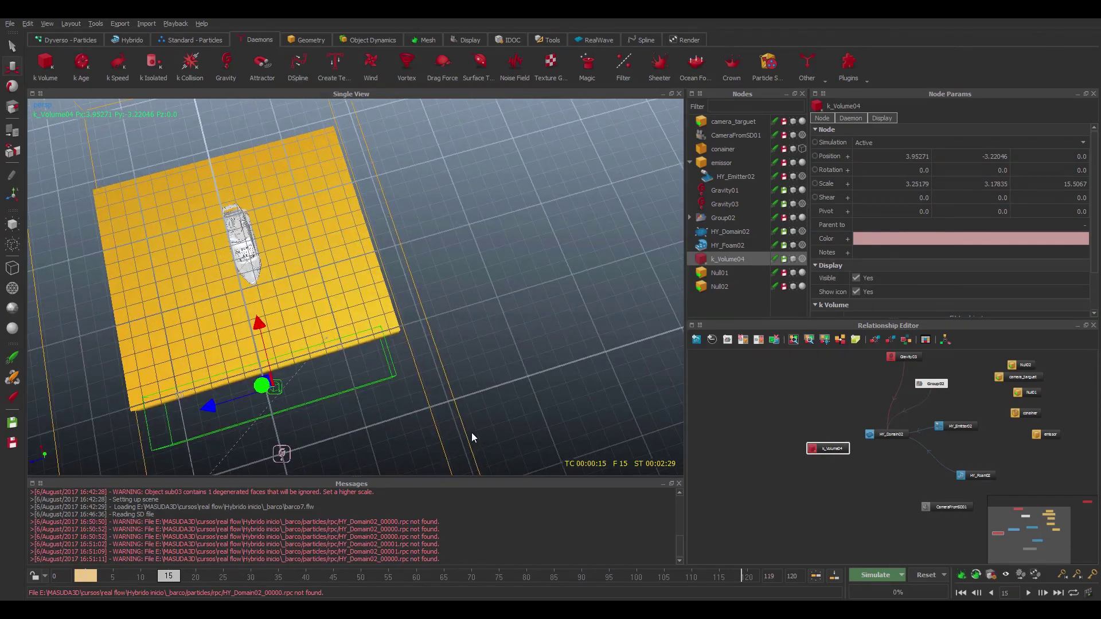
key("e")
key("r")
left_click_drag(210, 407, 168, 411)
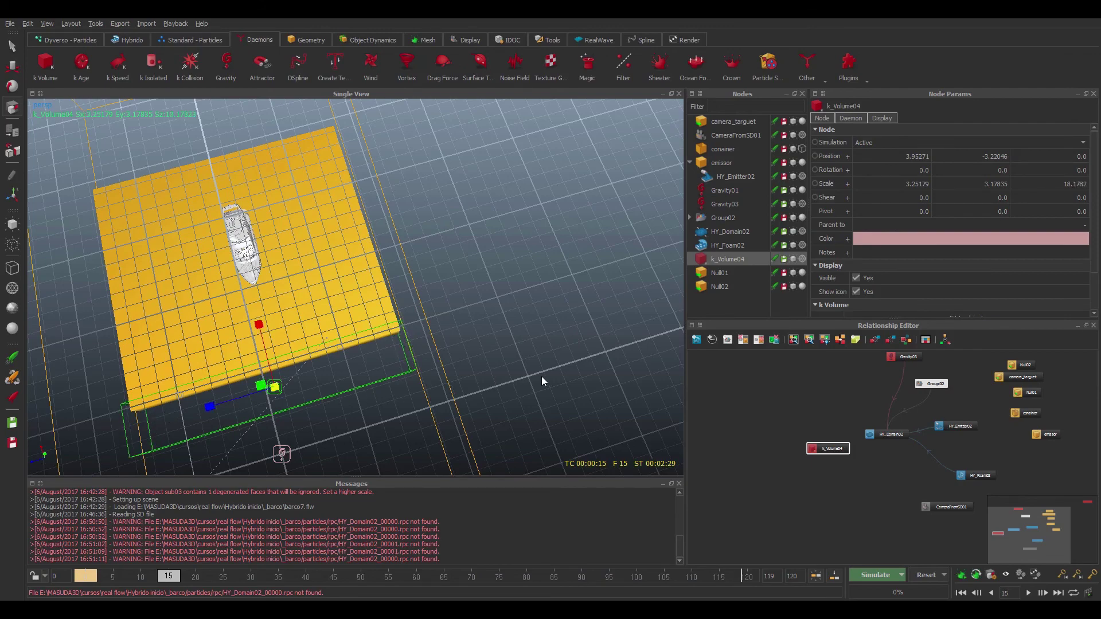
Duplicate the k Volume and move the copy to the opposite end of the water block, at about X 21.7.
mouse_move(541, 376)
left_mouse_down("alt")
mouse_move(342, 366)
mouse_move(347, 344)
left_mouse_up("alt")
key("ctrl+d")
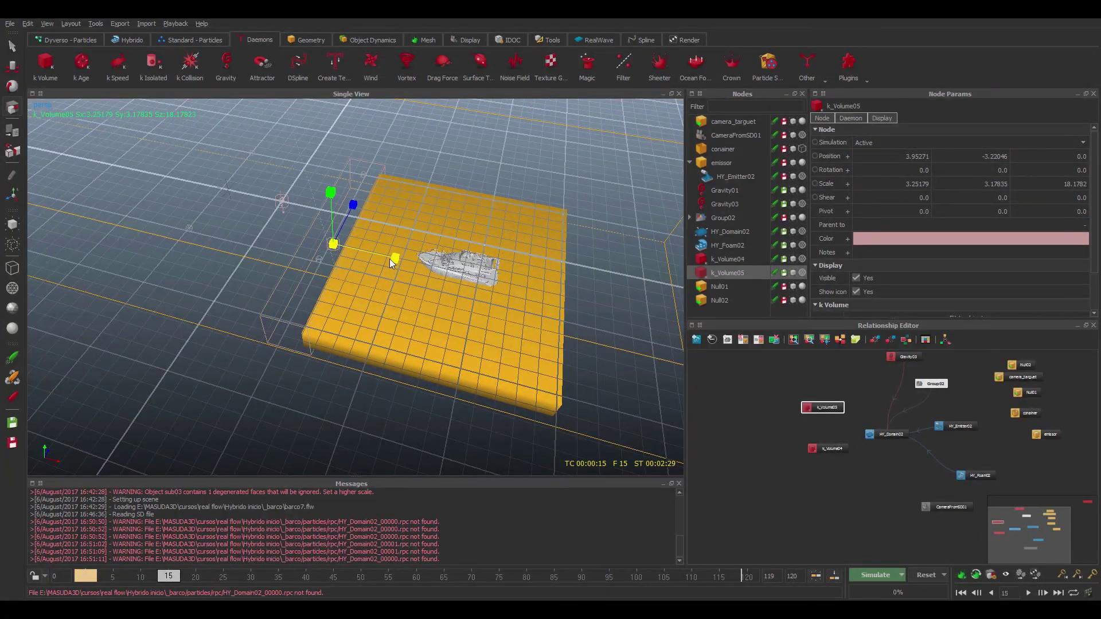
key("w")
left_click_drag(398, 257, 642, 287)
left_click_drag(658, 398, 524, 378, "alt")
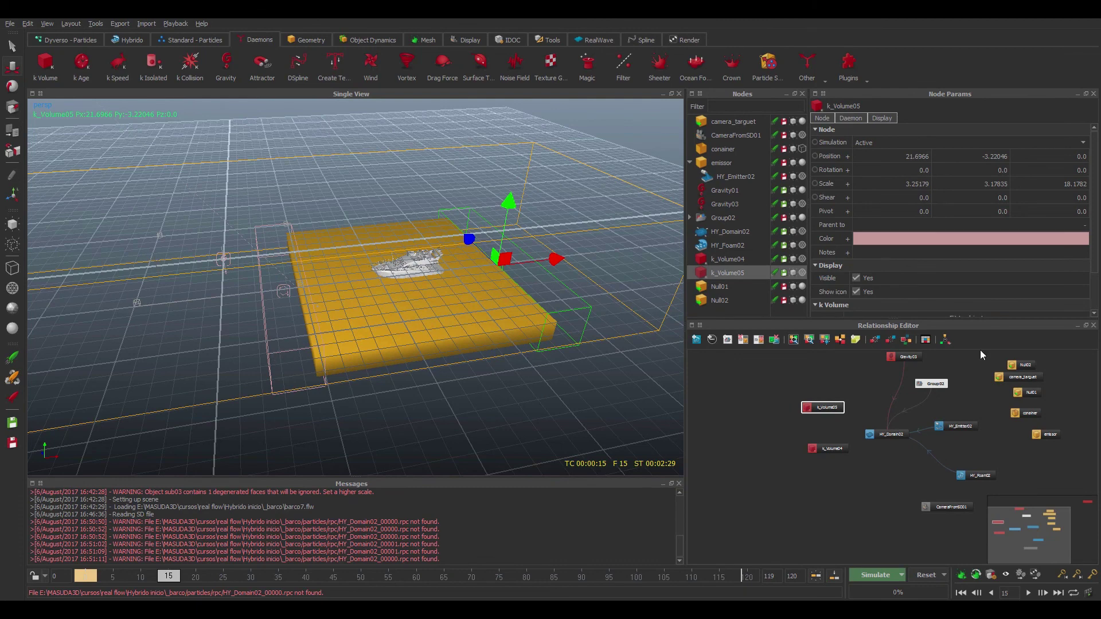
Link both k Volume daemons to the Hybrido domain and arrange their nodes below it.
left_click_drag(821, 453, 867, 476)
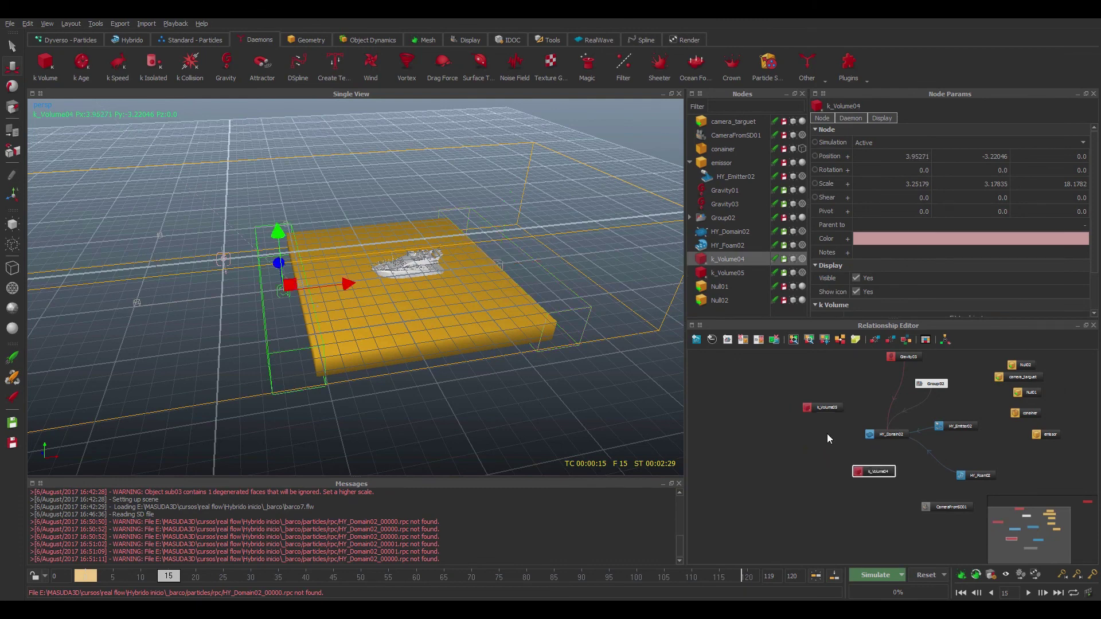
left_click_drag(810, 406, 875, 442)
left_click(858, 471)
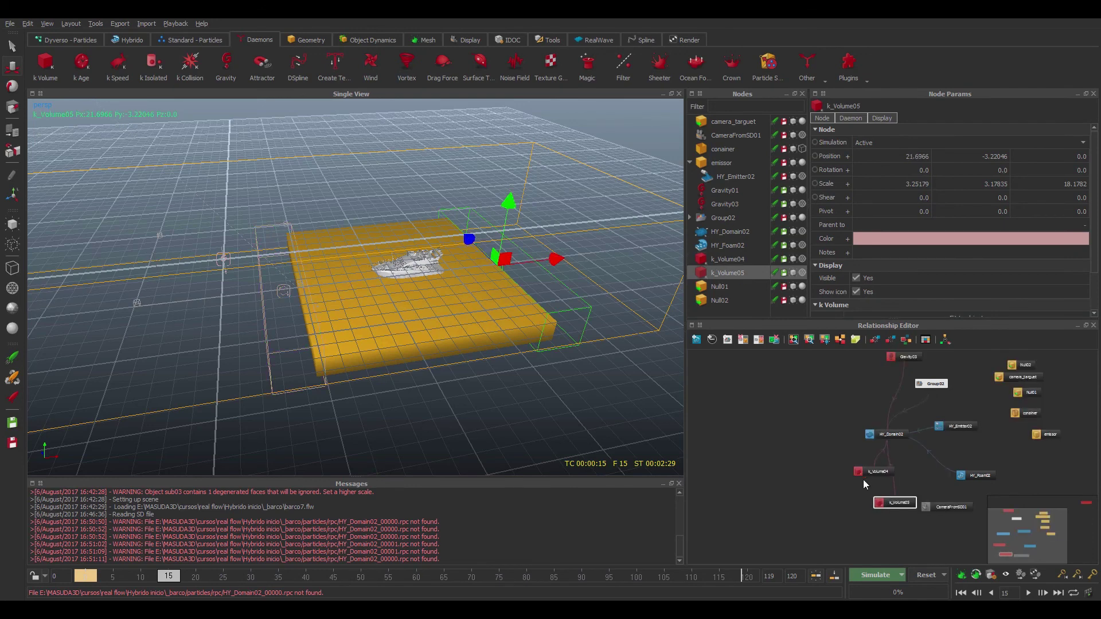
Parent the original k Volume to the emissor object.
left_click(867, 471)
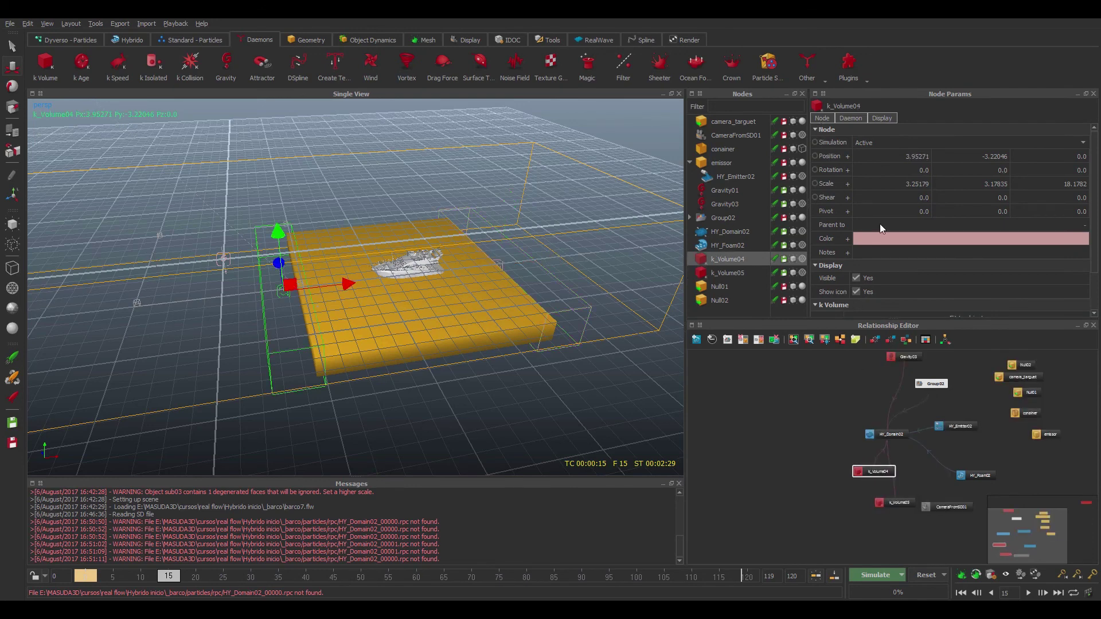
left_click(1083, 226)
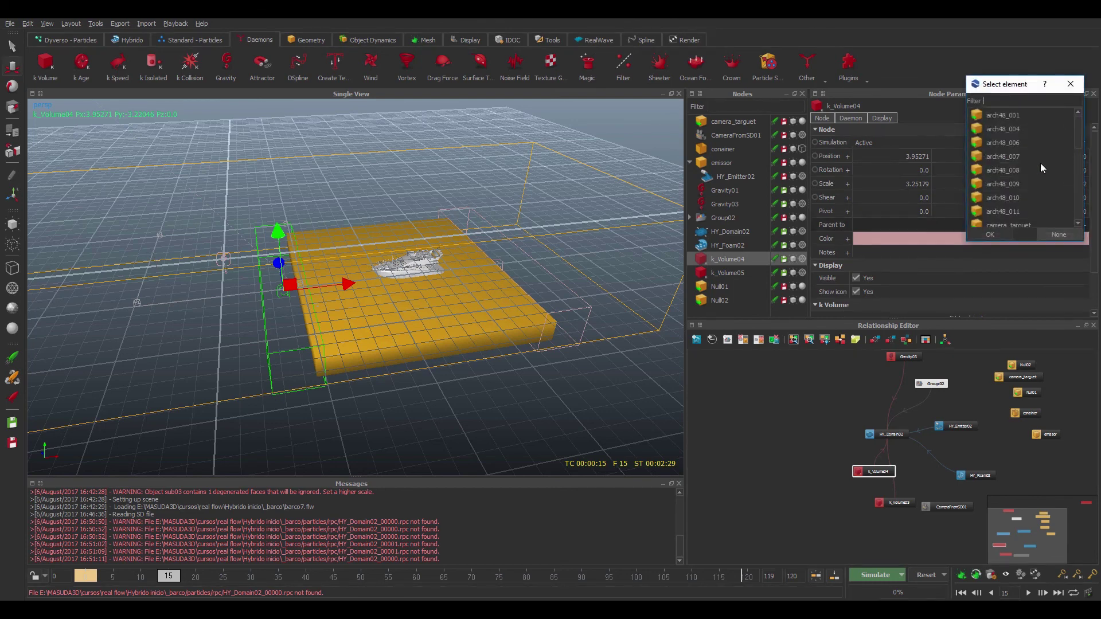
left_click_drag(1075, 137, 1065, 167)
left_click(999, 157)
left_click(986, 234)
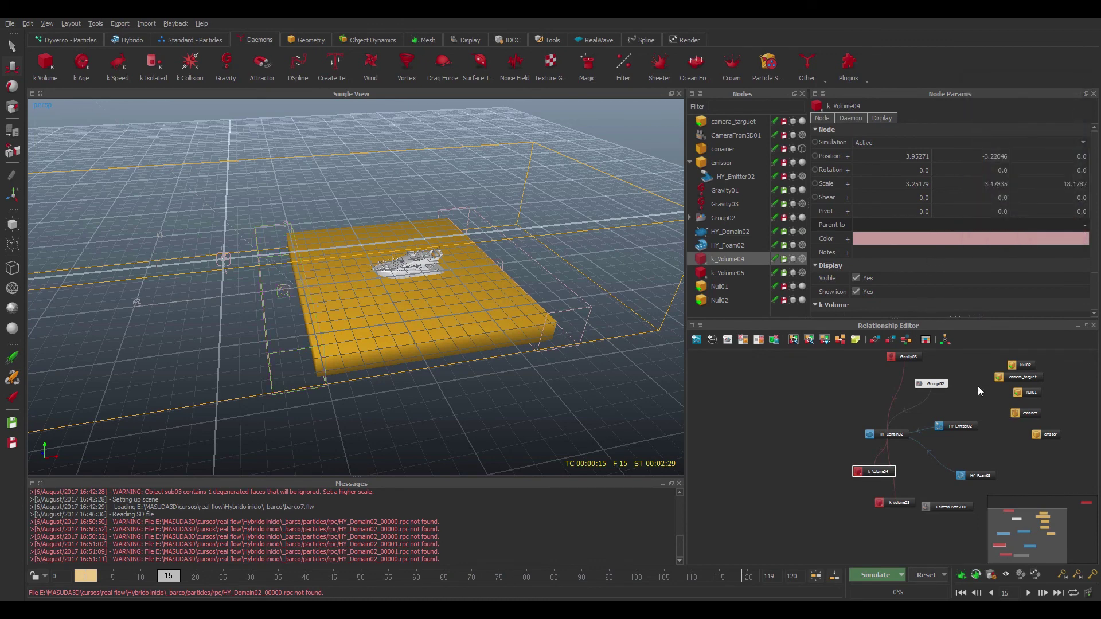
Parent the duplicated k Volume to the emissor object and scrub the timeline back to frame 4 to check the motion.
left_click(888, 502)
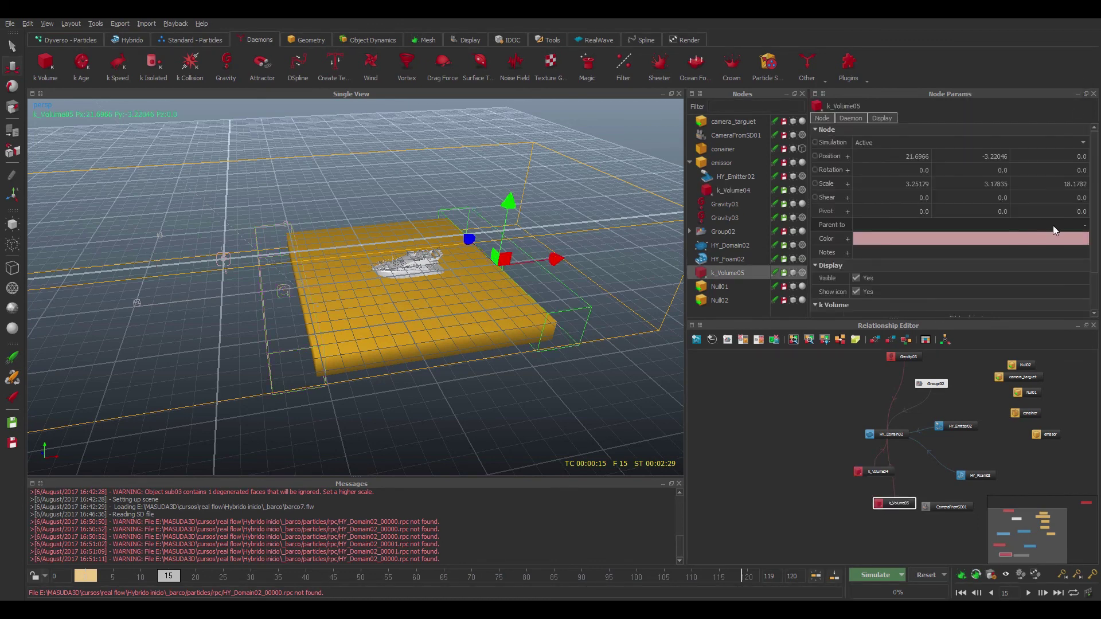
left_click(1052, 227)
left_click_drag(1064, 138, 1060, 171)
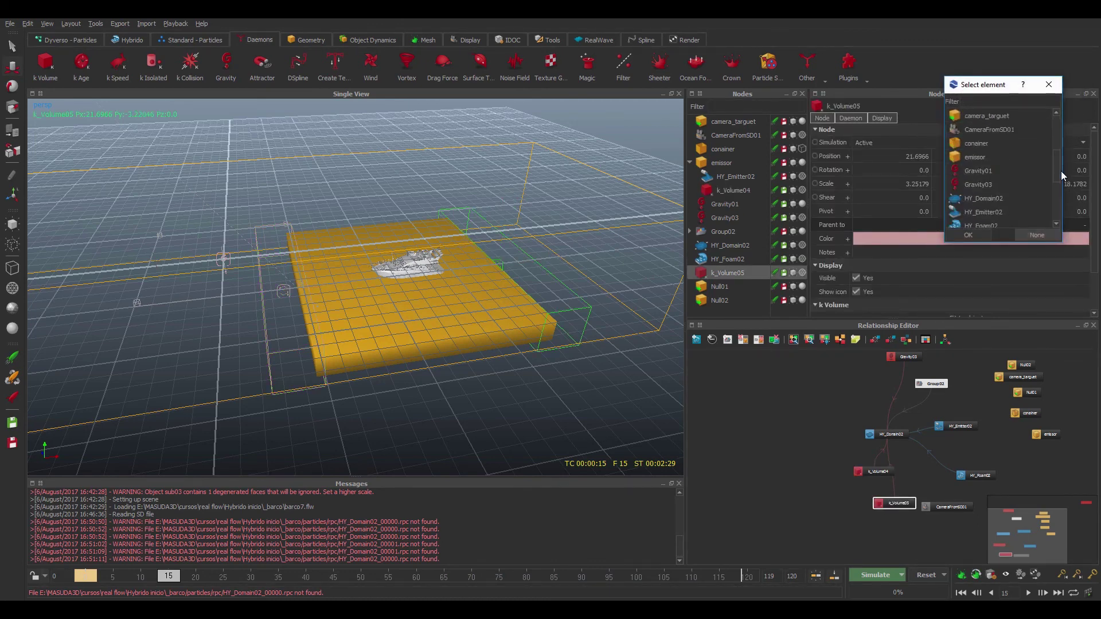
left_click(978, 156)
left_click(967, 235)
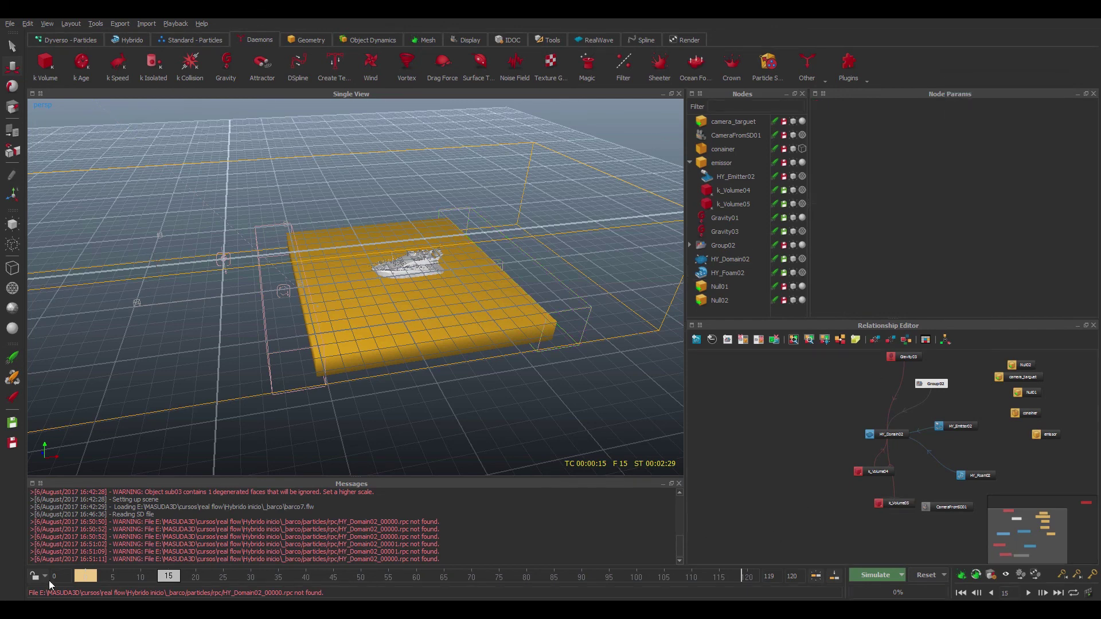
left_click_drag(153, 576, 107, 576)
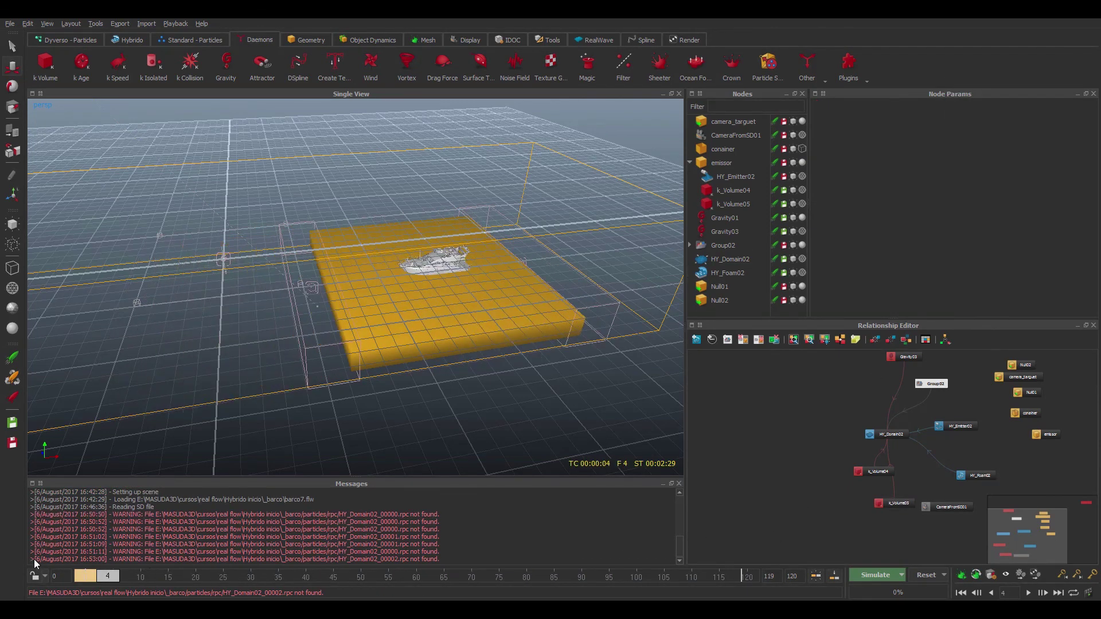
Add another k Volume daemon linked to the Hybrido domain and fit it to the conainer object.
left_click(46, 62)
left_click_drag(836, 457, 843, 377)
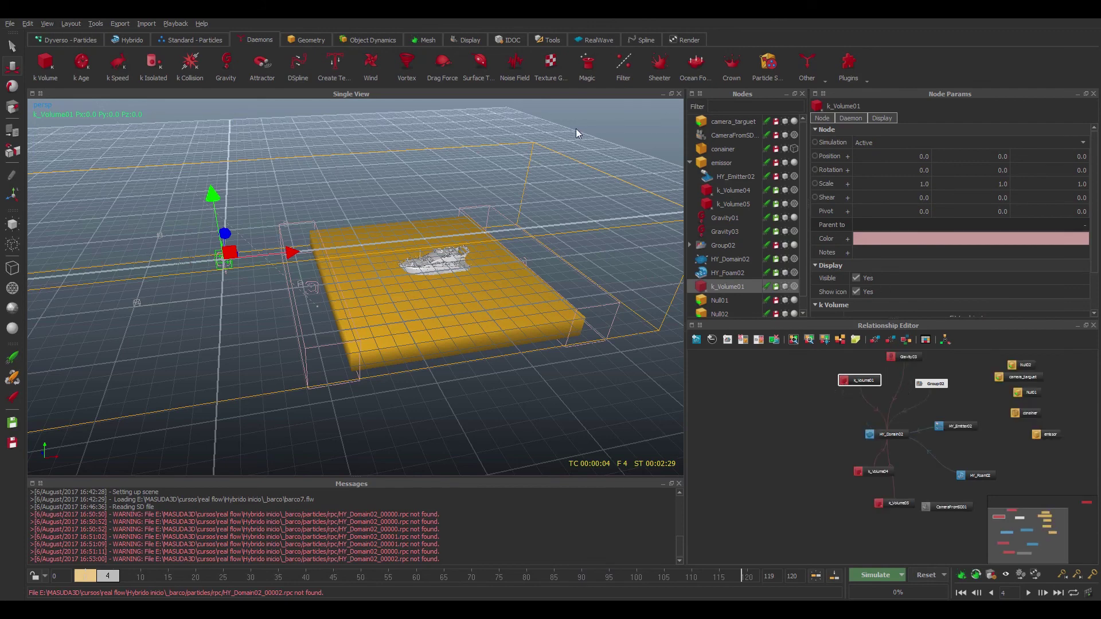
left_click(851, 118)
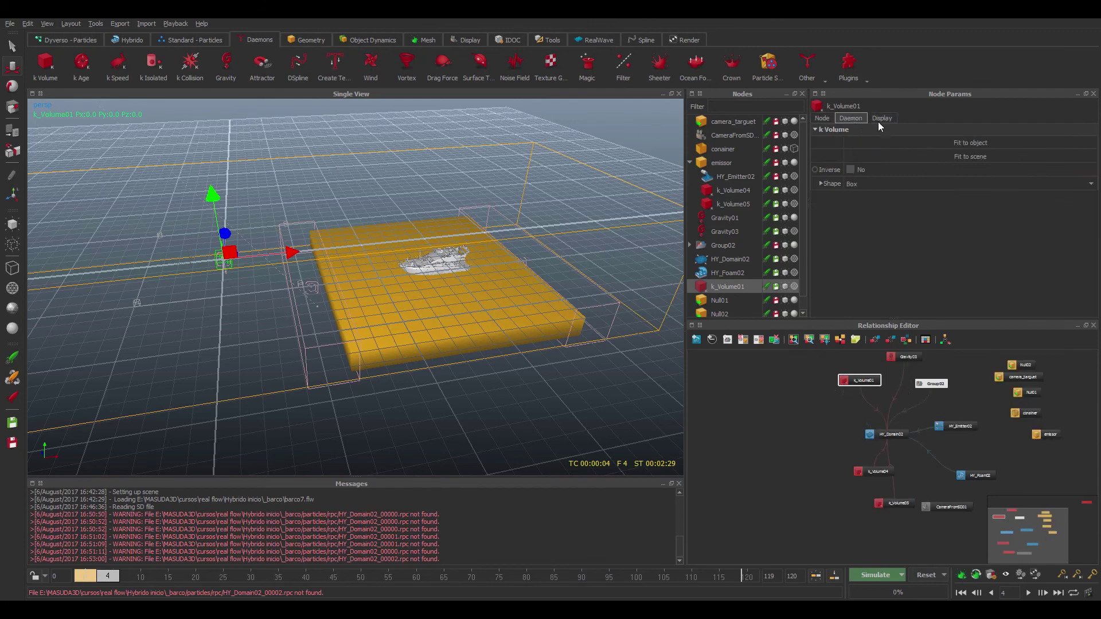
left_click(978, 143)
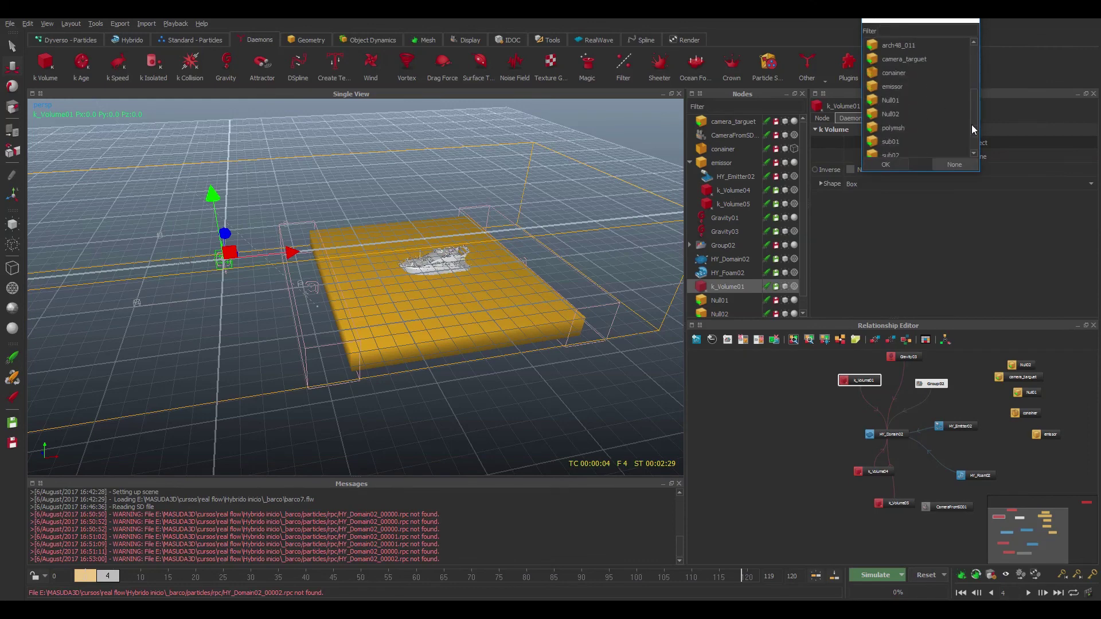
left_click(892, 164)
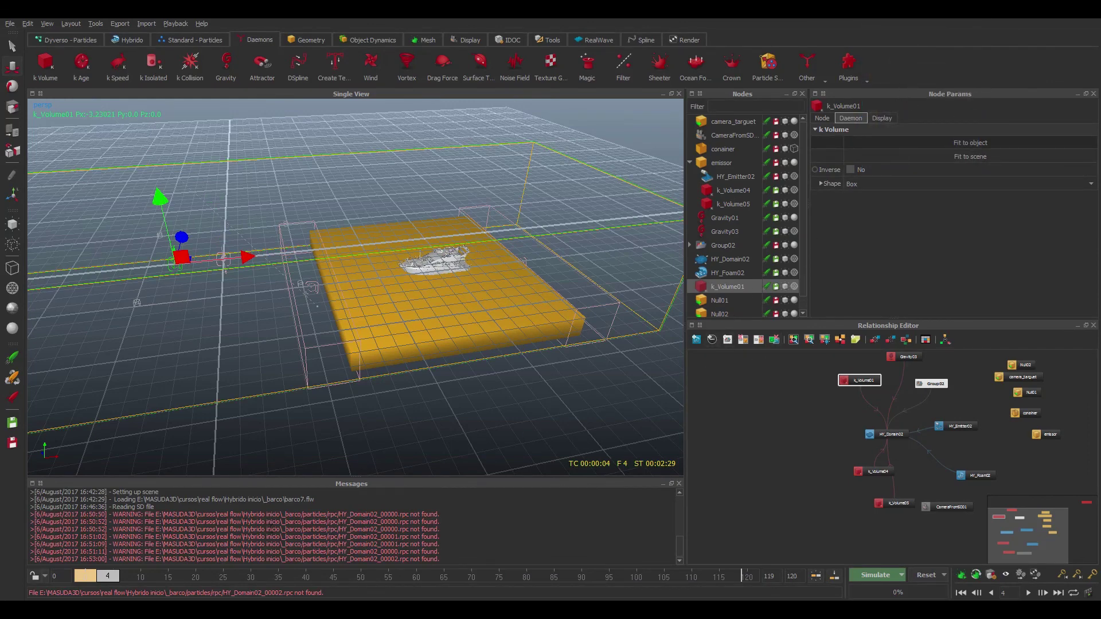
Return to frame 0 and spread out the domain, container k Volume and emitter nodes in the relationship graph.
left_click_drag(113, 577, 59, 574)
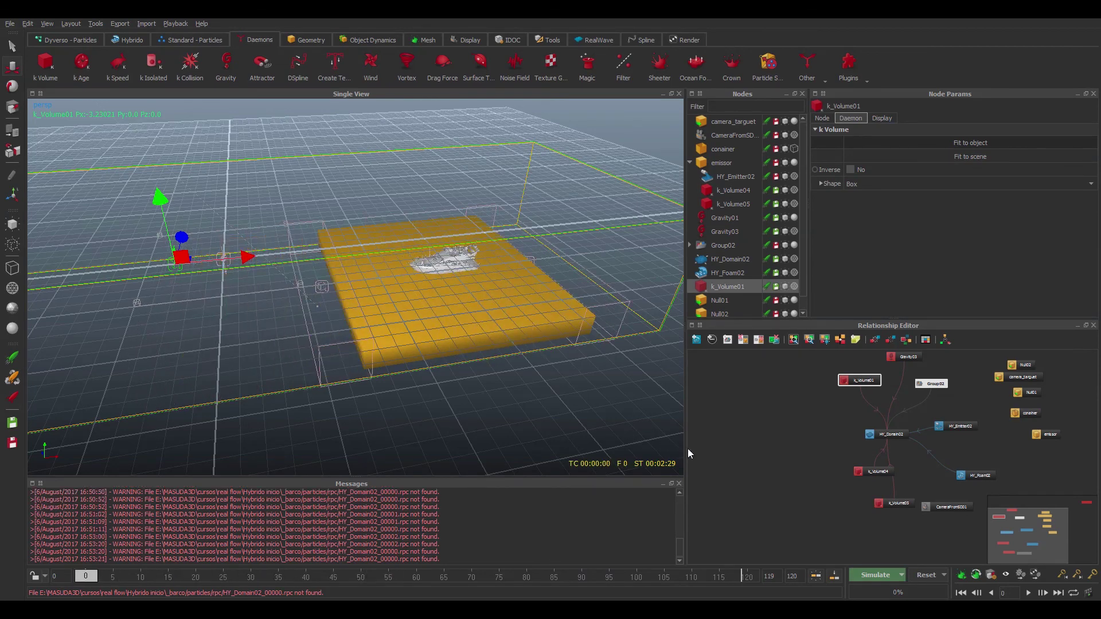
left_click_drag(475, 414, 499, 403, "alt")
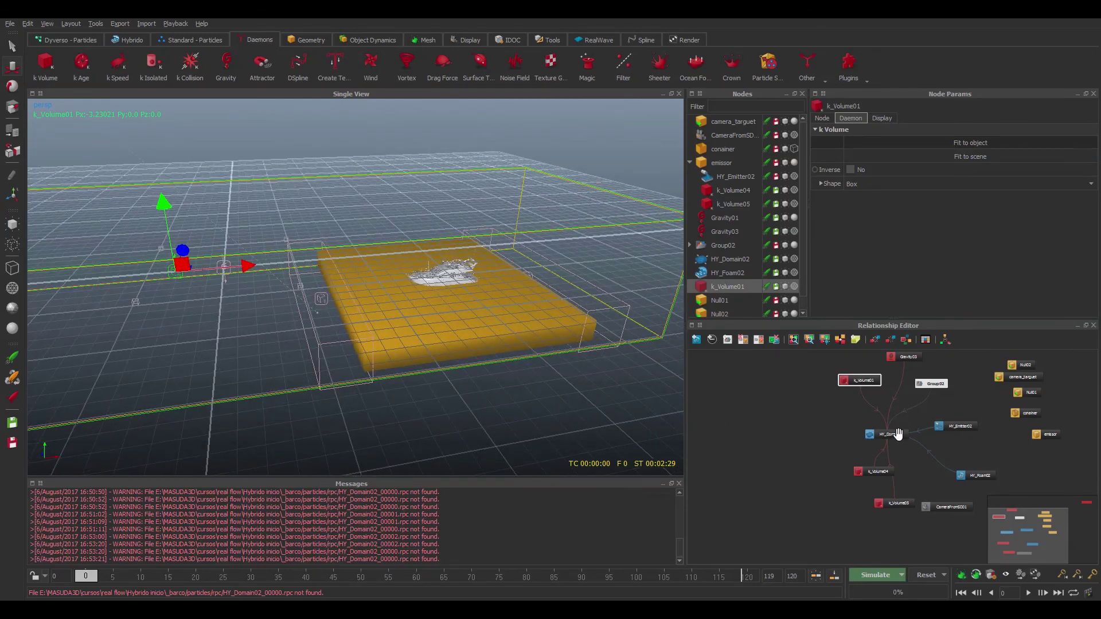
left_click_drag(872, 436, 833, 437)
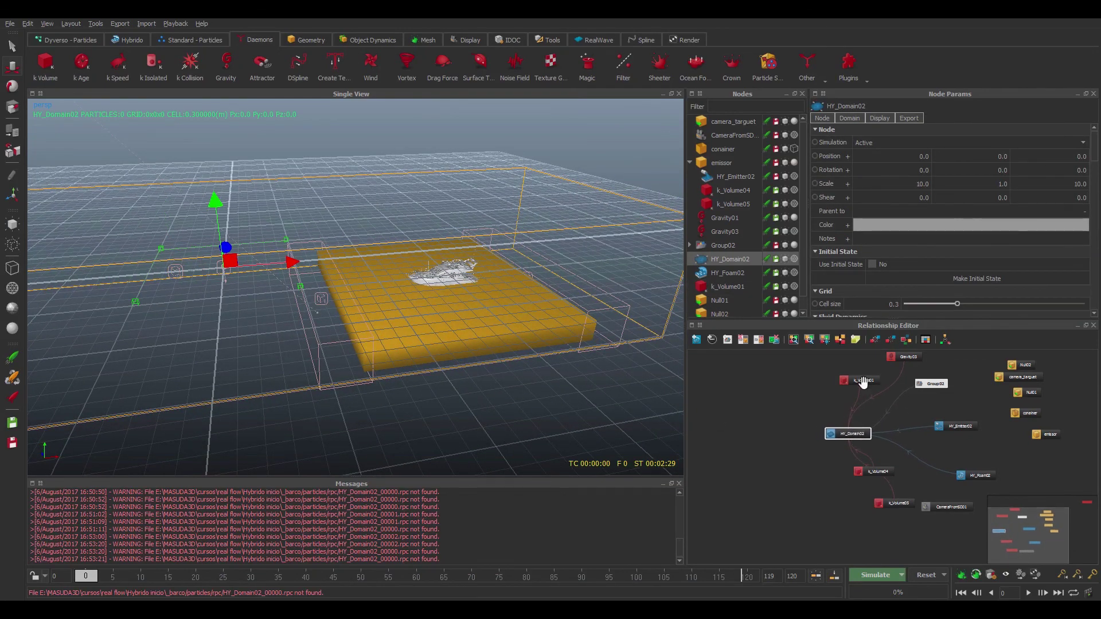
left_click_drag(843, 376, 826, 367)
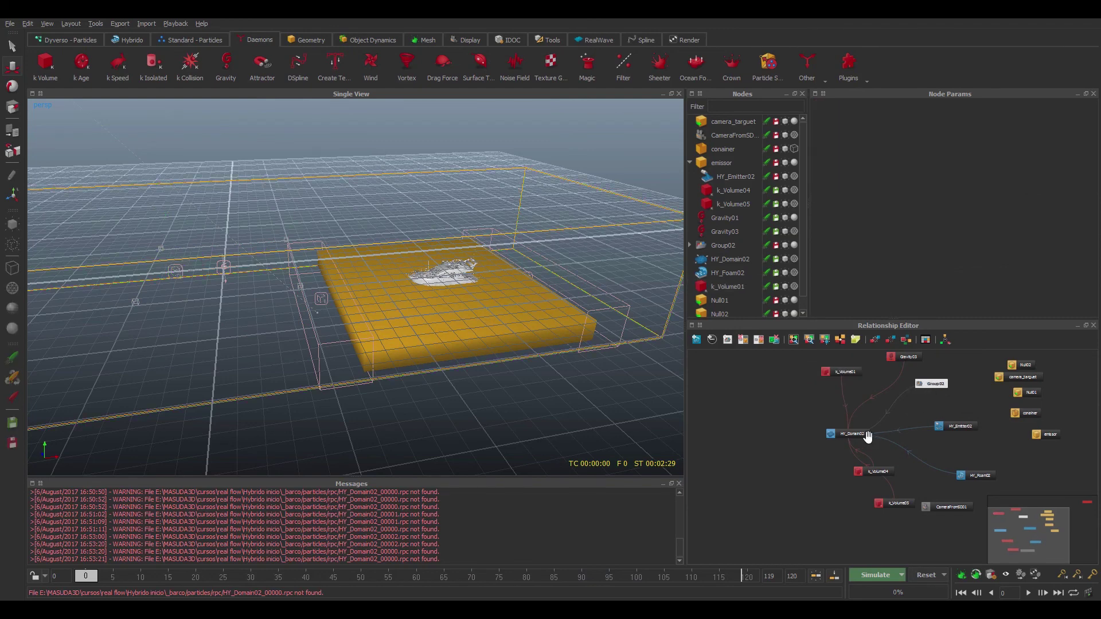
left_click_drag(963, 425, 952, 433)
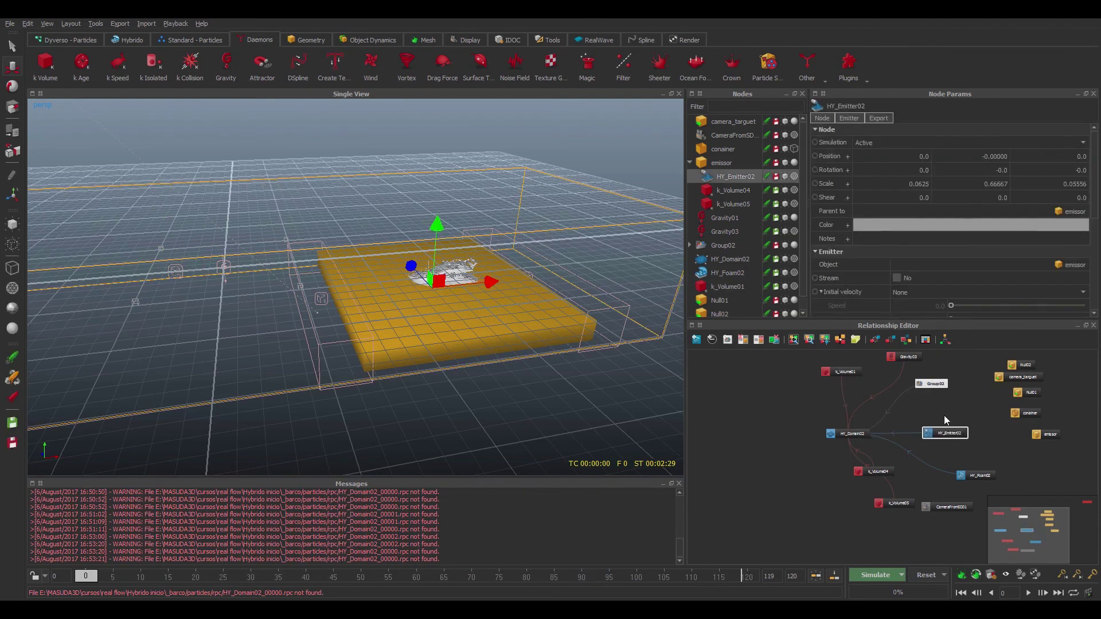
Enable Stream on the Hybrido emitter and give it a Constant initial velocity with speed 2.
left_click(848, 118)
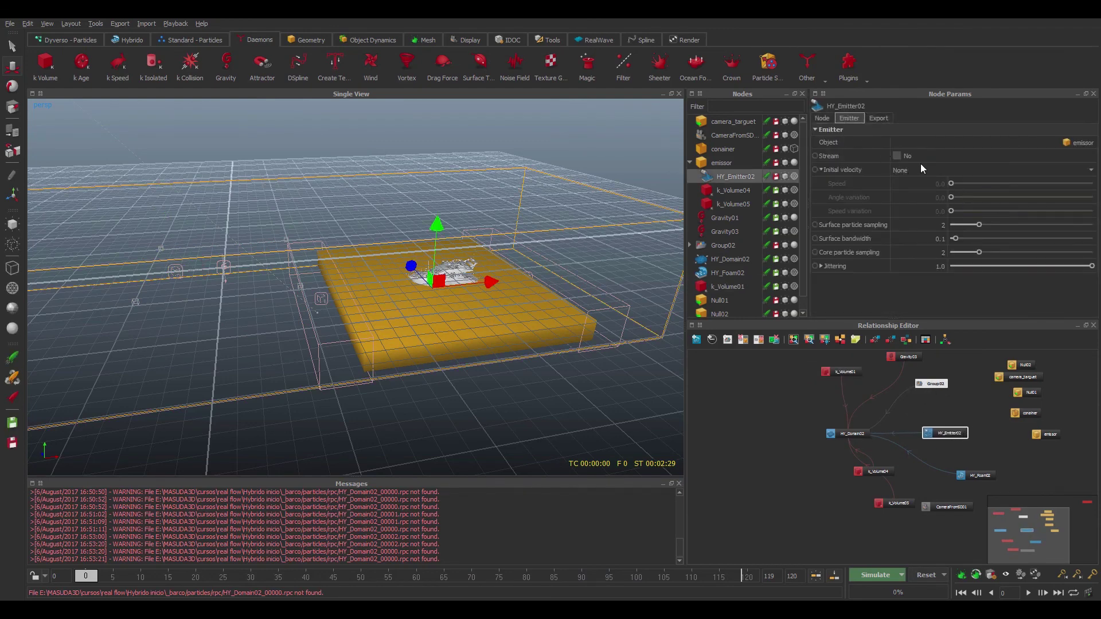
left_click(897, 156)
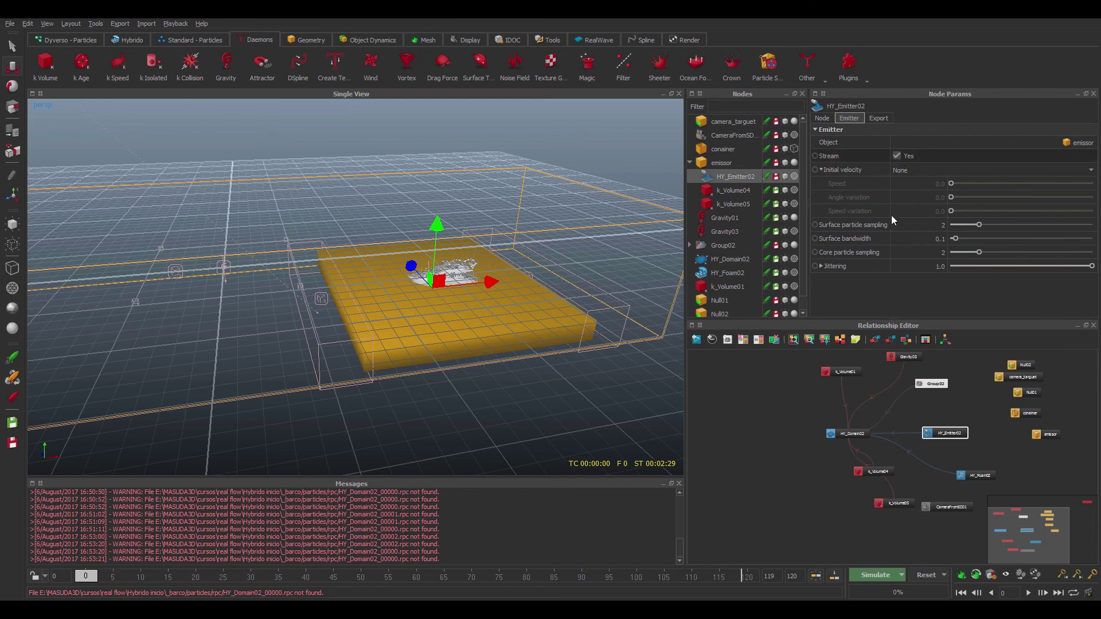
left_click(924, 169)
left_click(909, 178)
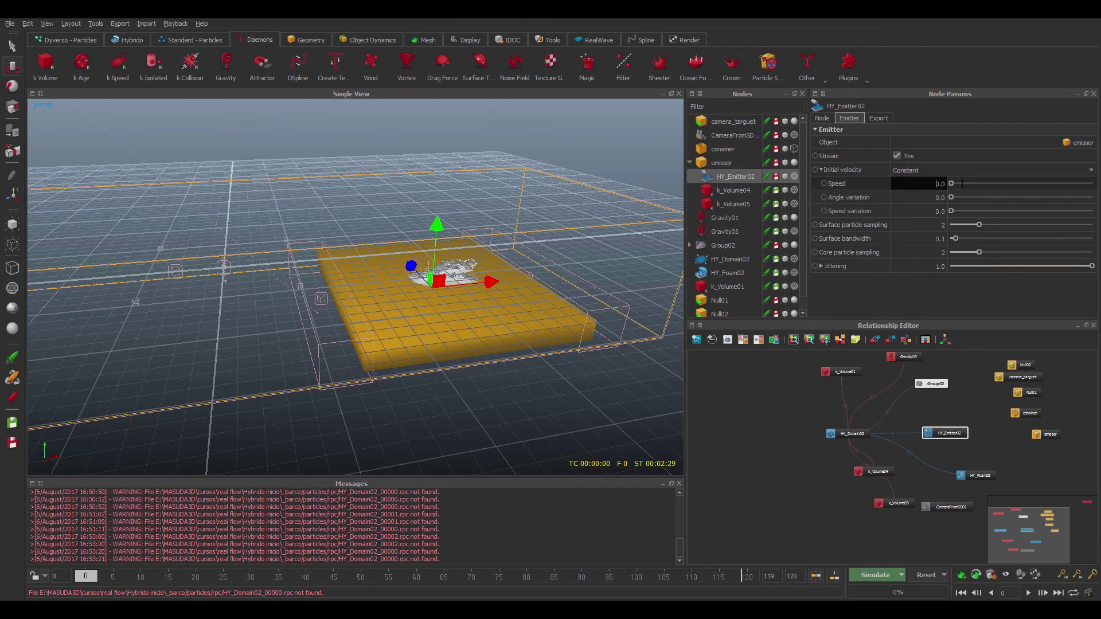
double_click(939, 184)
type("2")
key("Return")
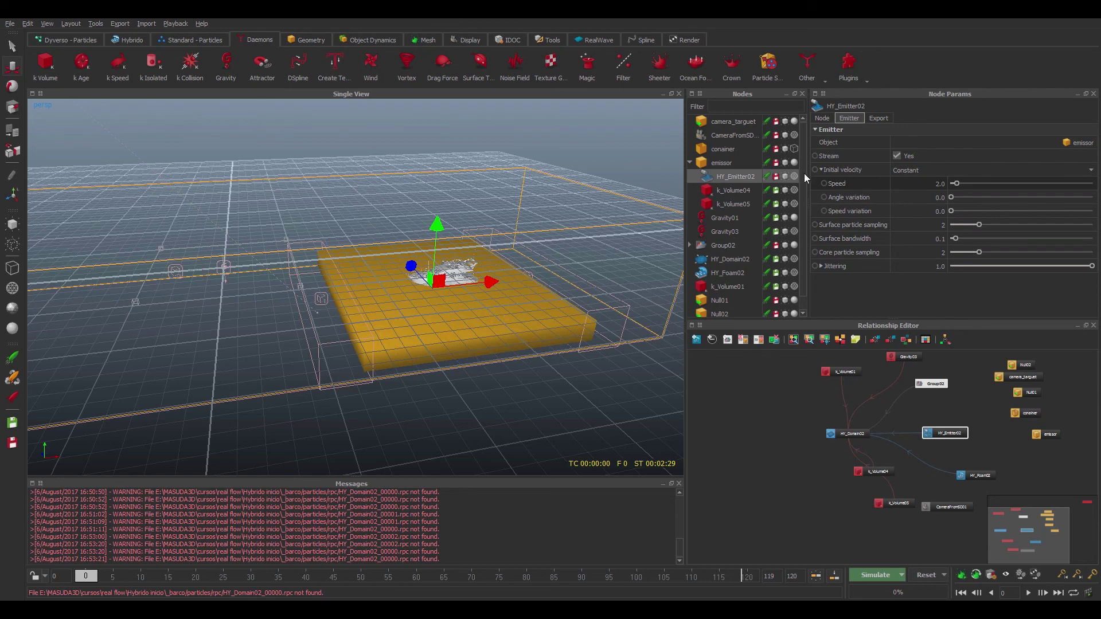
Set the Hybrido domain's grid cell size to 0.1.
left_click(727, 273)
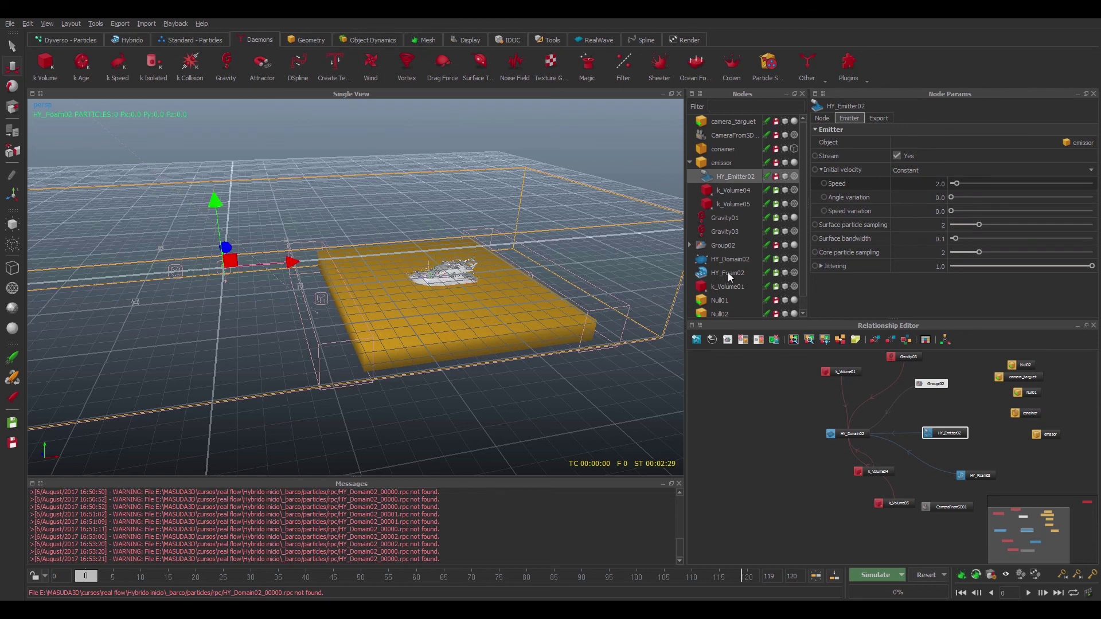
left_click(732, 260)
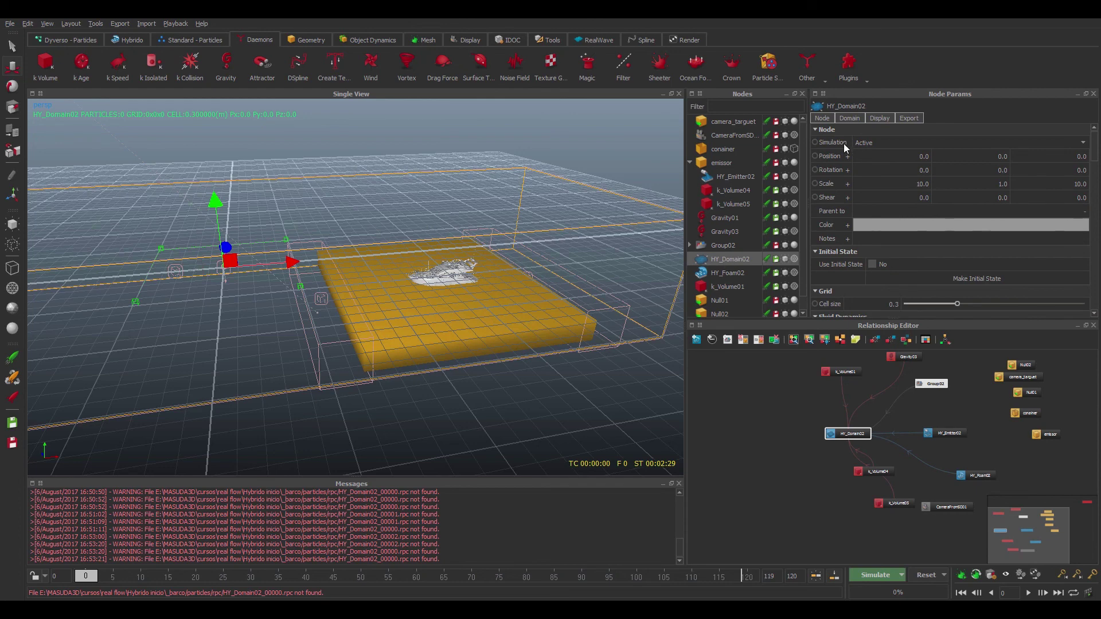
left_click(849, 118)
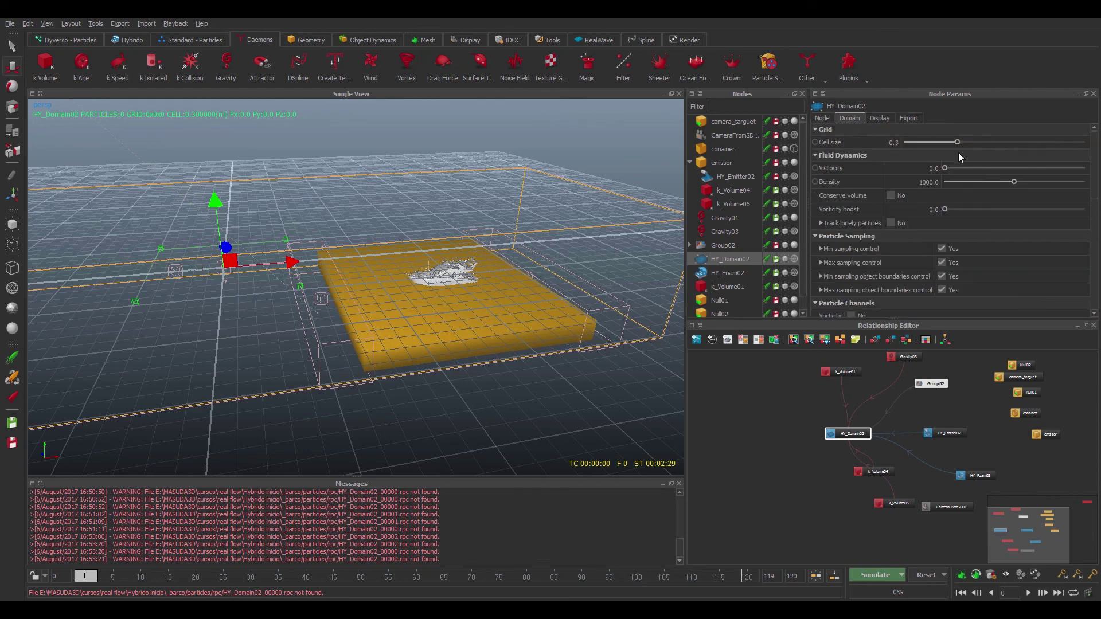
left_click(899, 143)
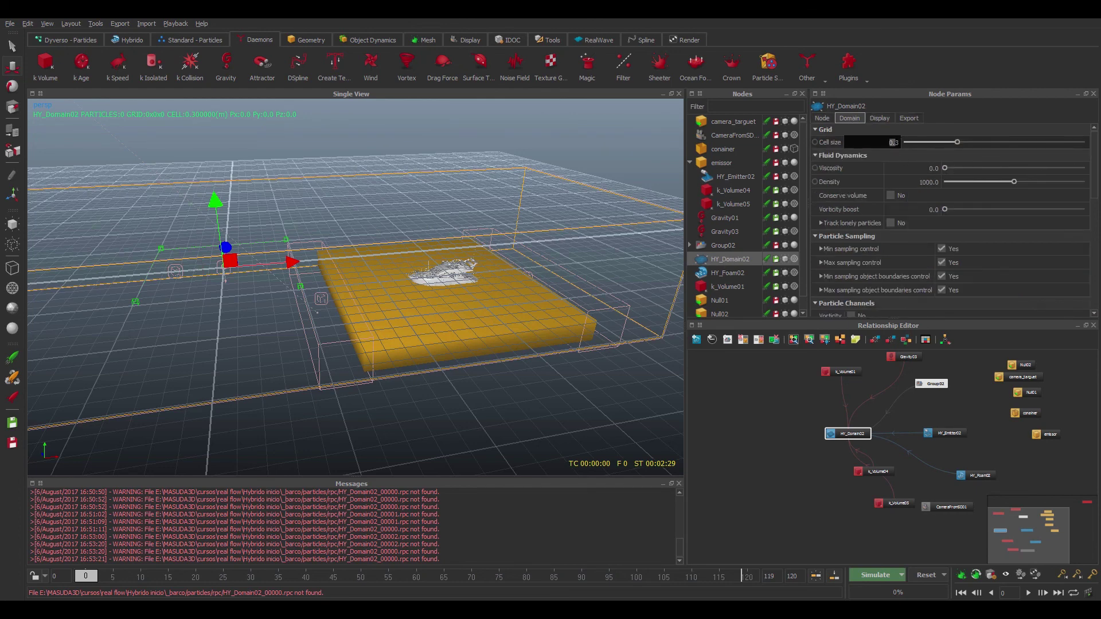
type("0.1")
left_click(917, 208)
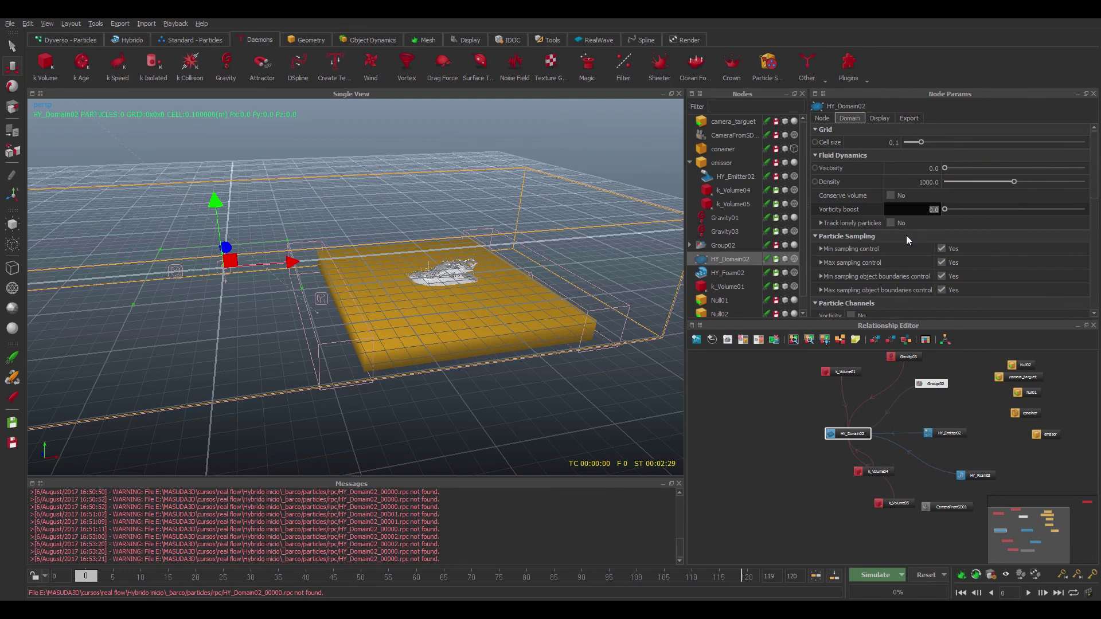
Set the Hybrido domain's vorticity boost to 5 and disable its min and max particle sampling and object boundary sampling controls.
type("5")
key("Return")
left_click(943, 248)
left_click(941, 263)
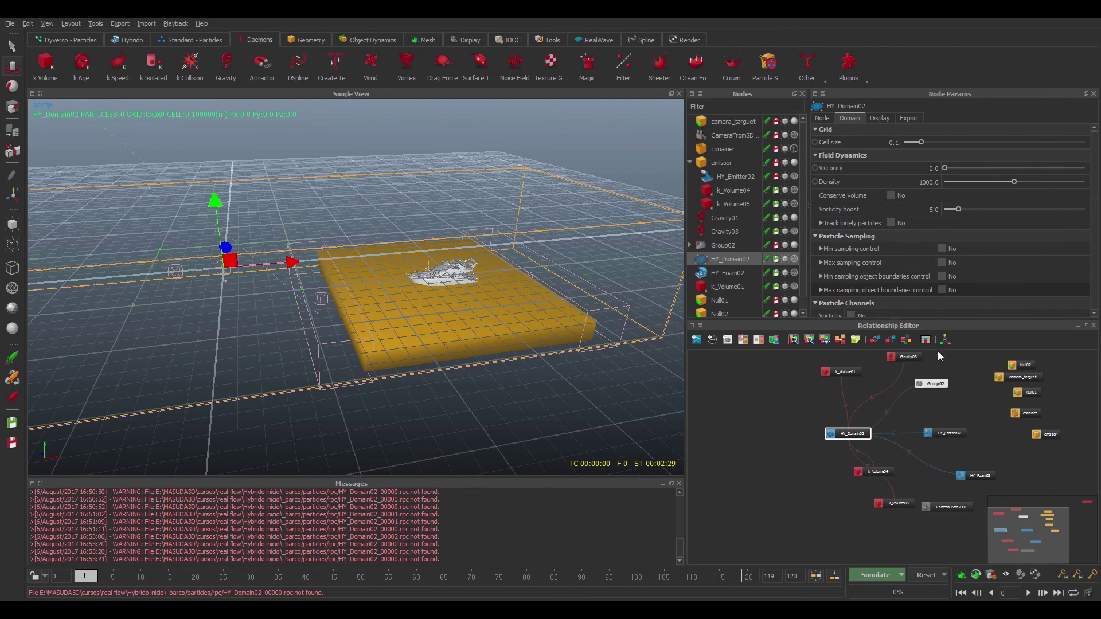
scroll(1073, 210, "down", 15)
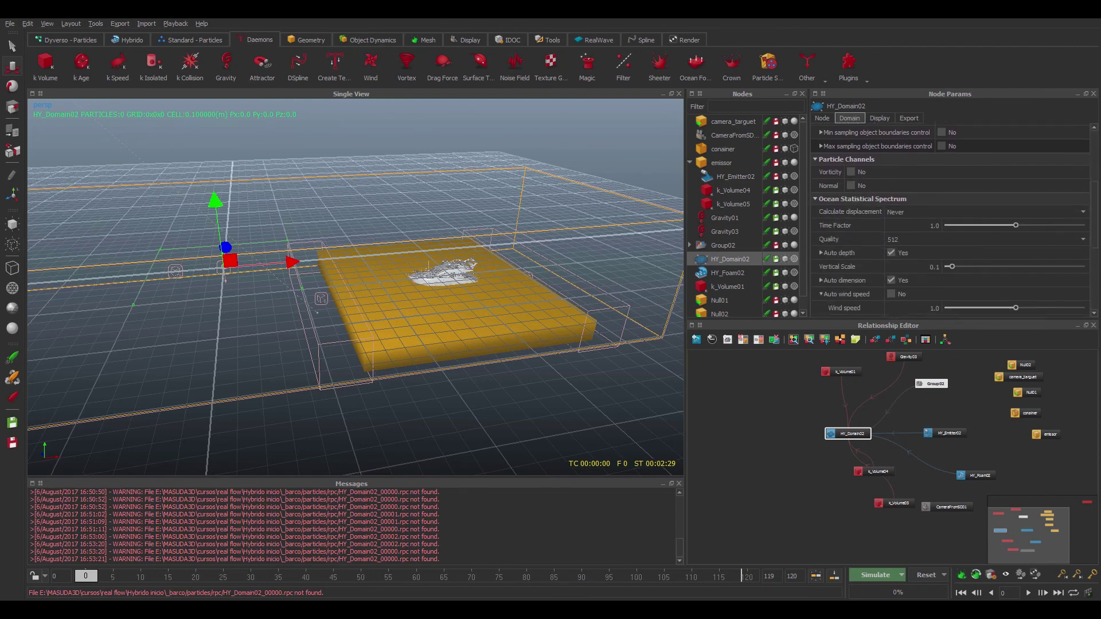
scroll(1007, 138, "up", 15)
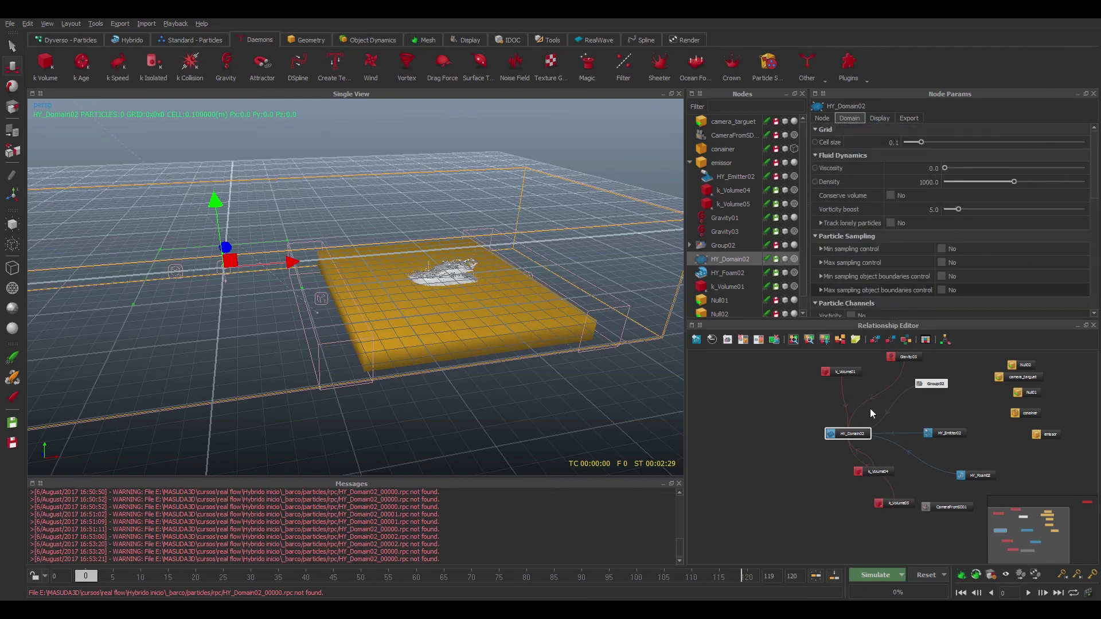
Spread out the Hybrido domain, emitter, boat group and the two emissor k Volume nodes in the relationship graph.
left_click_drag(866, 431, 882, 416)
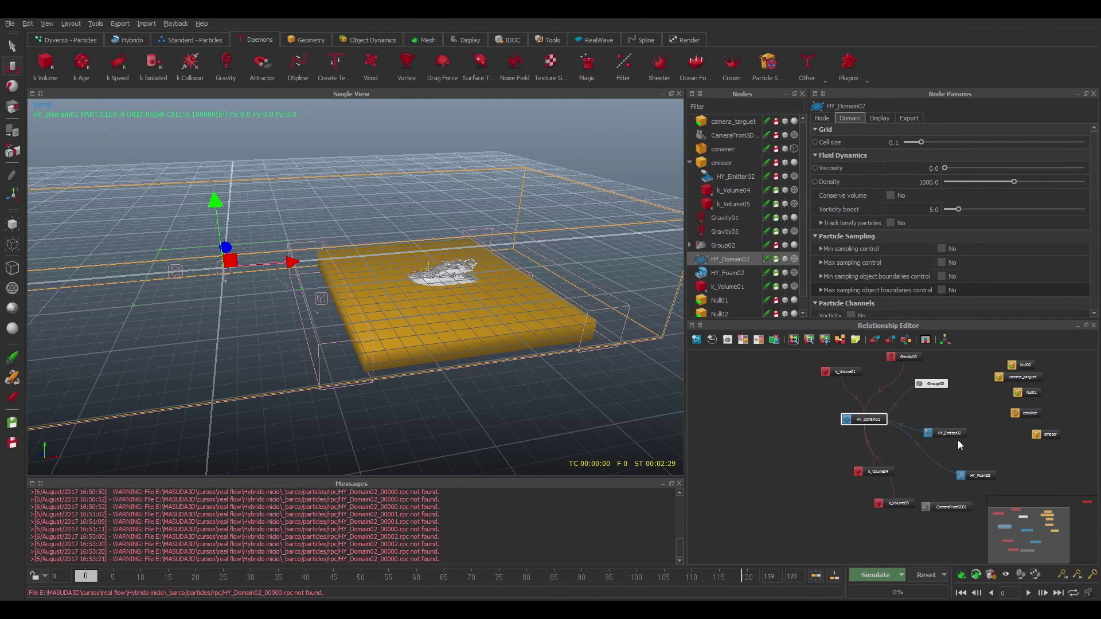
left_click_drag(964, 435, 980, 426)
left_click_drag(934, 383, 949, 385)
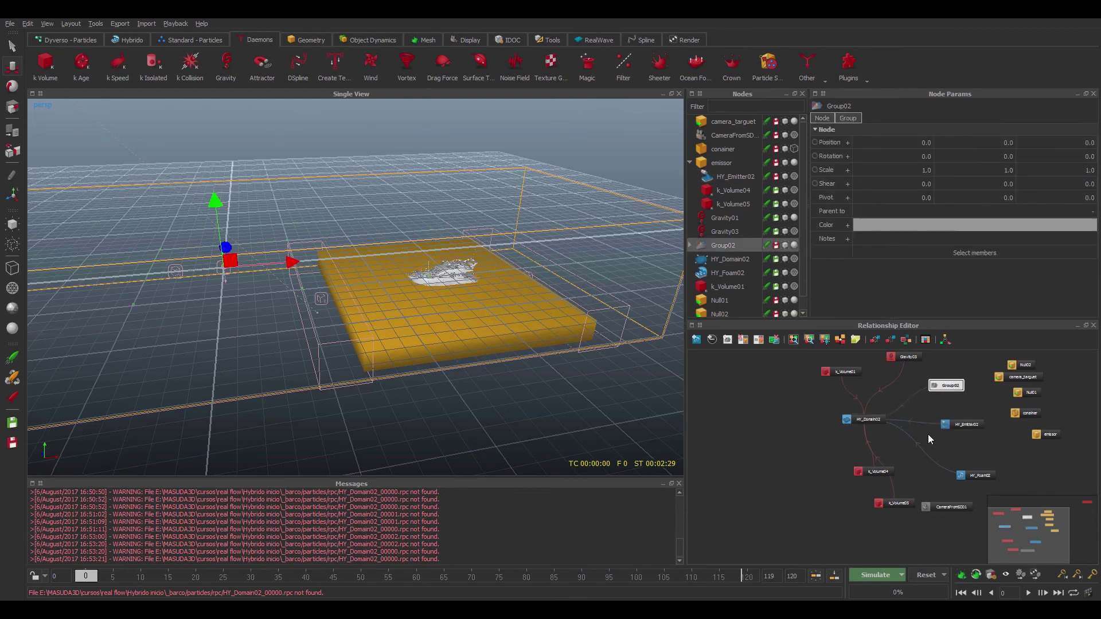
left_click_drag(868, 473, 847, 476)
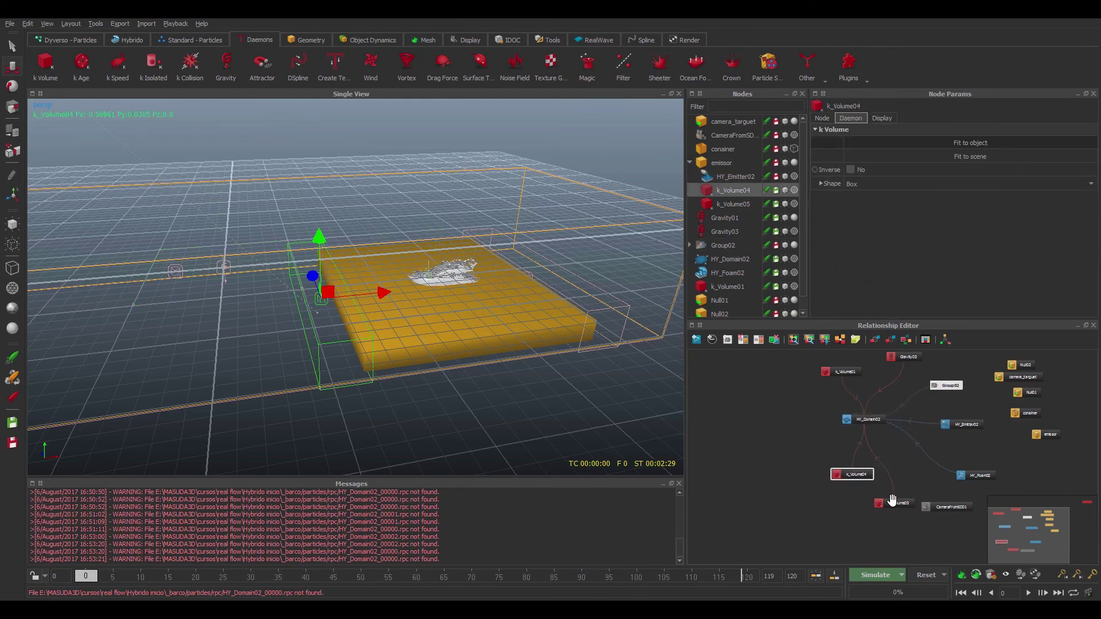
left_click_drag(895, 503, 881, 510)
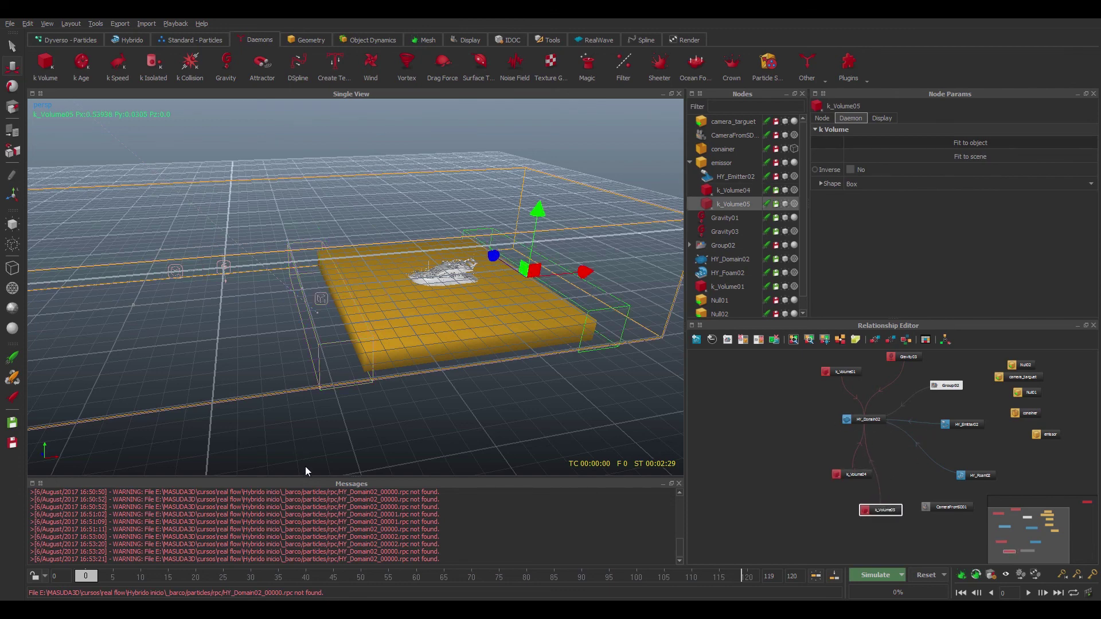
Scrub the animation, return to frame 0, and examine the Hybrido foam node's creation and dynamics settings.
left_click_drag(87, 576, 393, 553)
key("Home")
left_click(727, 271)
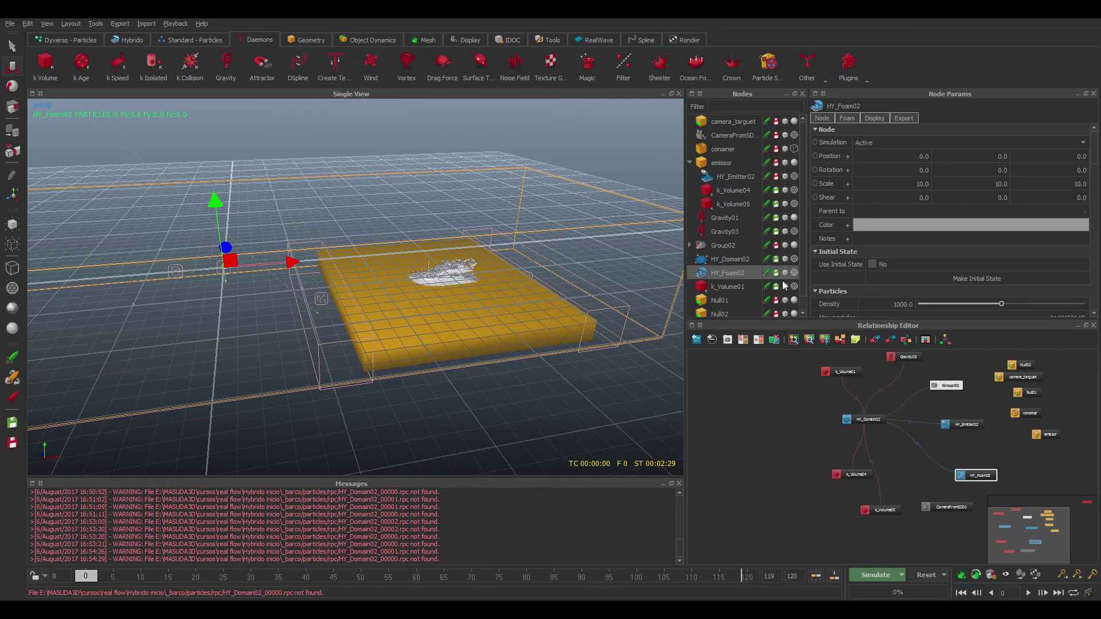
left_click(850, 119)
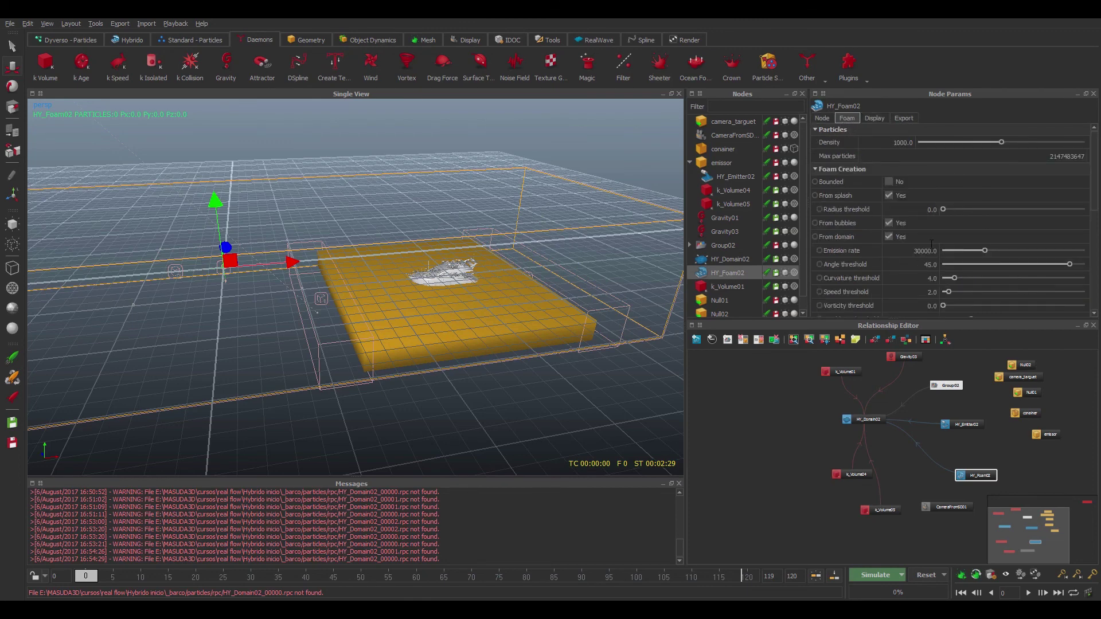
scroll(1098, 194, "down", 3)
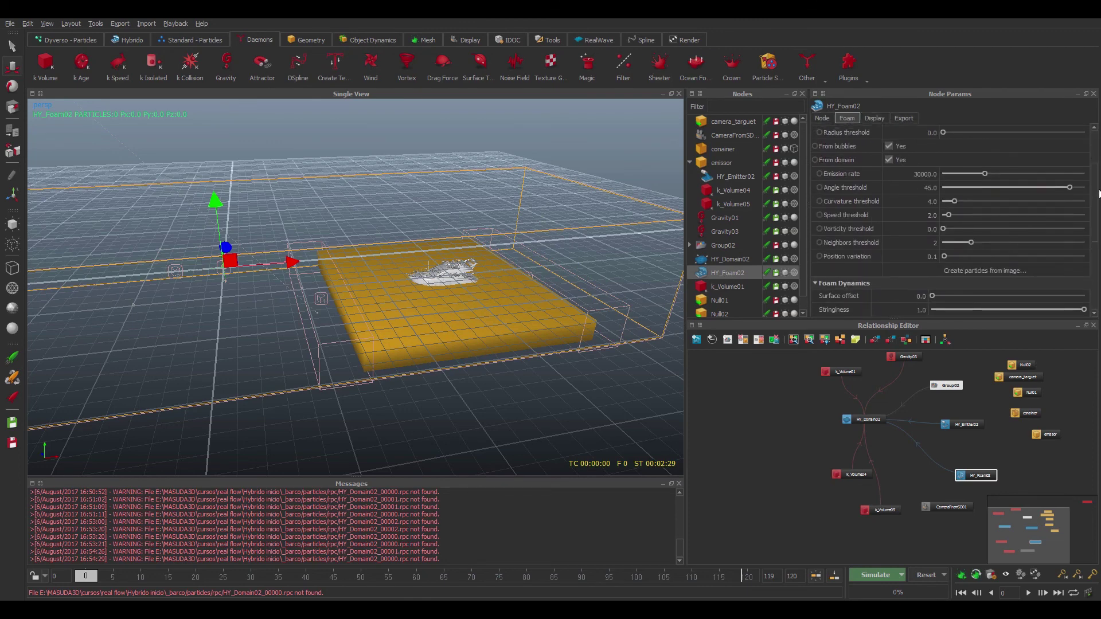
scroll(1098, 194, "up", 3)
scroll(1090, 196, "down", 2)
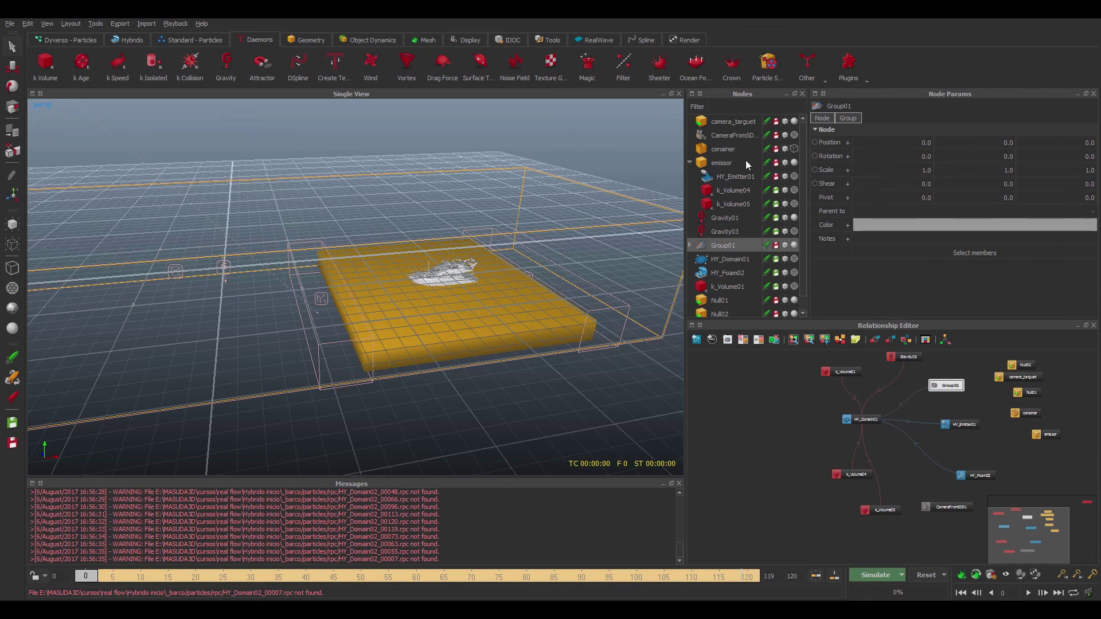
Display the emissor object as a bounding box and scrub through the simulated frames to review the water and foam.
left_click(793, 162)
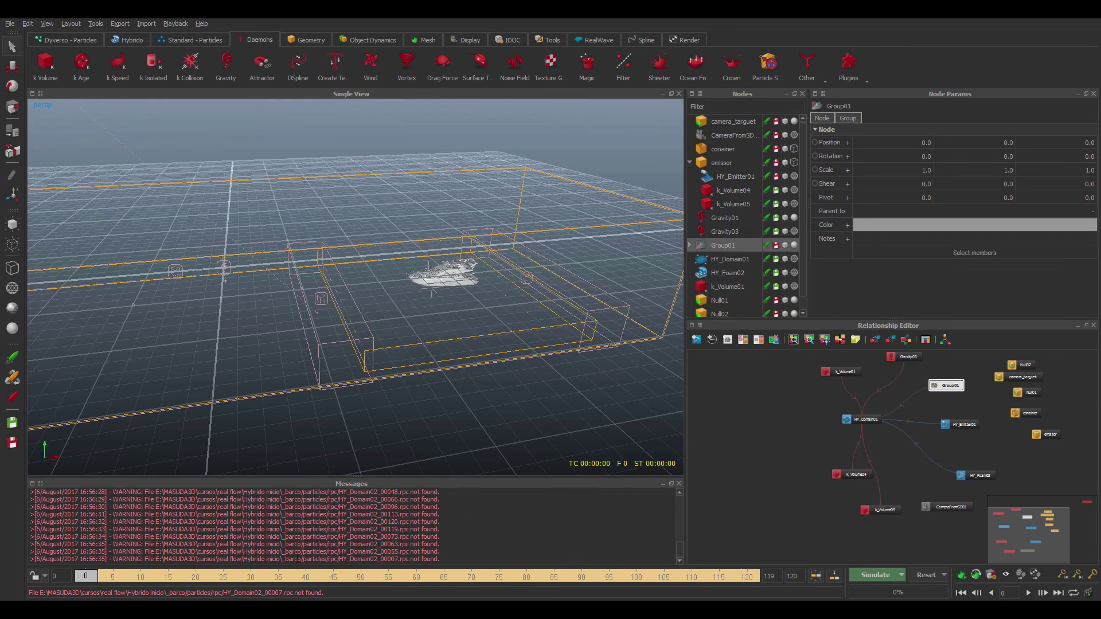
left_click_drag(81, 576, 119, 573)
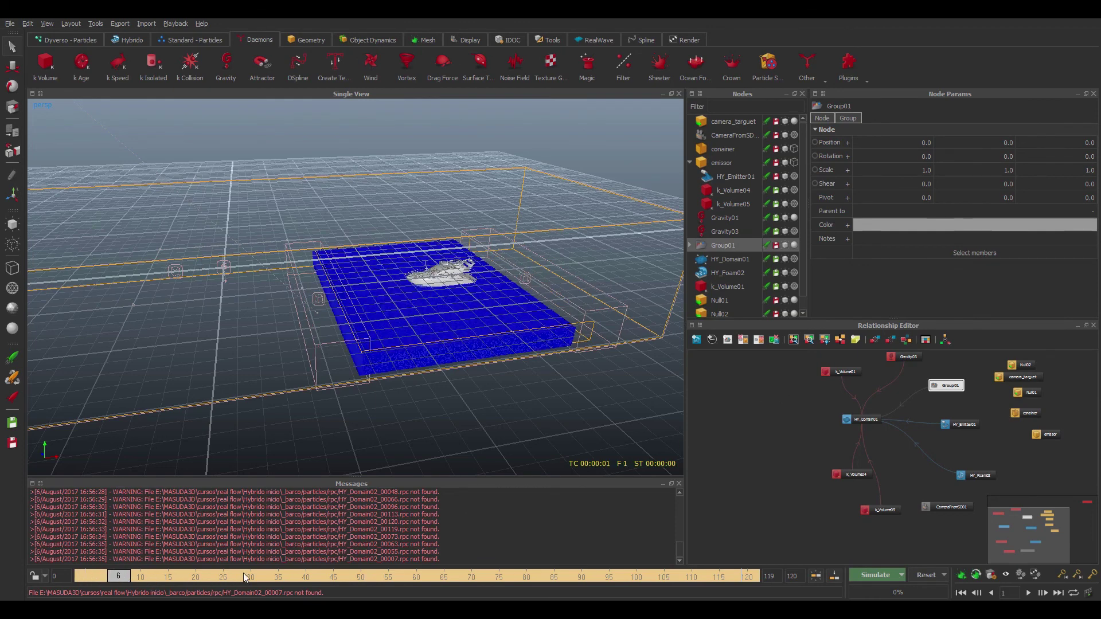
left_click(392, 578)
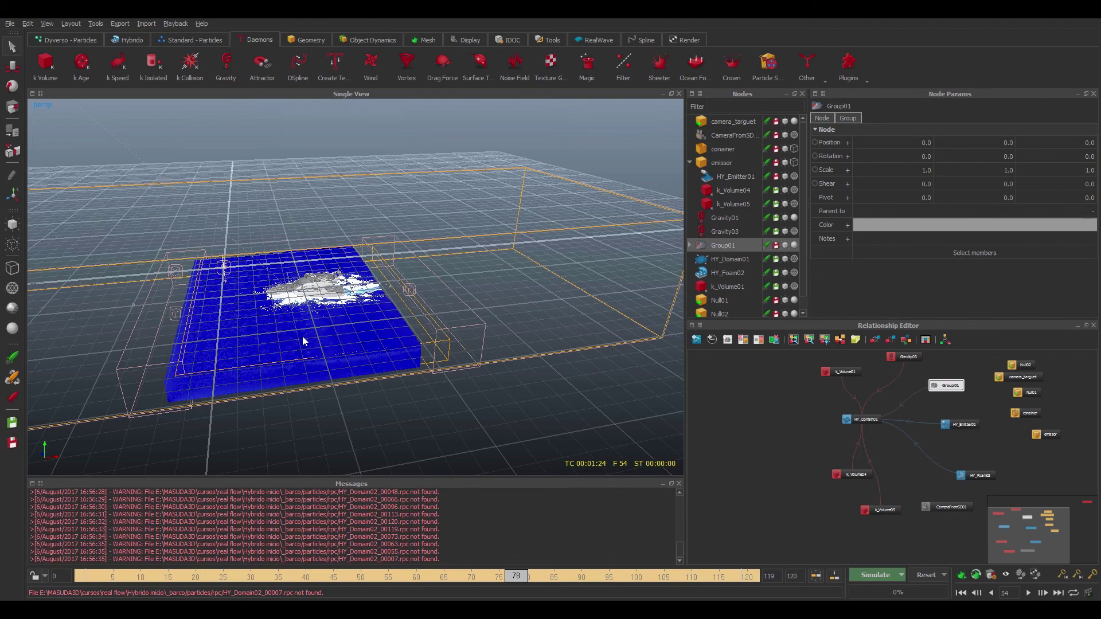
left_click_drag(331, 329, 395, 372, "alt")
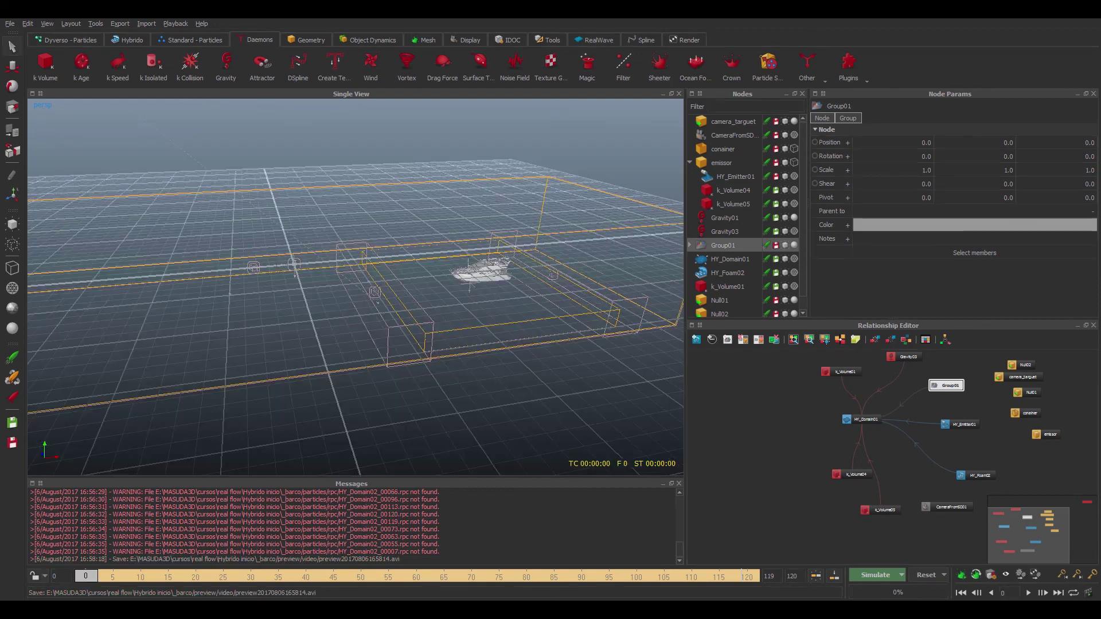
Orbit to a low angled view of the boat and add a scene camera.
left_click_drag(431, 422, 364, 176, "alt")
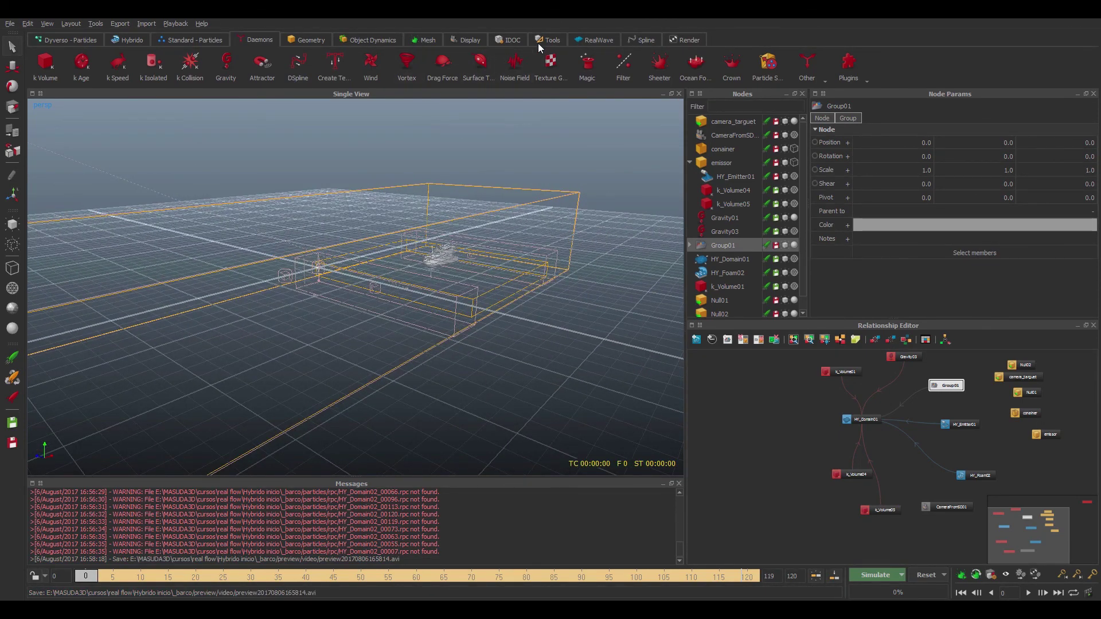
left_click(467, 40)
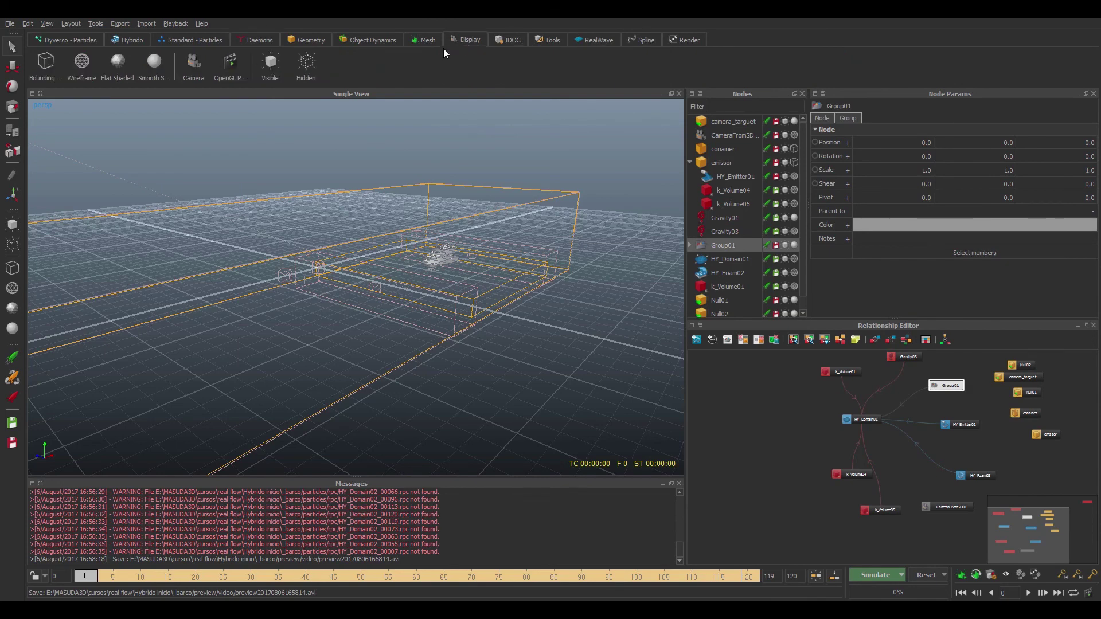
left_click(197, 64)
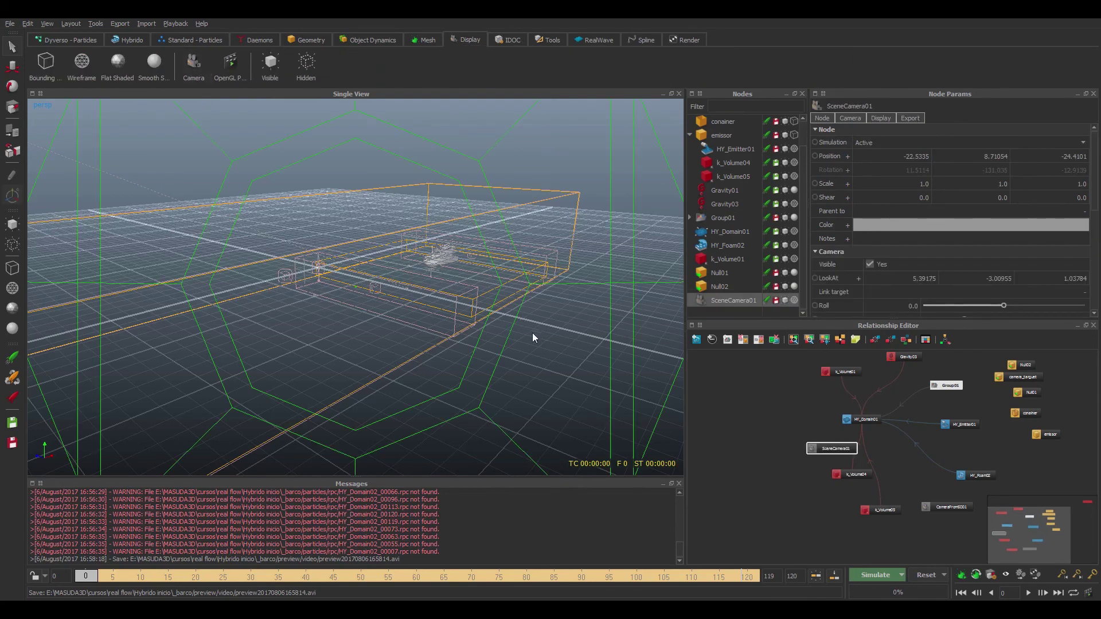
Split the viewport into two side-by-side views and look through CameraFromSD01 in one of them.
left_click(39, 93)
left_click(63, 115)
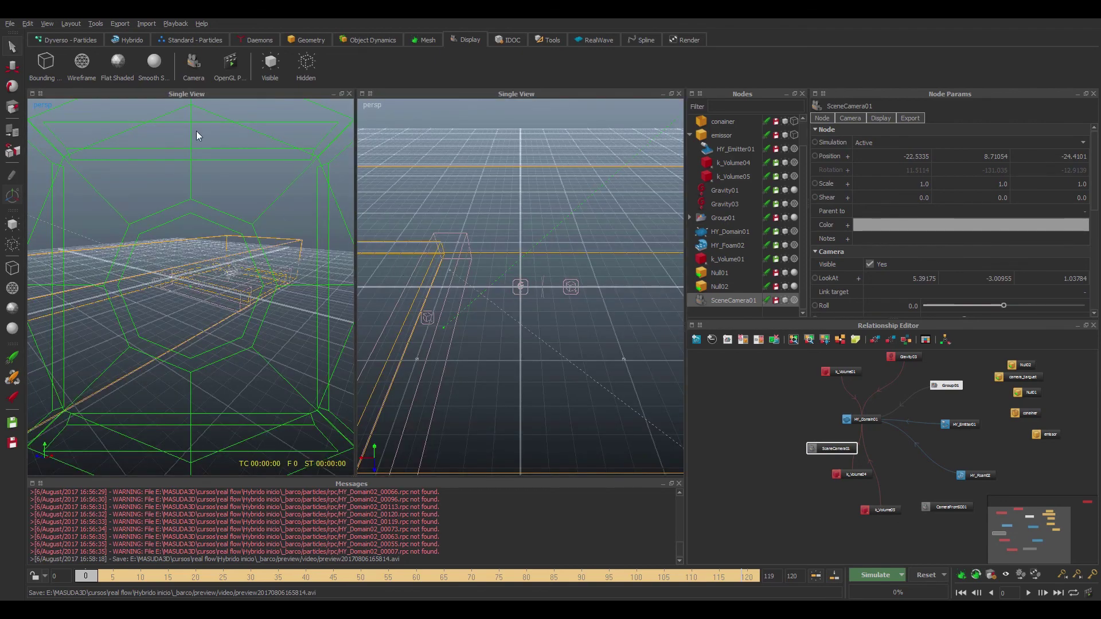
key("5")
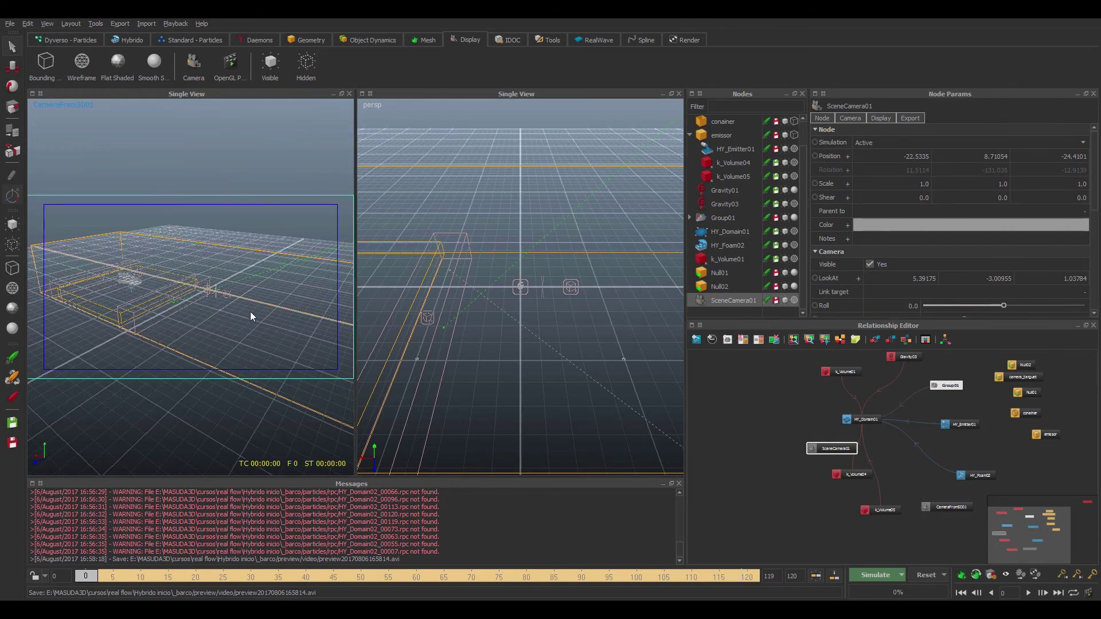
Frame the boat closely from the front through CameraFromSD01, and aim the perspective view at the boat and camera.
left_click_drag(250, 312, 218, 243, "alt")
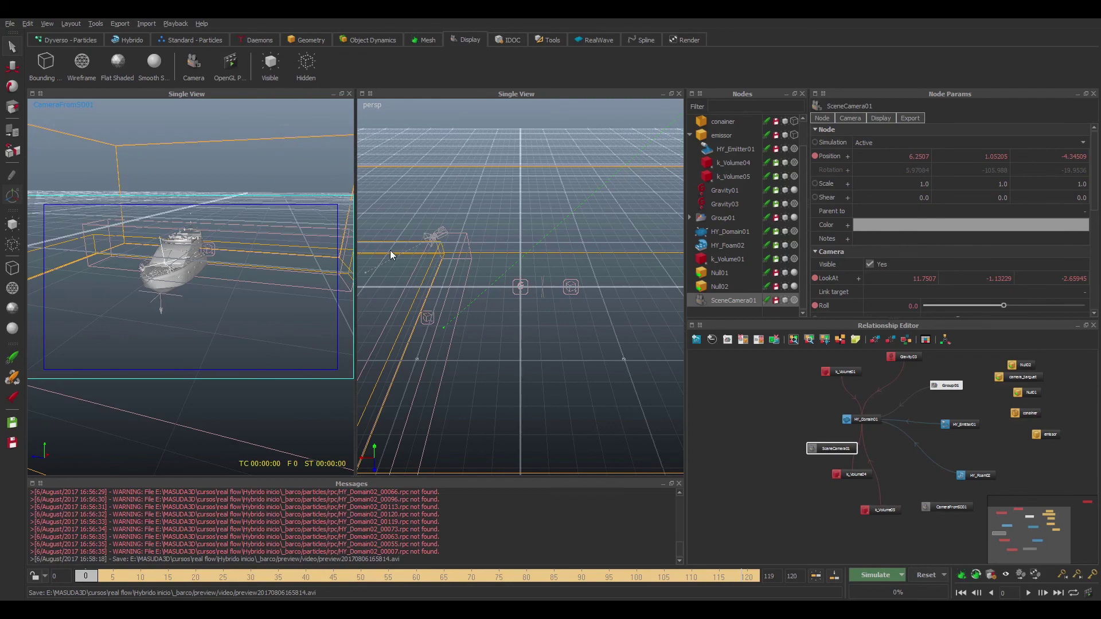
left_click_drag(457, 267, 395, 263, "alt")
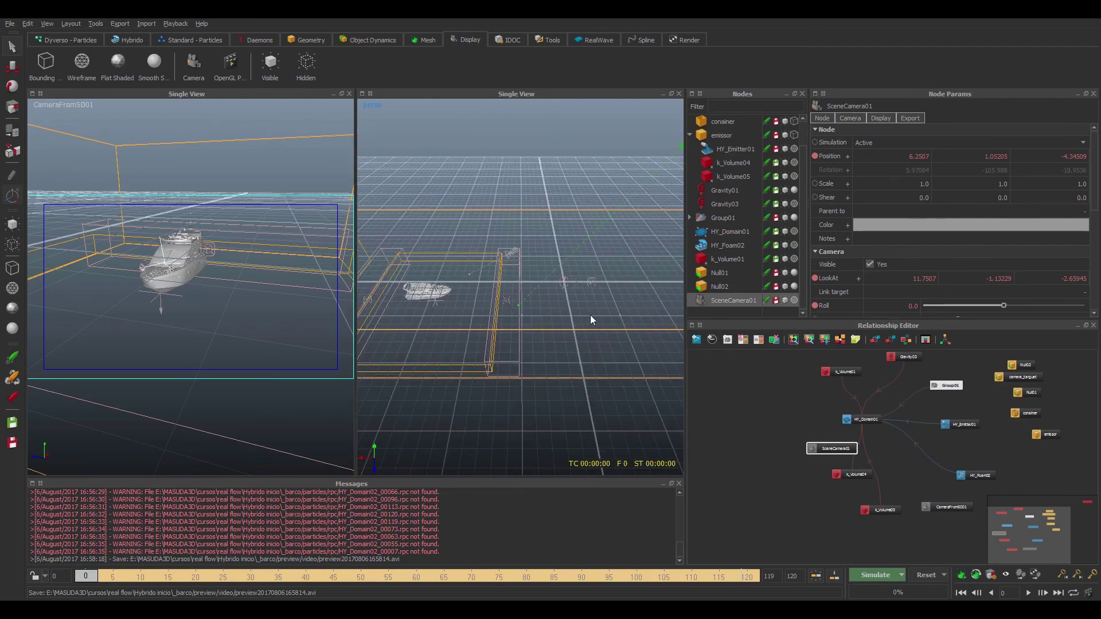
left_click_drag(590, 314, 625, 238, "alt")
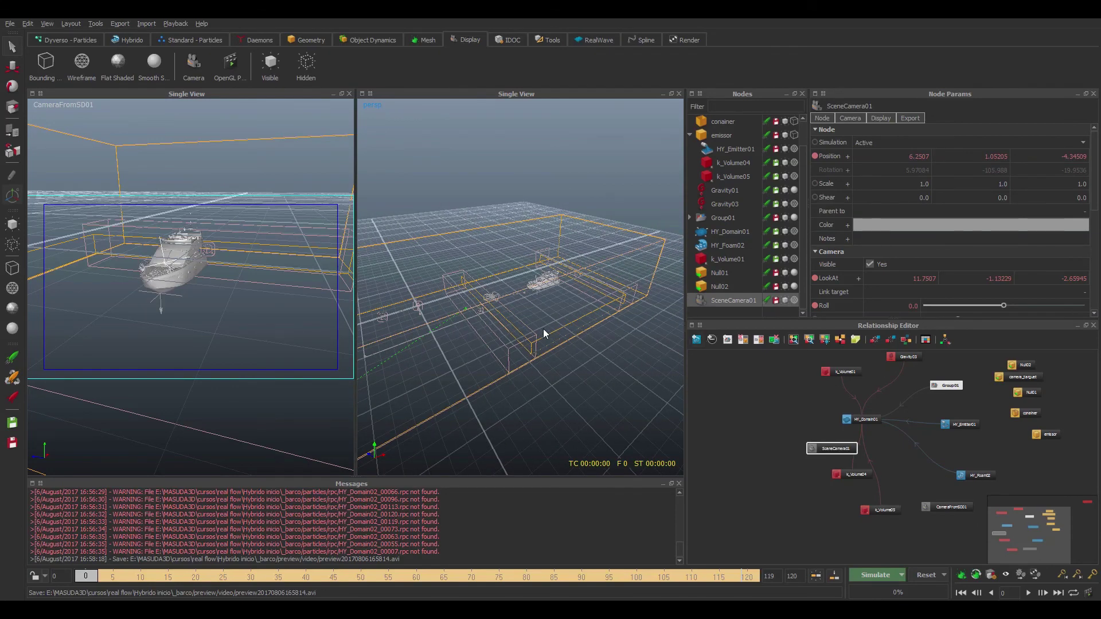
mouse_move(542, 328)
left_mouse_down("alt")
mouse_move(531, 352)
mouse_move(521, 321)
left_mouse_up("alt")
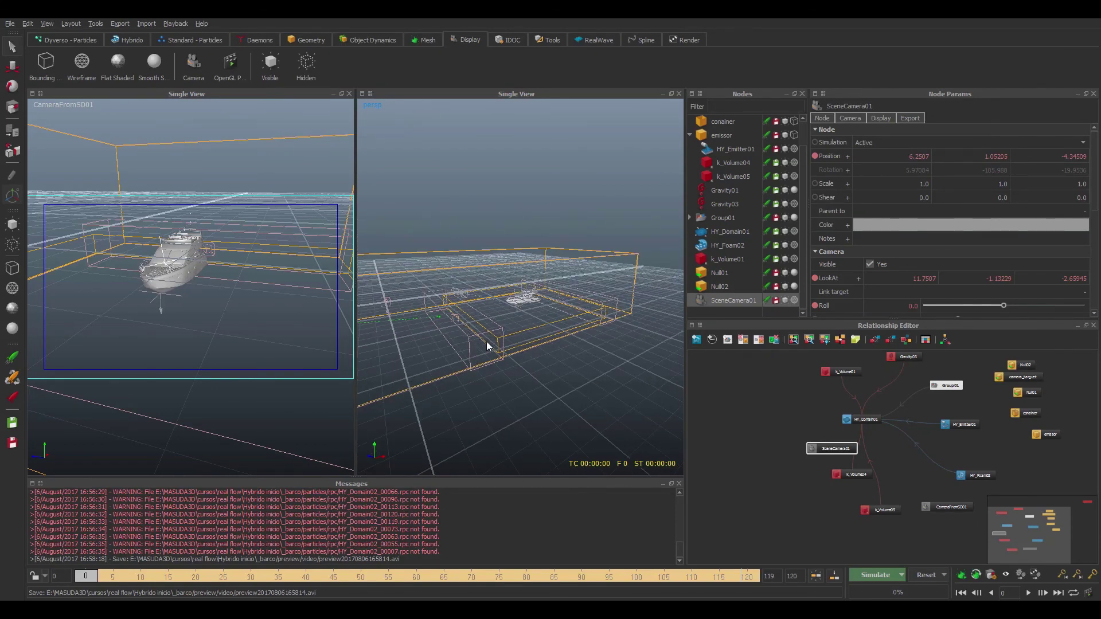
right_click(629, 351)
left_click_drag(551, 350, 446, 296, "alt")
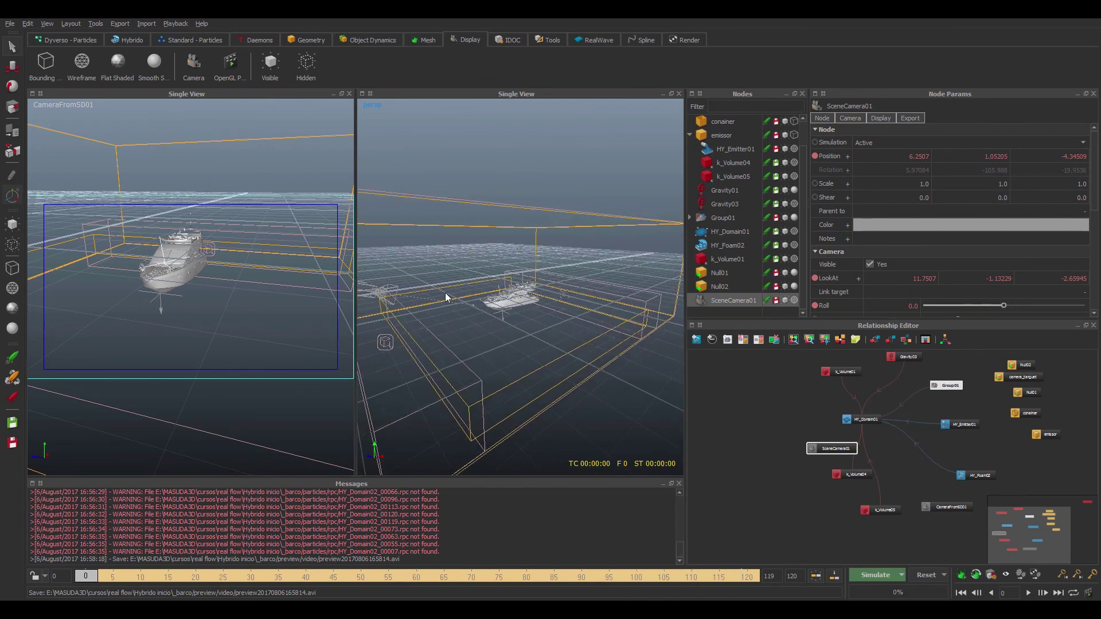
left_click_drag(570, 316, 566, 303, "alt")
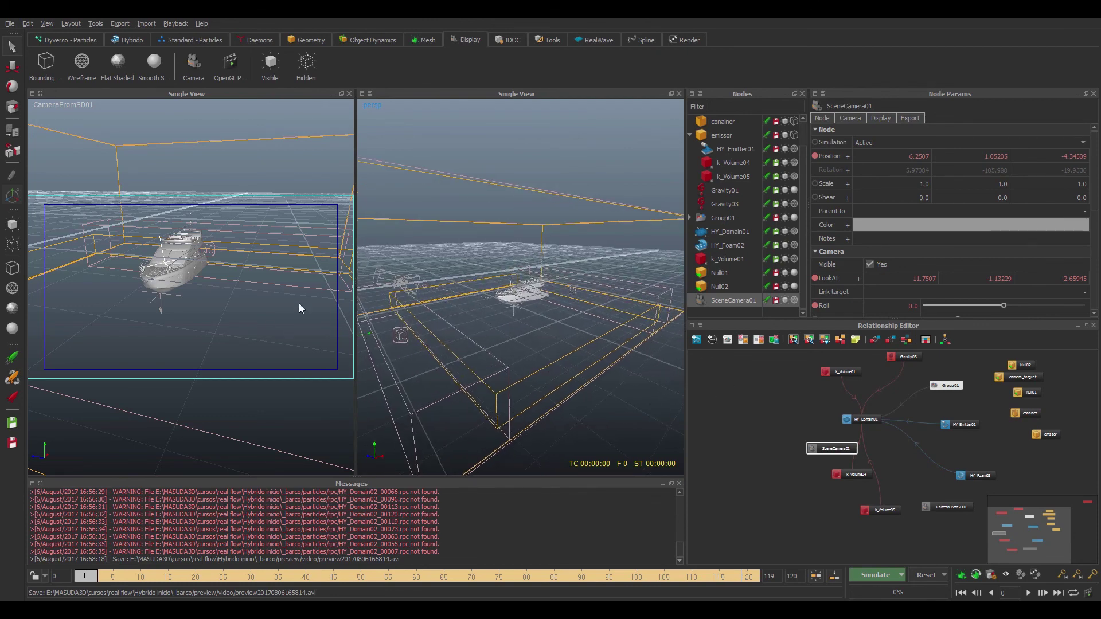
middle_click_drag(298, 308, 275, 322, "alt")
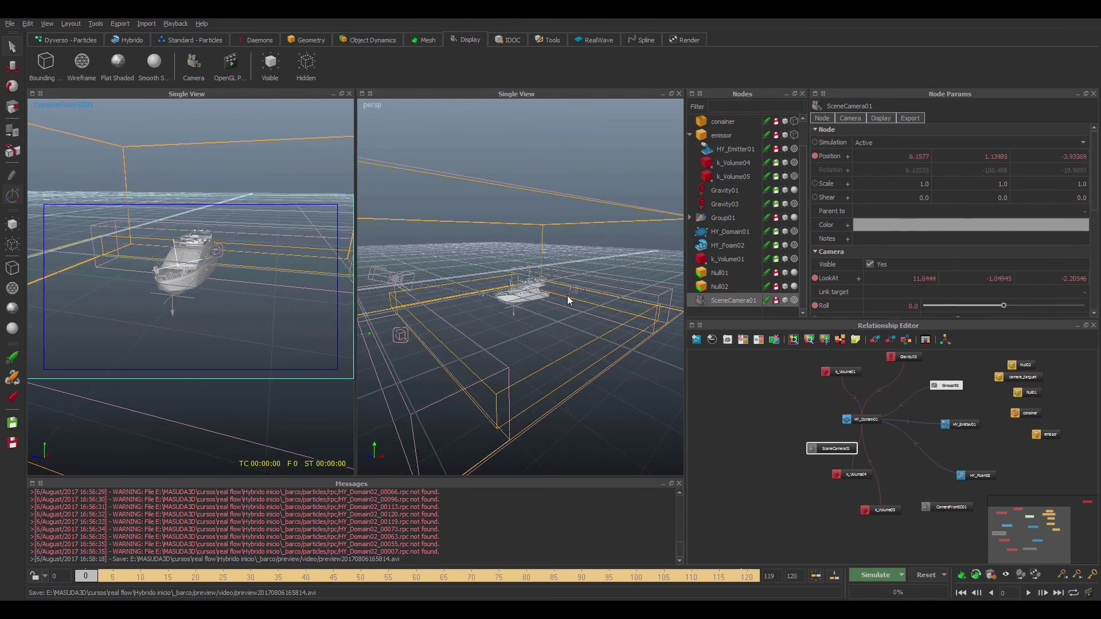
Parent CameraFromSD01 to the emissor object.
left_click(375, 278)
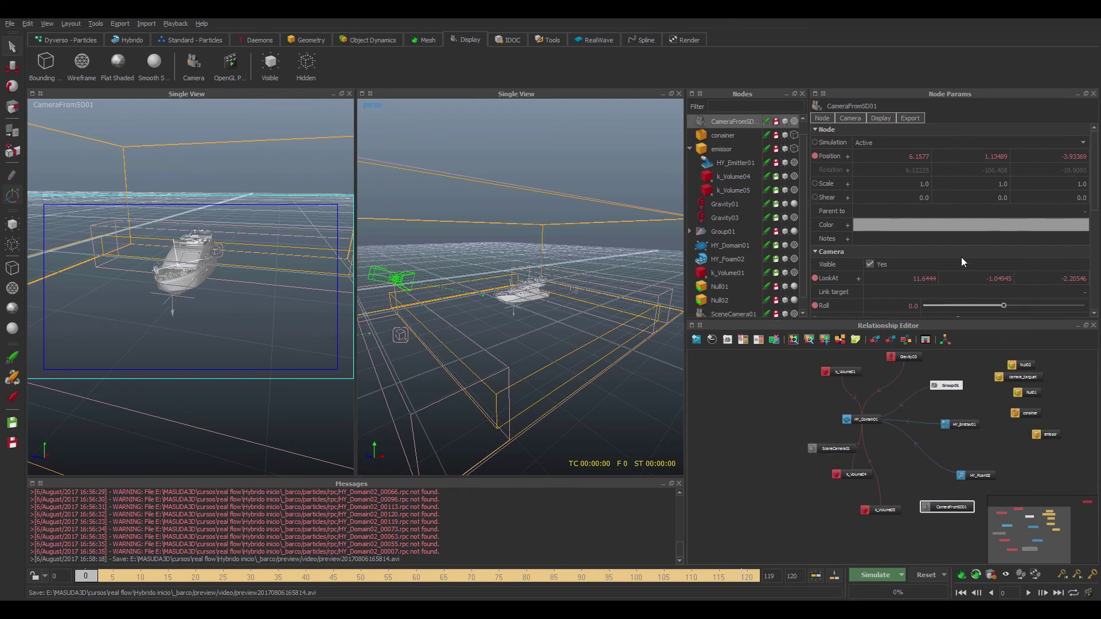
left_click(850, 119)
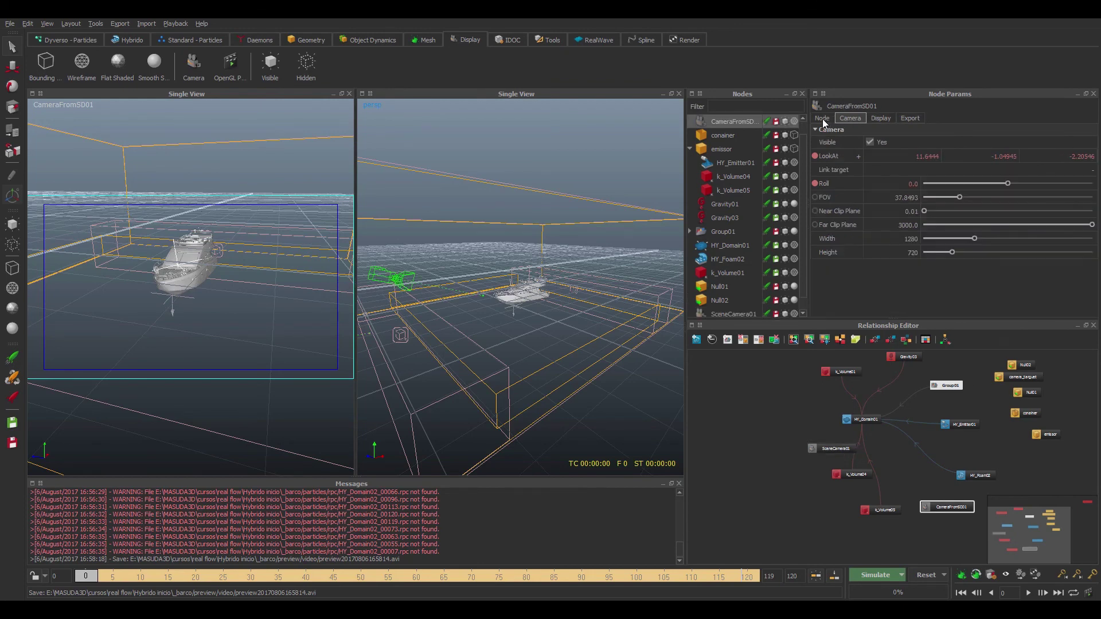
left_click(822, 118)
left_click(986, 211)
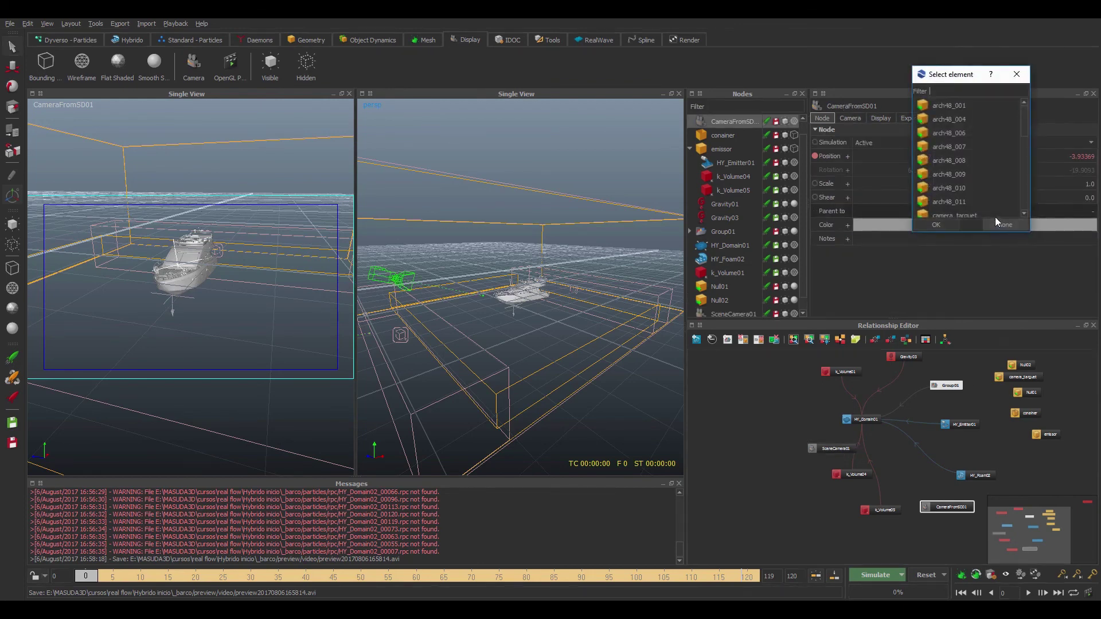
left_click(1018, 119)
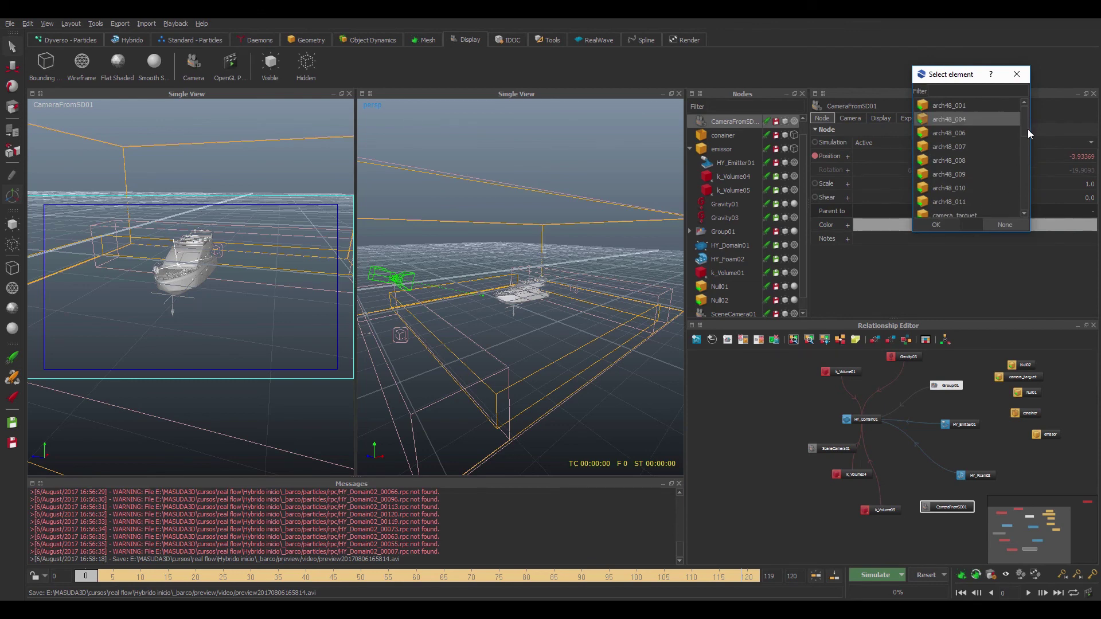
left_click_drag(1025, 129, 951, 139)
left_click(942, 132)
left_click(935, 225)
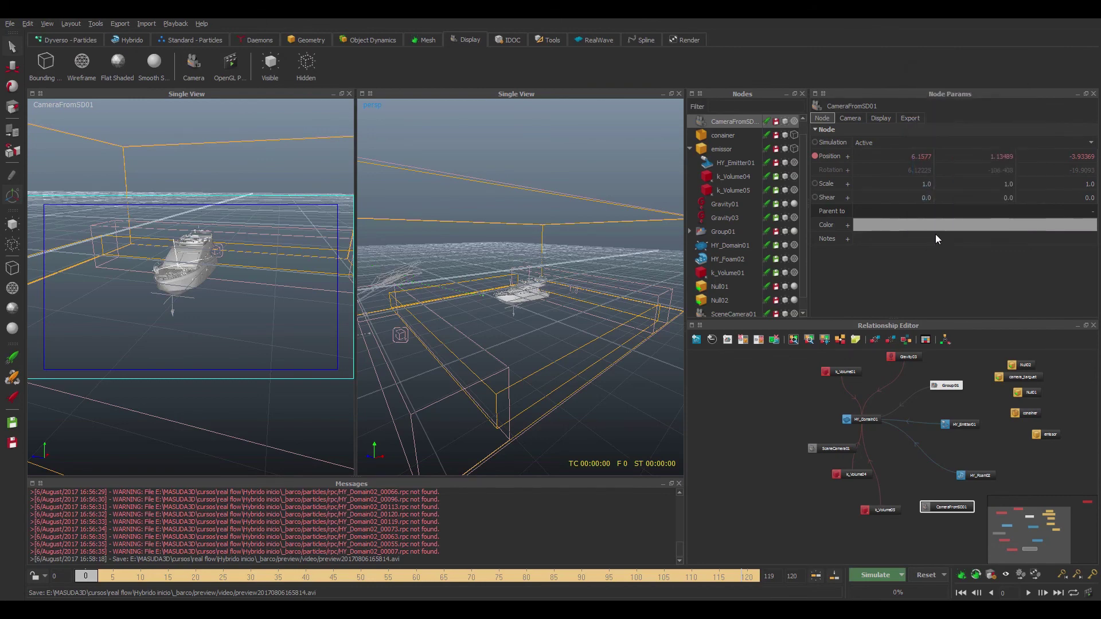
Advance the timeline to frame 4 and inspect the node parameters of CameraFromSD01.
mouse_move(91, 575)
left_mouse_down()
mouse_move(205, 576)
mouse_move(107, 576)
left_mouse_up()
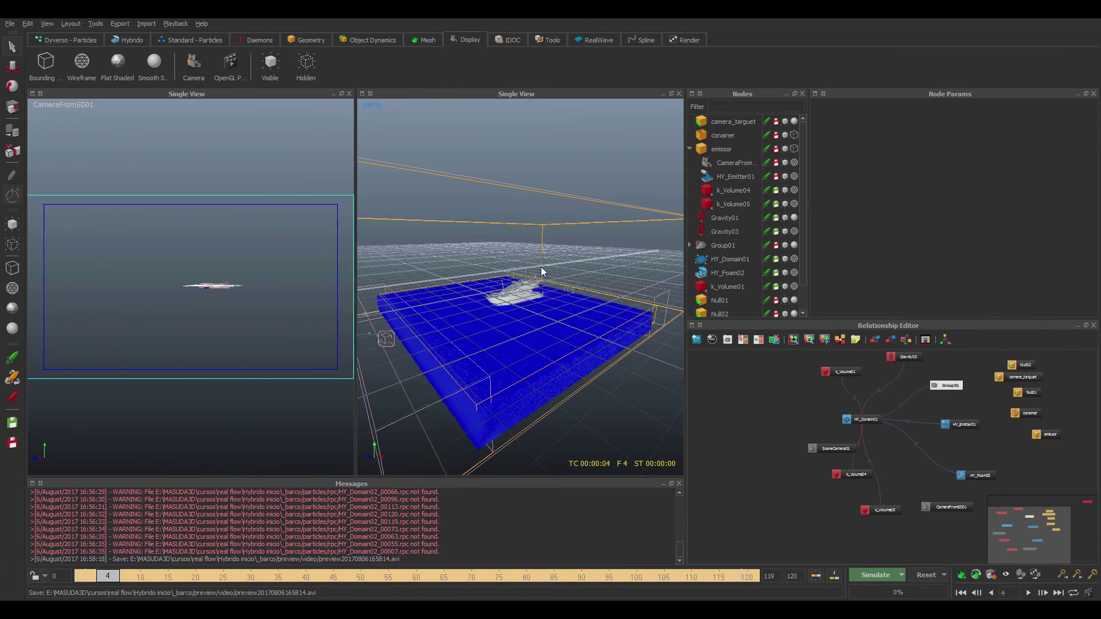
scroll(804, 239, "down", 2)
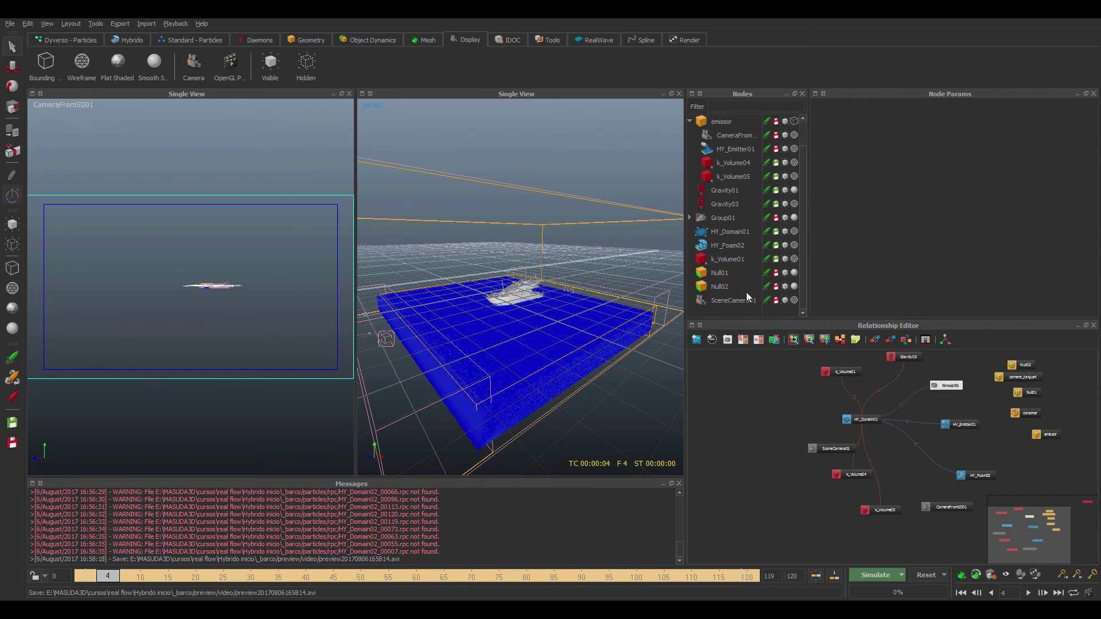
left_click(741, 135)
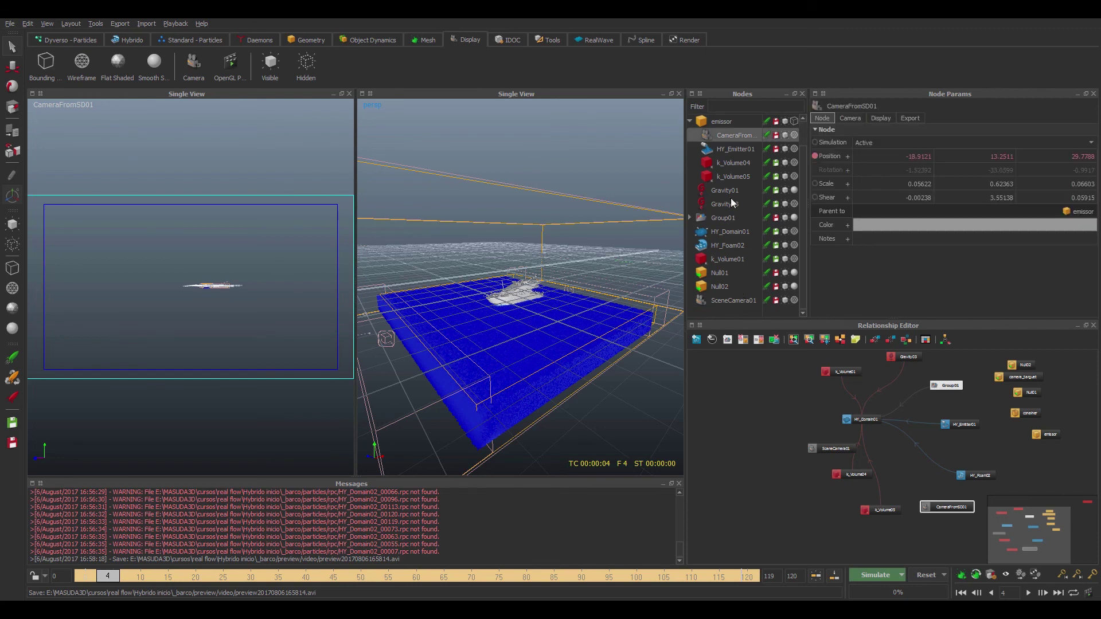
Look through SceneCamera01 in one of the two views and show the perspective view in the other.
left_click(728, 299)
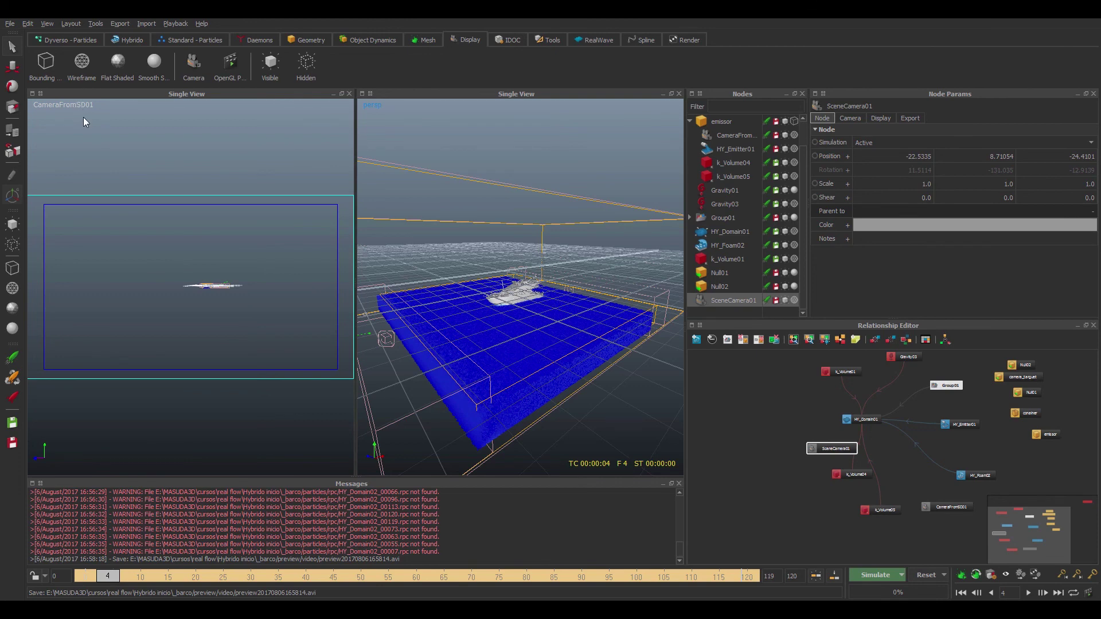
key("c")
key("c")
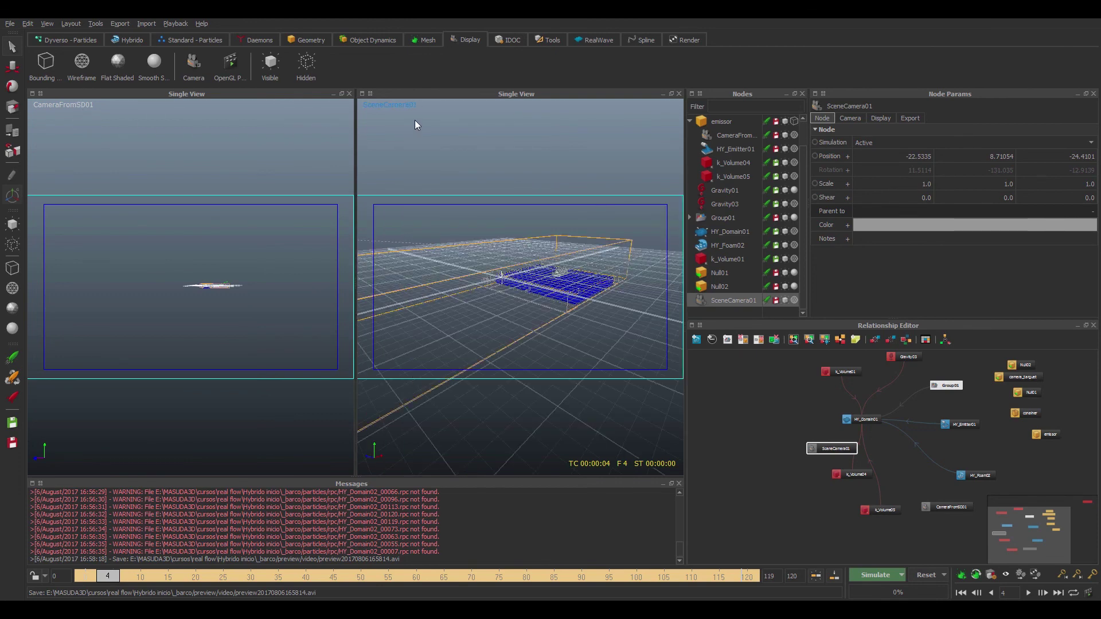
key("c")
left_click(118, 115)
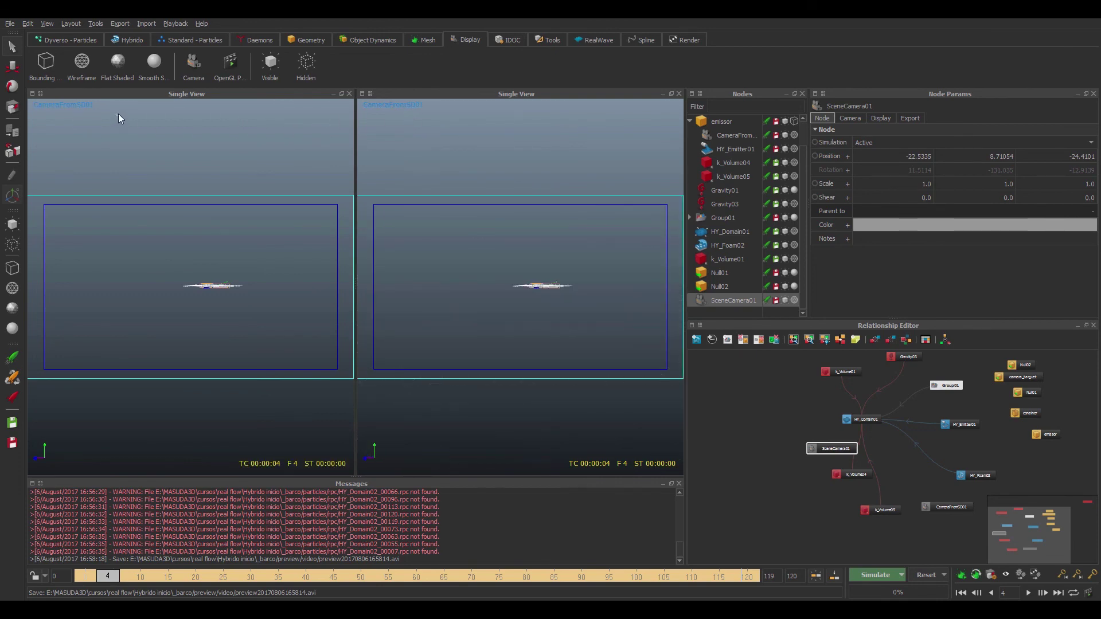
key("c")
left_click(437, 126)
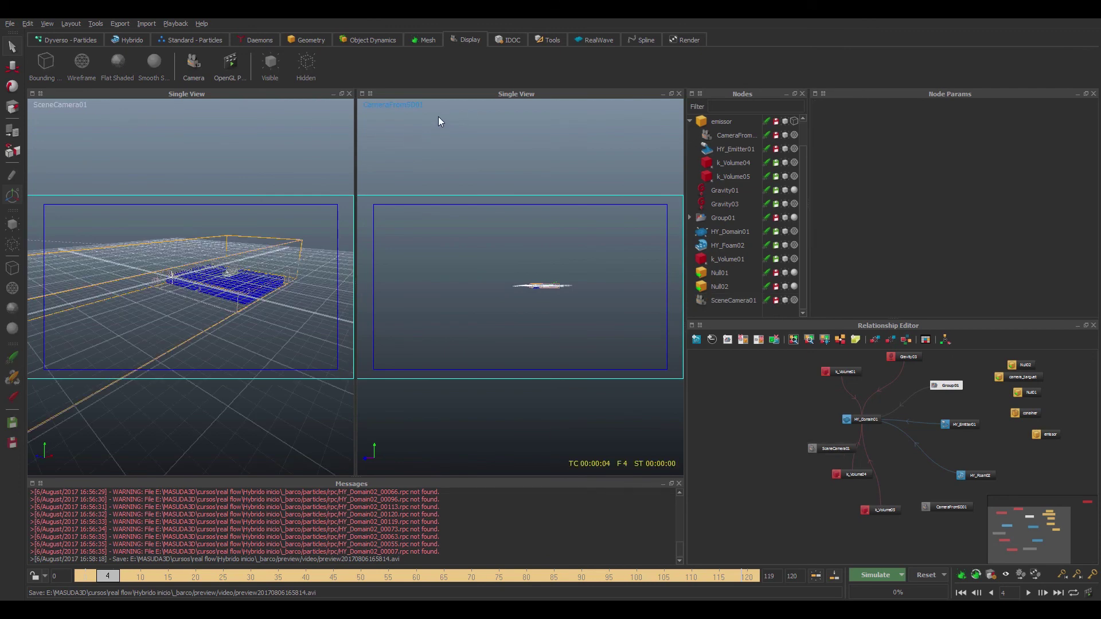
key("c")
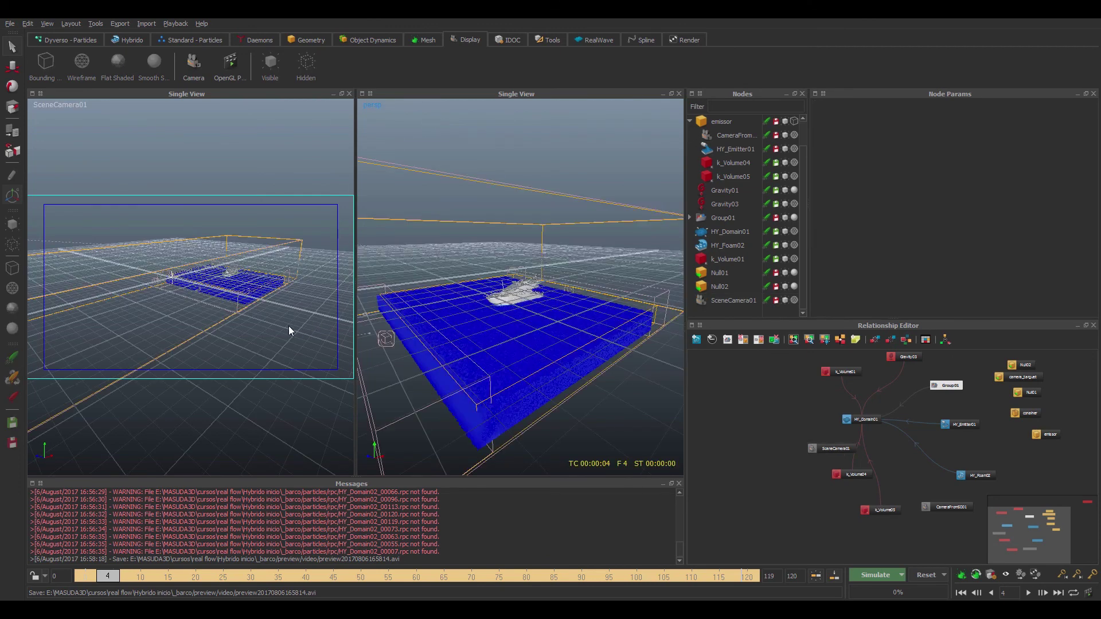
Frame the boat closely from its front through SceneCamera01, fine-tuning the camera's height and viewing angle.
right_click_drag(219, 315, 211, 240, "alt")
left_click_drag(211, 240, 295, 315, "alt")
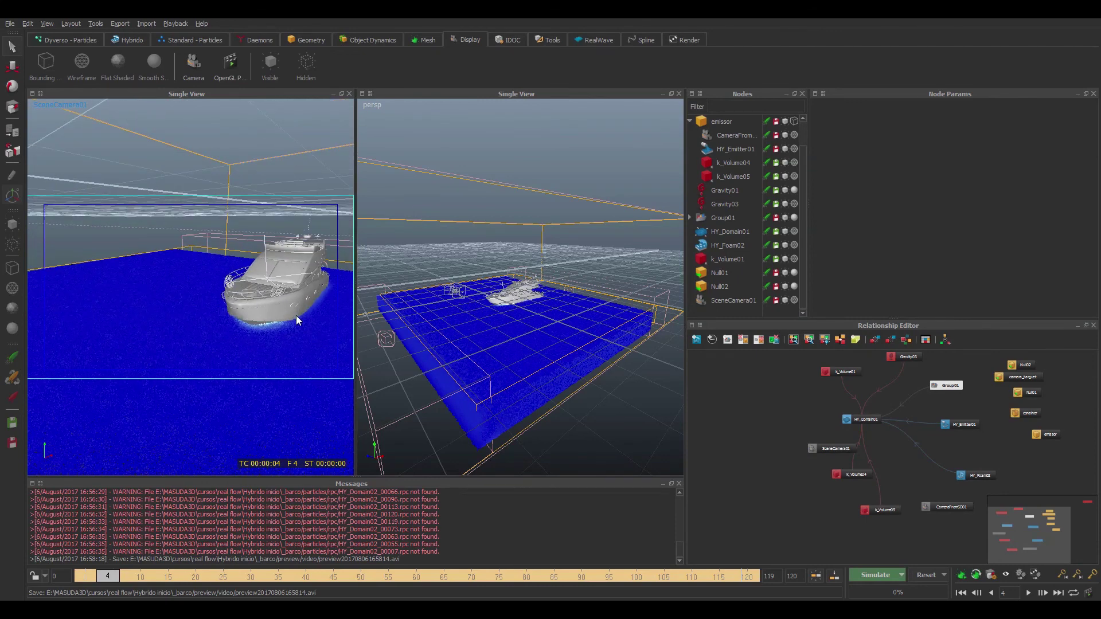
left_click(456, 292)
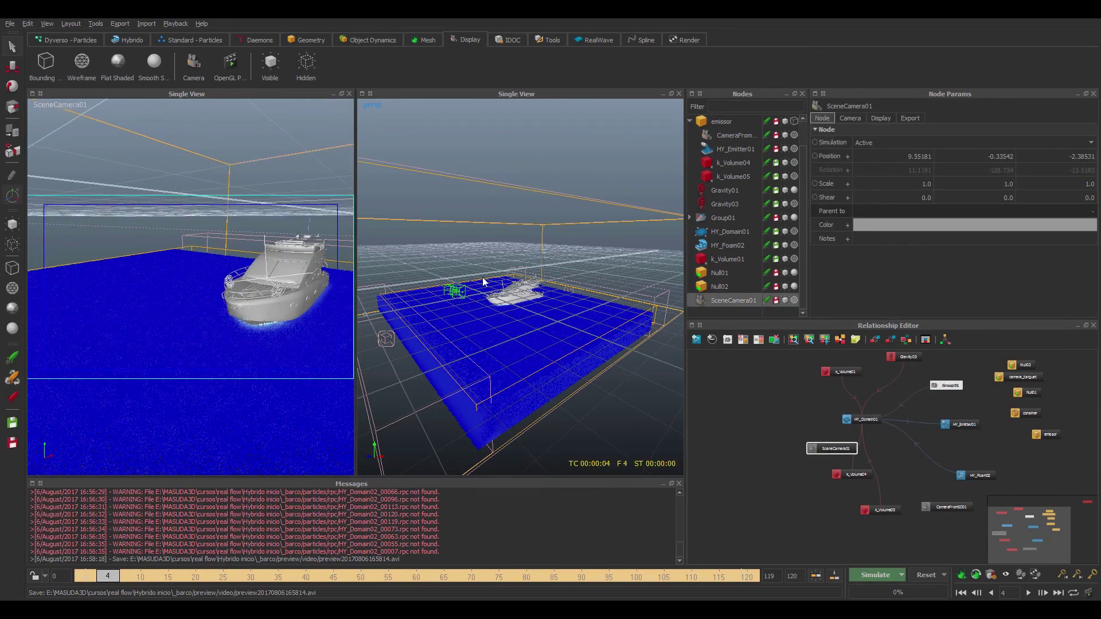
key("w")
left_click_drag(452, 261, 443, 293)
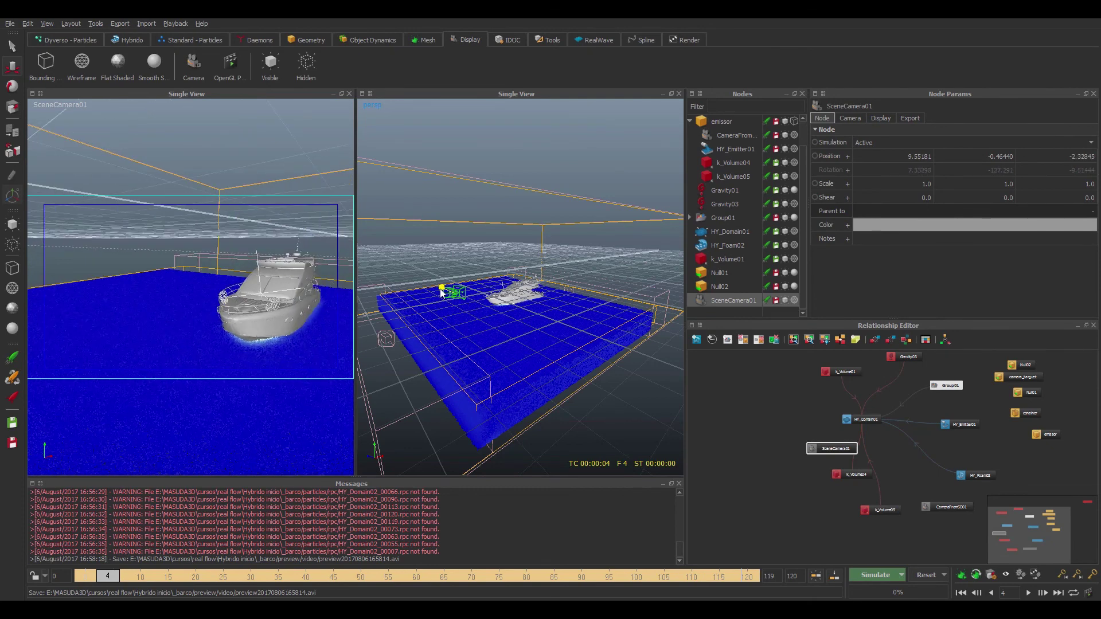
left_click_drag(543, 313, 537, 324, "alt")
left_click_drag(310, 297, 164, 296, "alt")
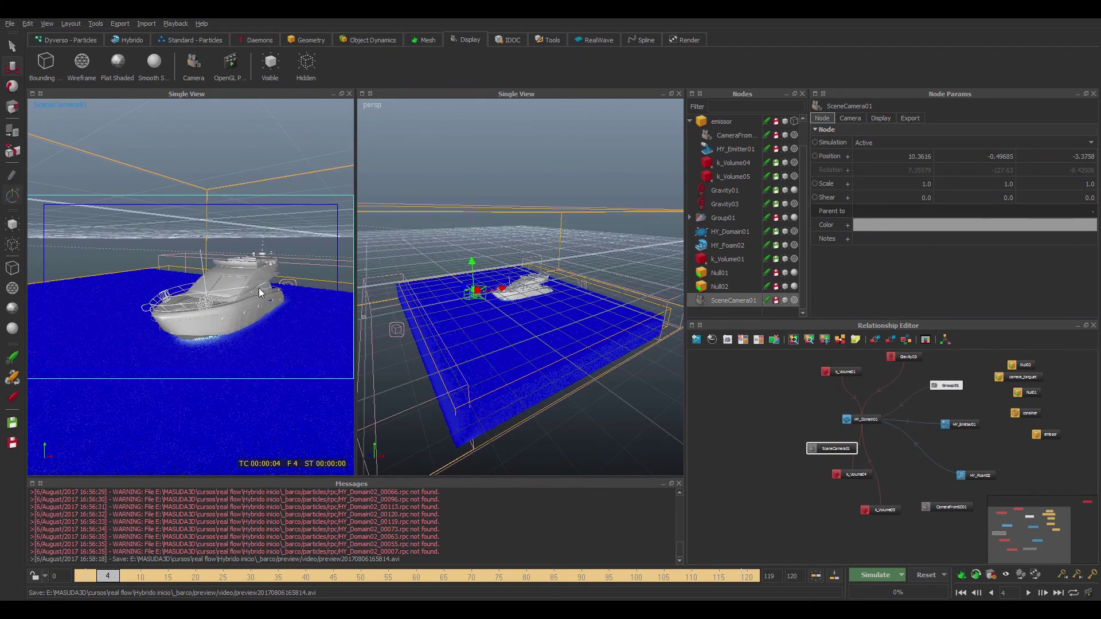
mouse_move(259, 288)
left_mouse_down("alt")
mouse_move(272, 284)
mouse_move(257, 270)
left_mouse_up("alt")
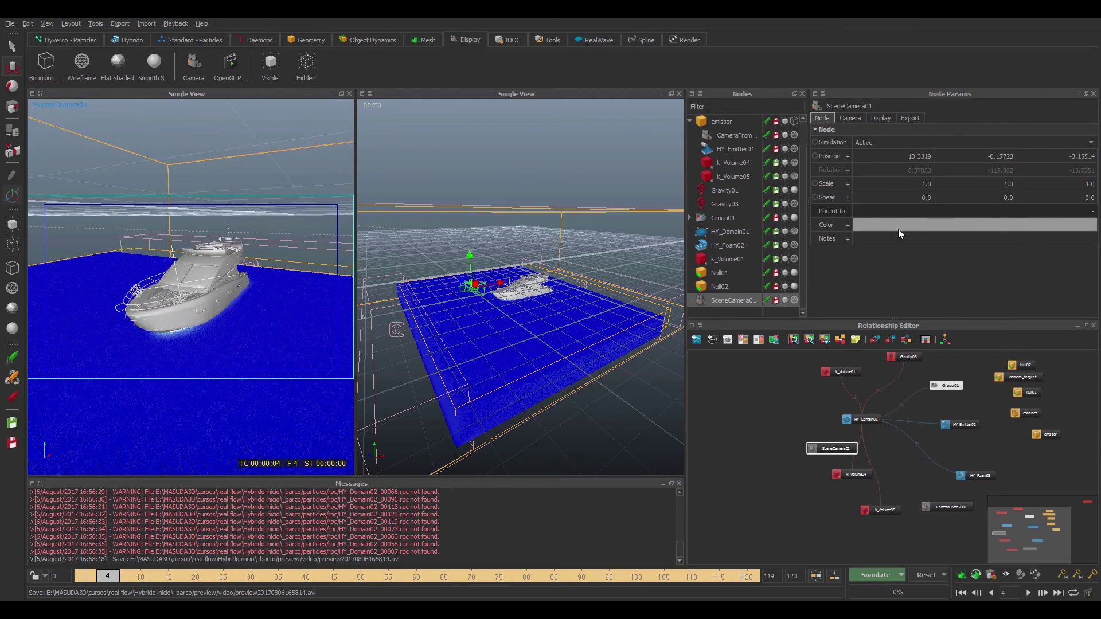
Parent SceneCamera01 to the emissor object.
left_click(909, 211)
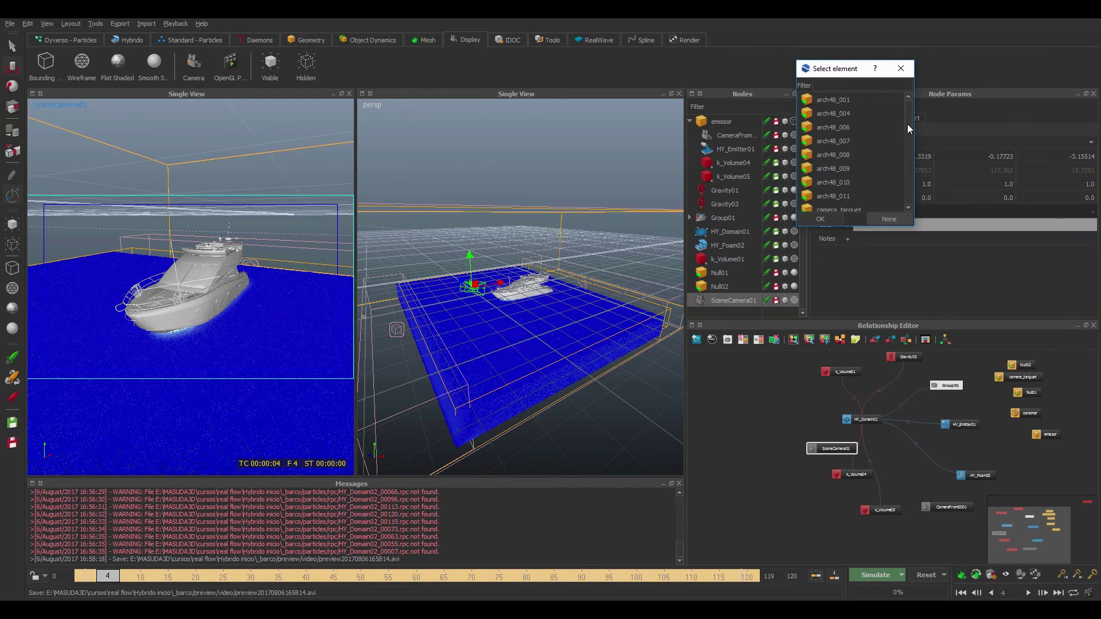
mouse_move(908, 129)
left_mouse_down()
mouse_move(908, 195)
mouse_move(909, 136)
left_mouse_up()
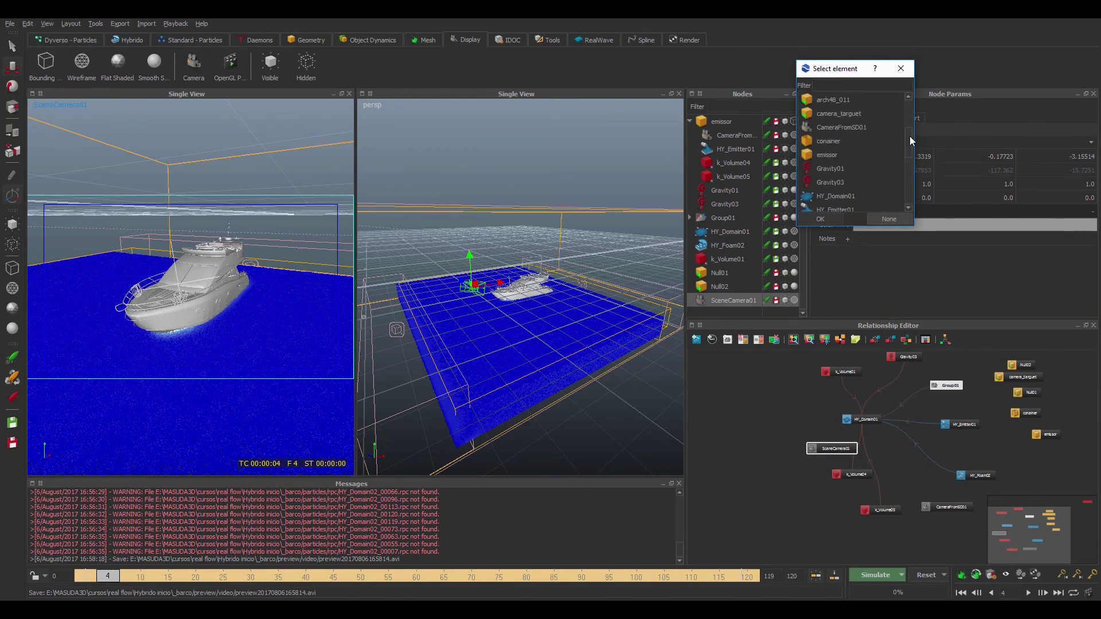
left_click(827, 155)
left_click(825, 219)
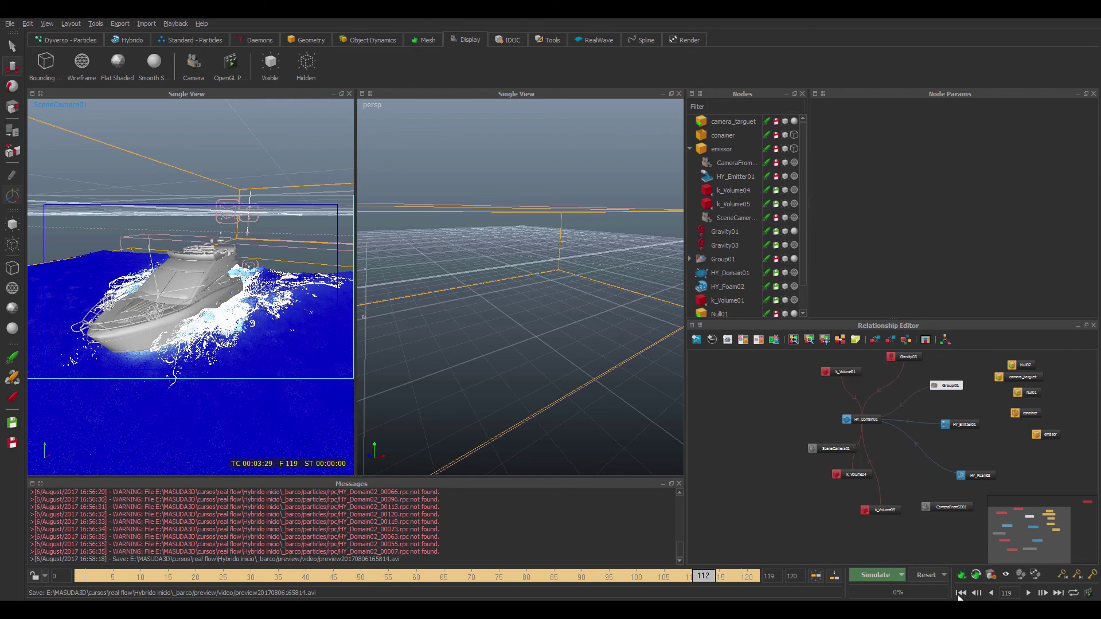
left_click(960, 592)
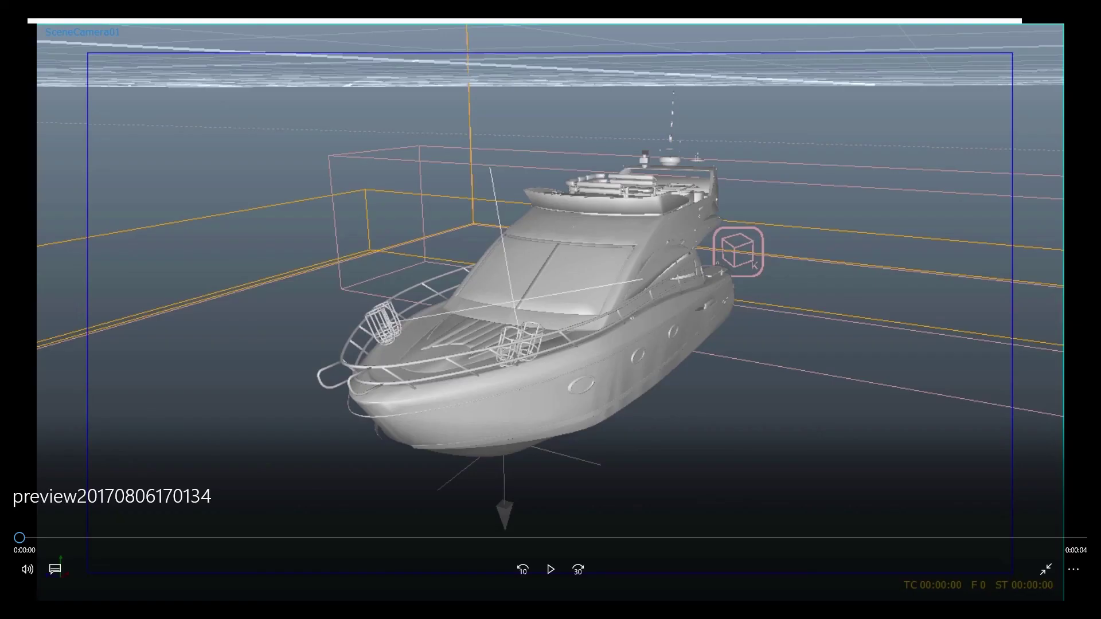
left_click(550, 569)
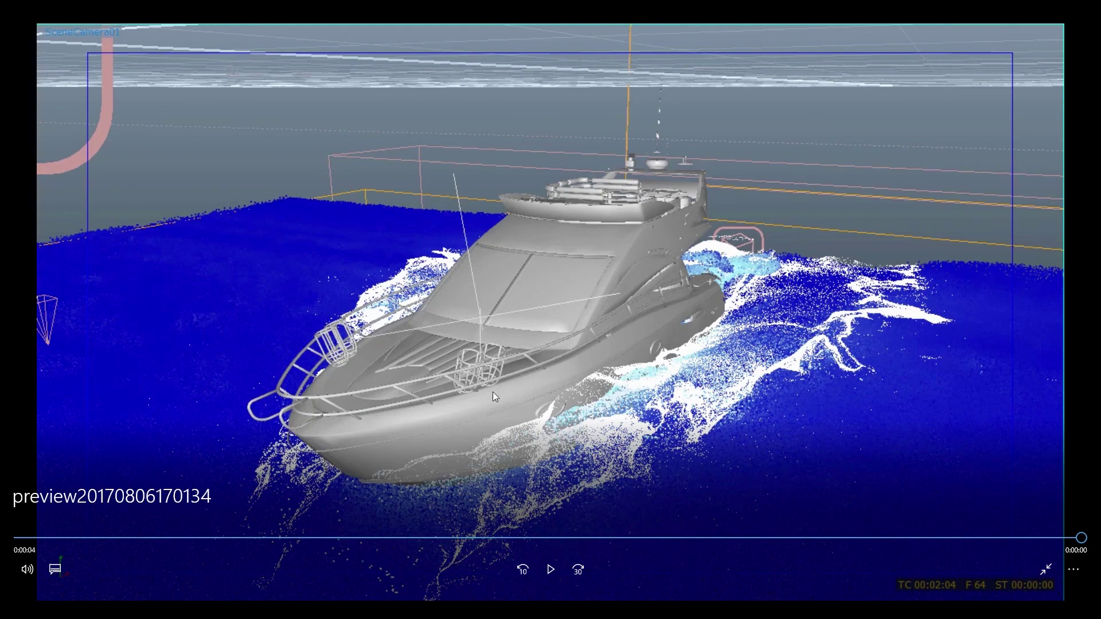
left_click(1087, 19)
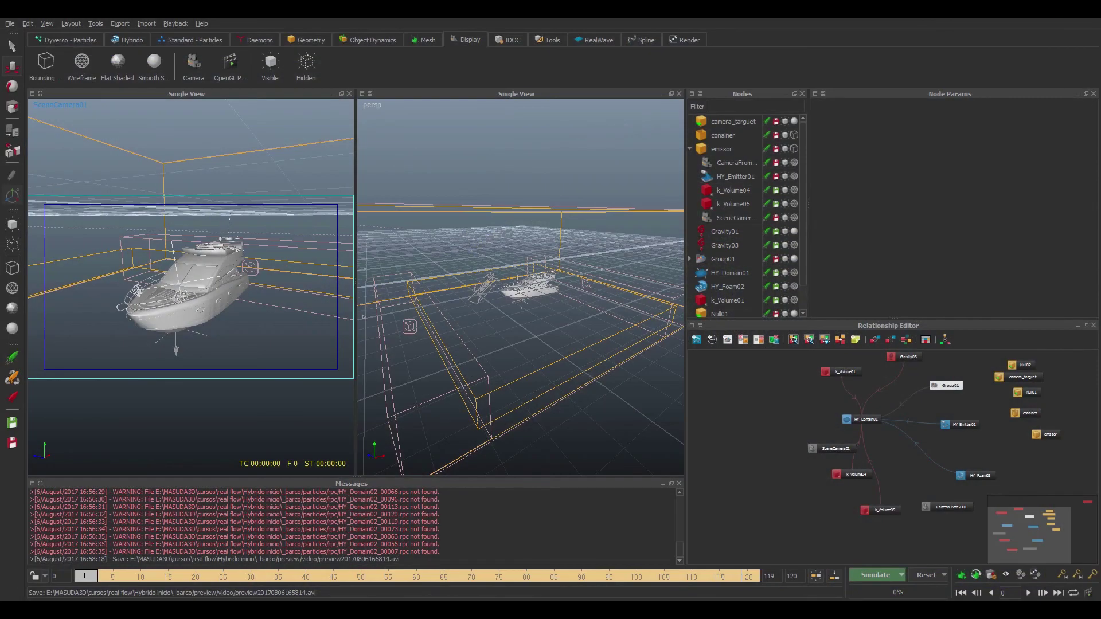
Add a Hybrido VDB mesh to the scene and place its node clear of the others in the Relationship Editor.
left_click(424, 40)
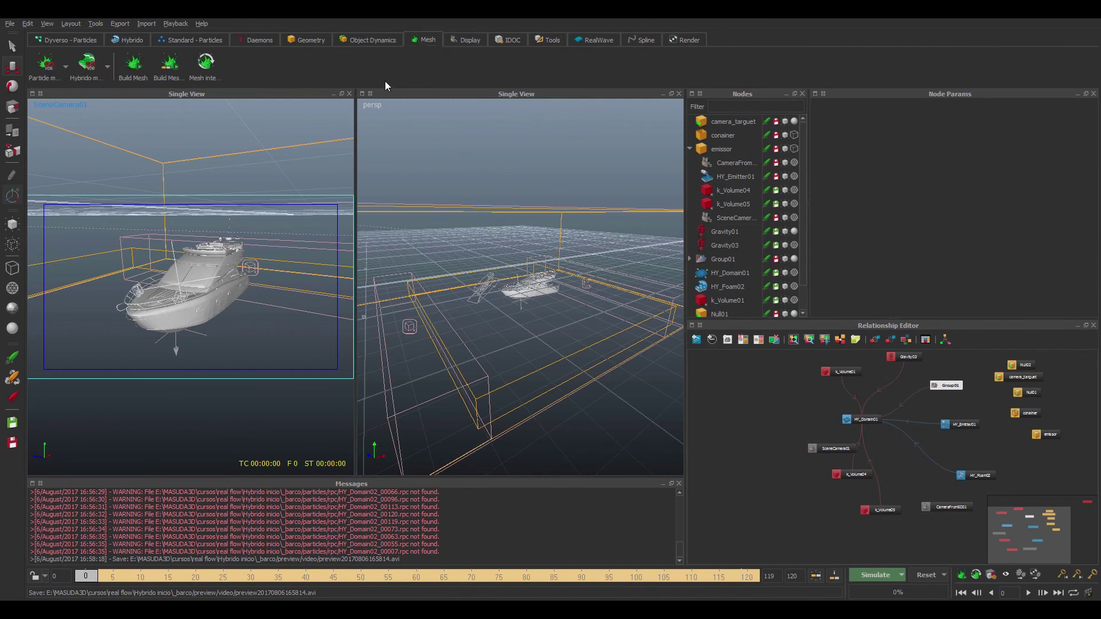
left_click(87, 63)
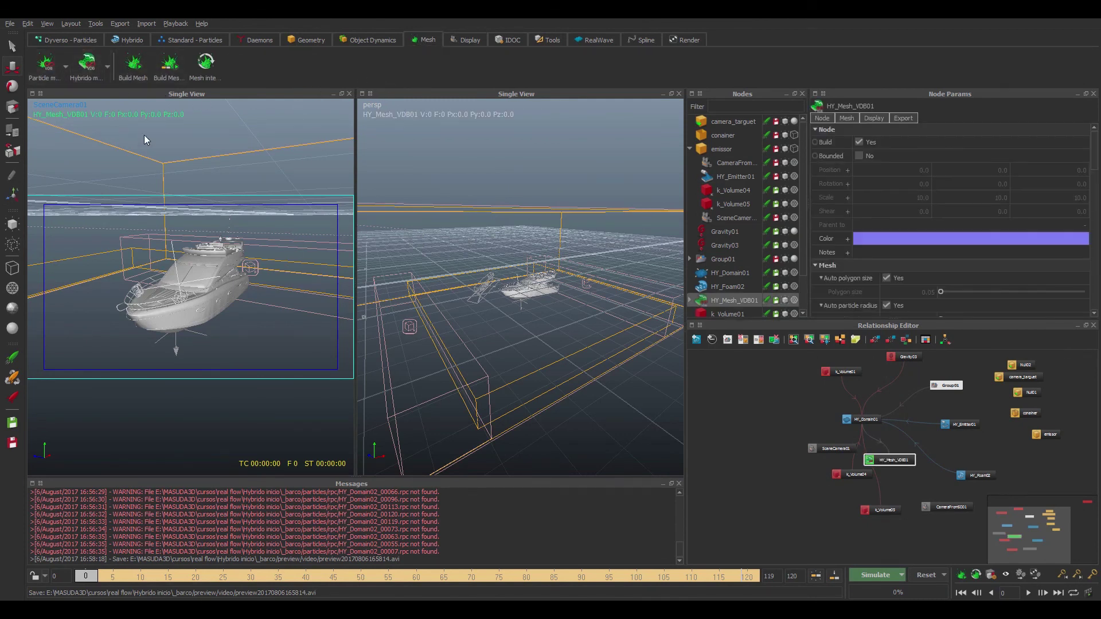
left_click_drag(900, 459, 750, 430)
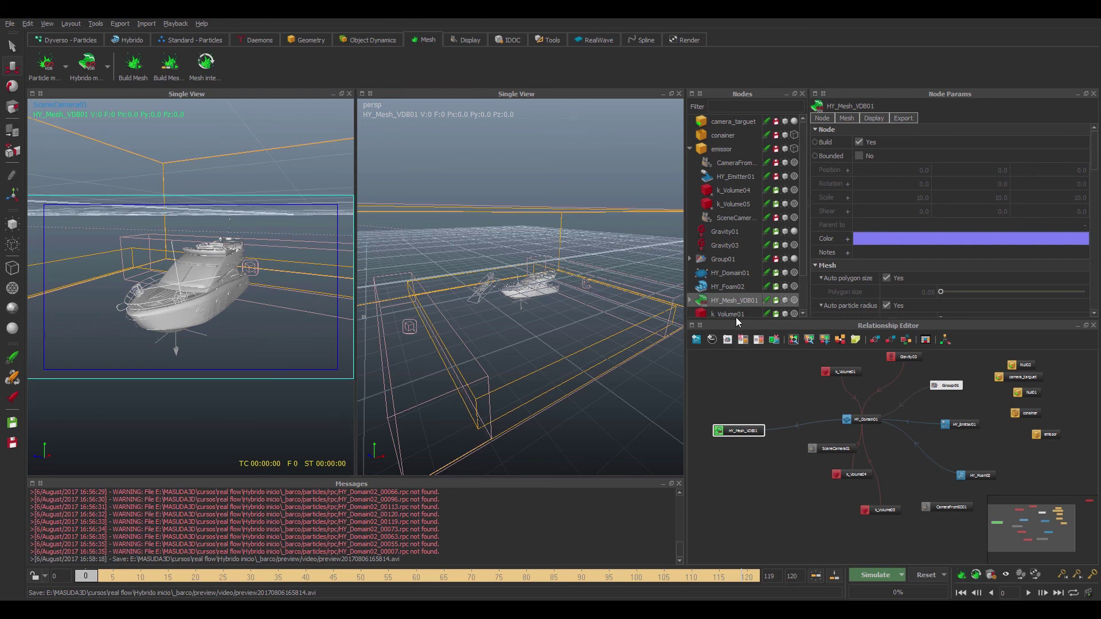
Rename the new mesh node as HY_Mesh_VDB02.
right_click(755, 302)
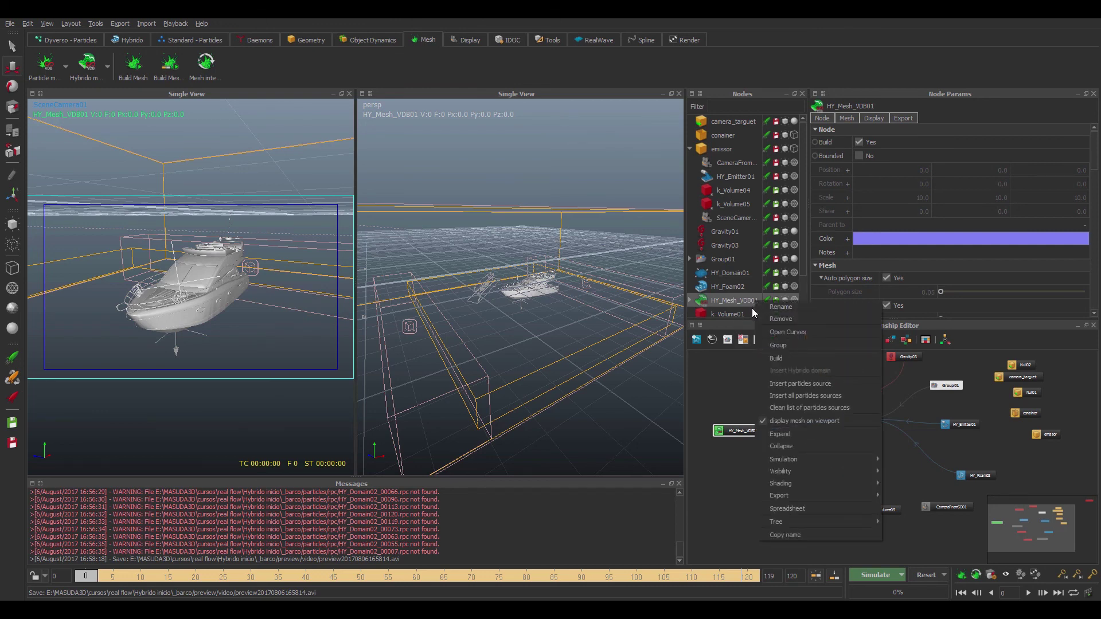
left_click(782, 307)
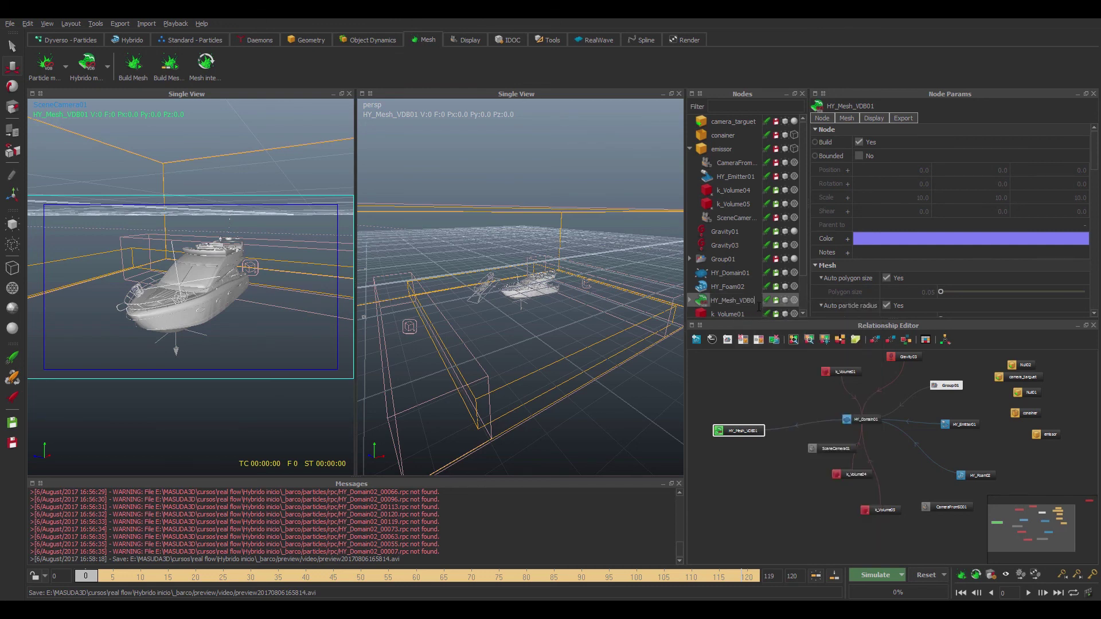
type("2")
key("Return")
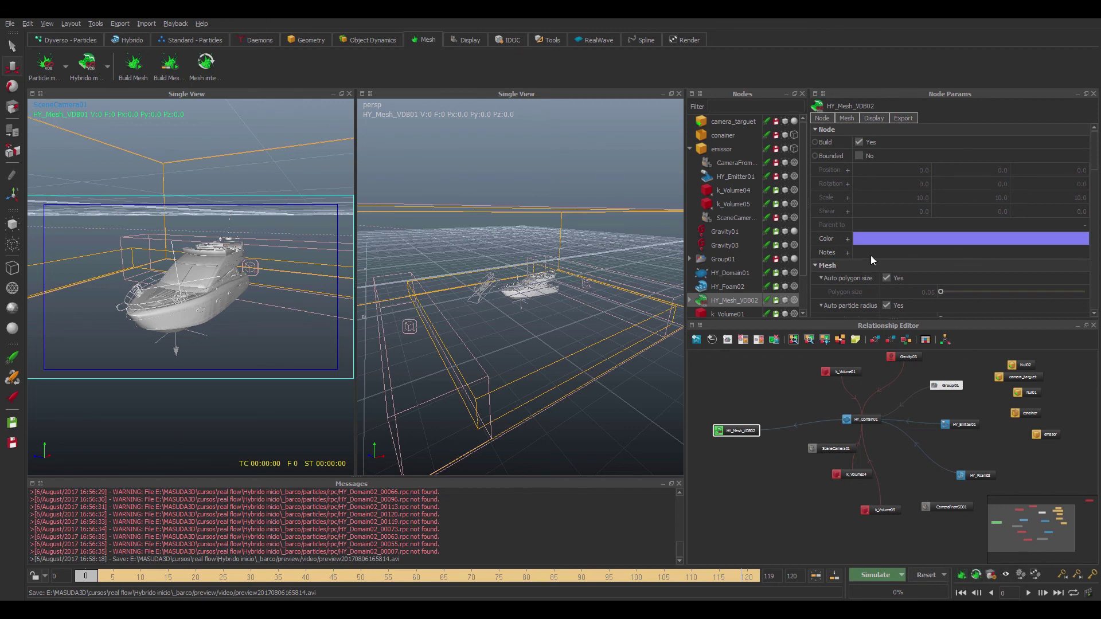
Turn off the mesh's automatic polygon size and set the polygon size to 0.03.
left_click(846, 119)
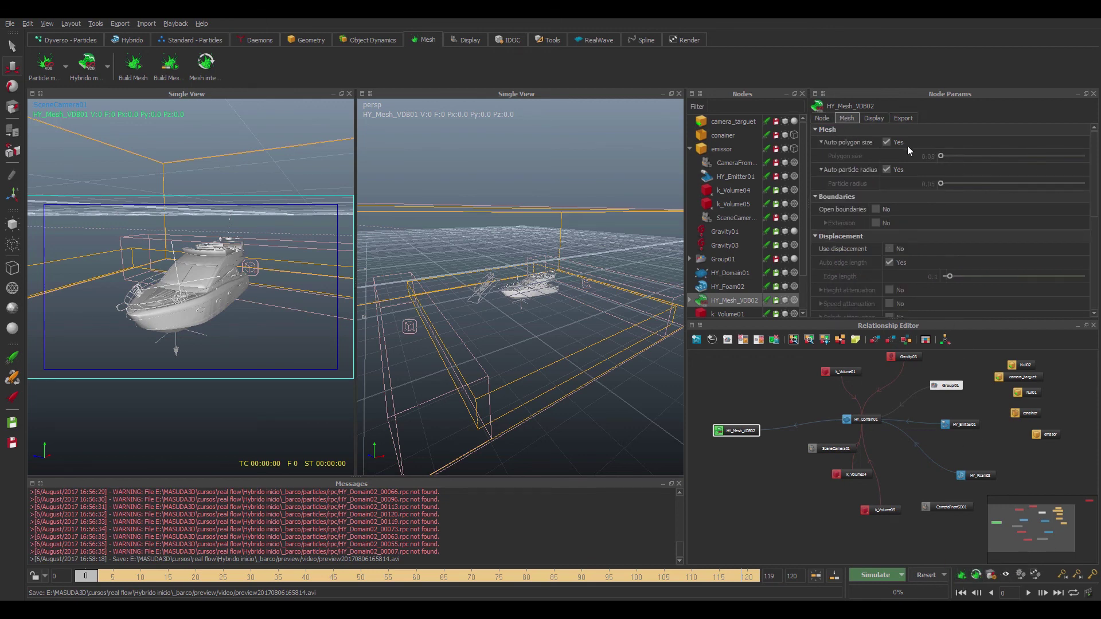
left_click(886, 141)
double_click(935, 155)
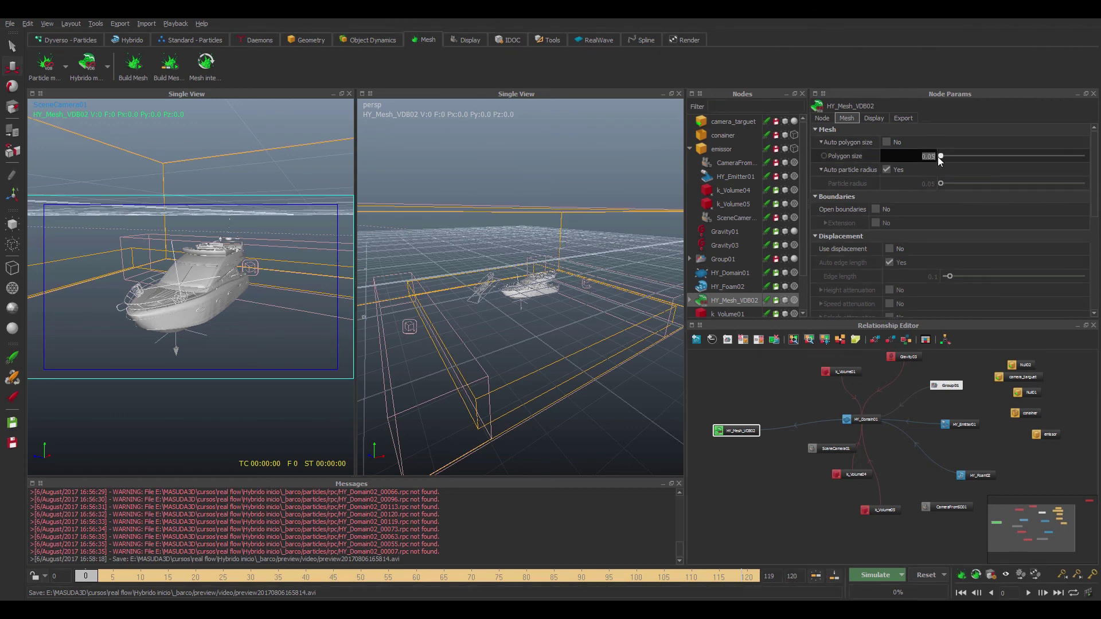
key("Return")
type("3")
key("Return")
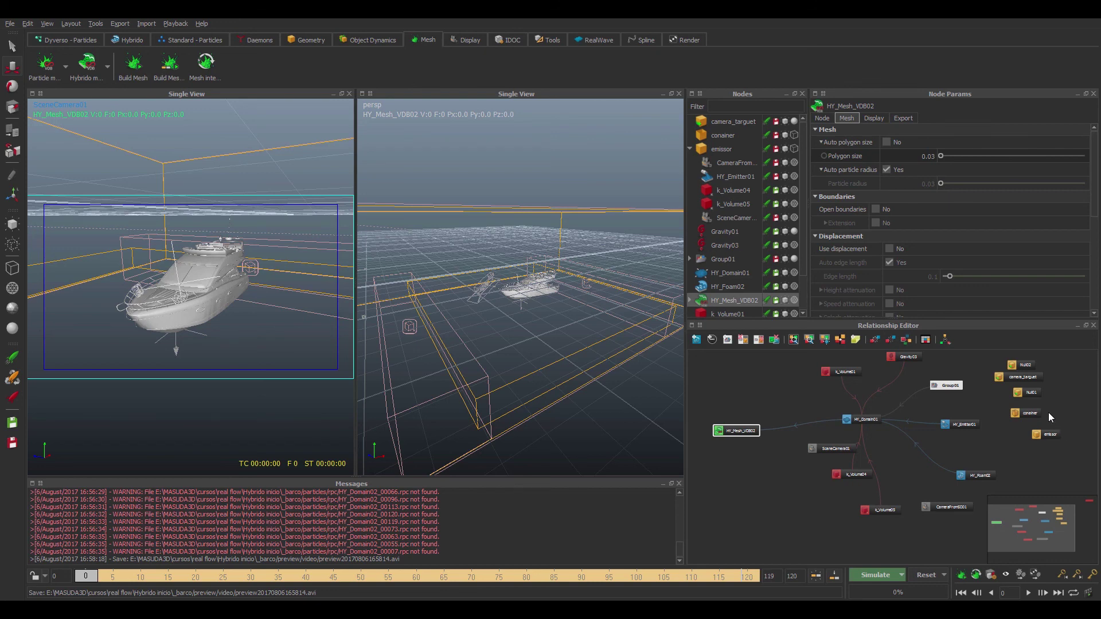
Turn off the mesh's automatic particle radius, set the particle radius to 0.045 and read the parameter's help text.
left_click(886, 169)
double_click(931, 184)
left_click(929, 184)
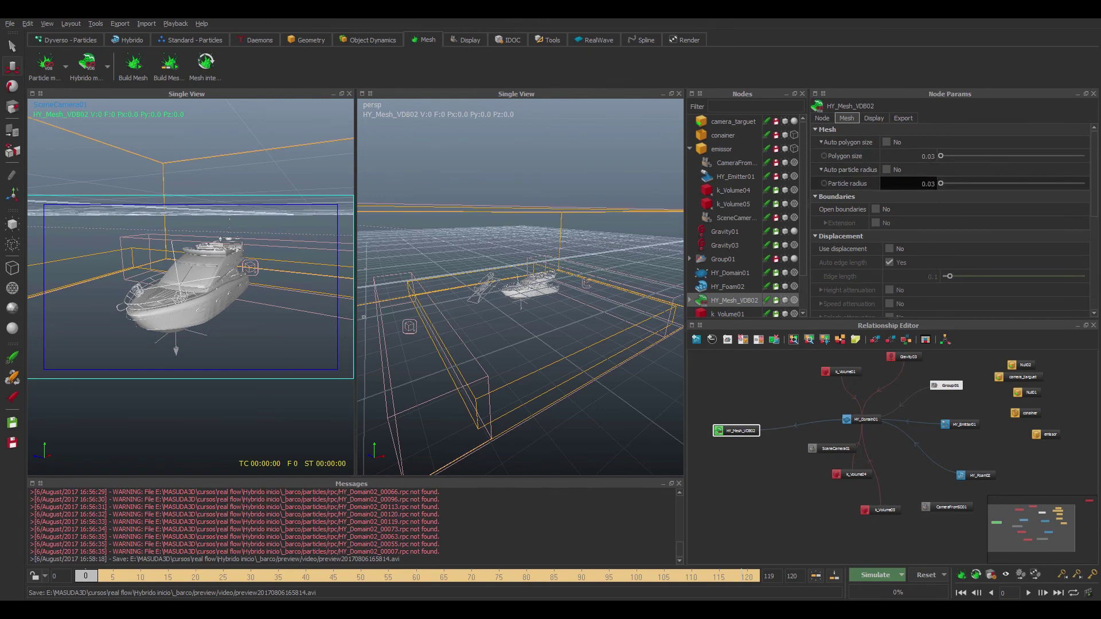
type("45")
key("Return")
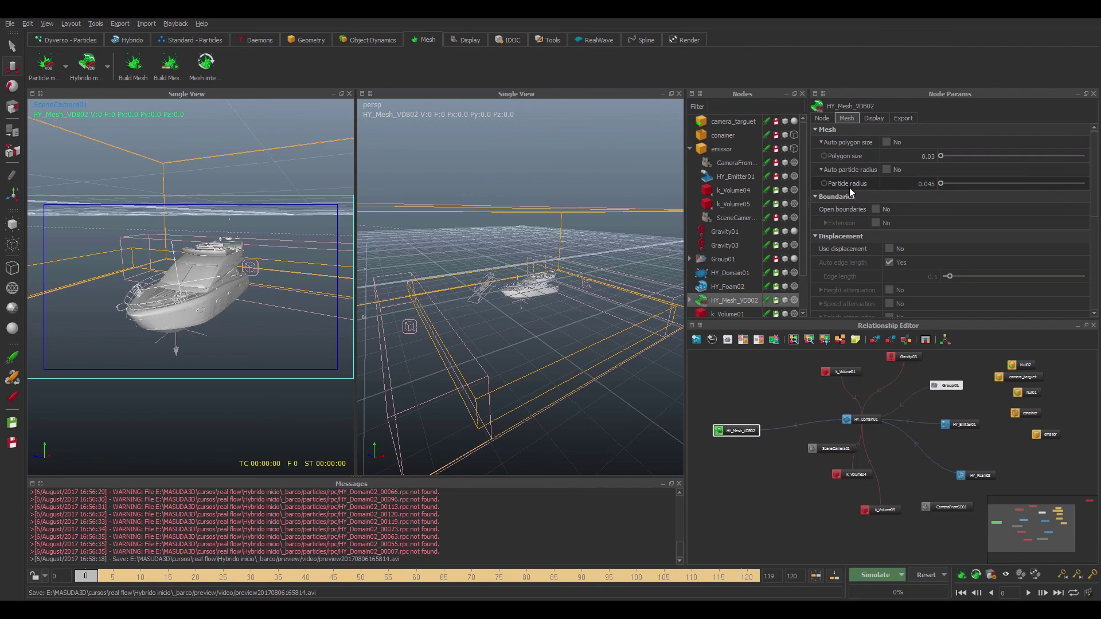
mouse_move(854, 189)
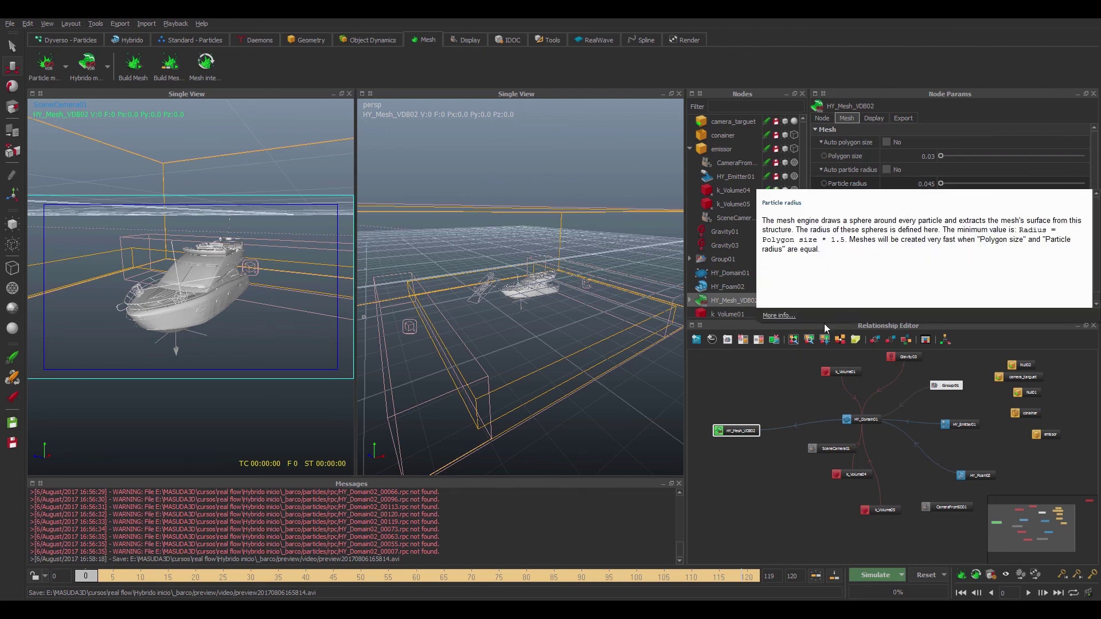
left_click(762, 373)
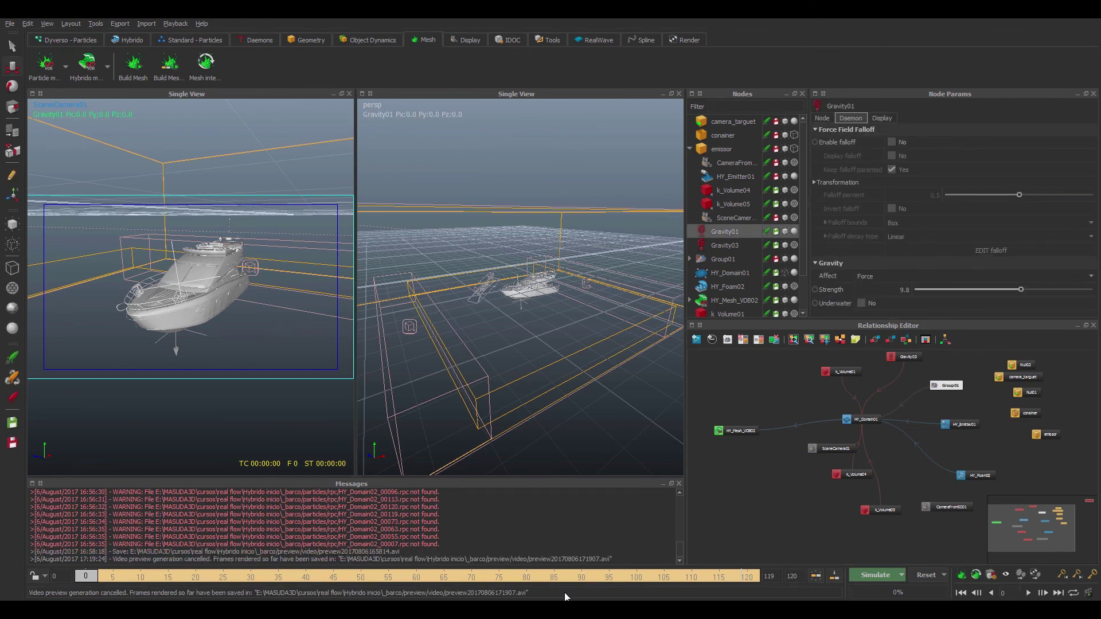
left_click(140, 578)
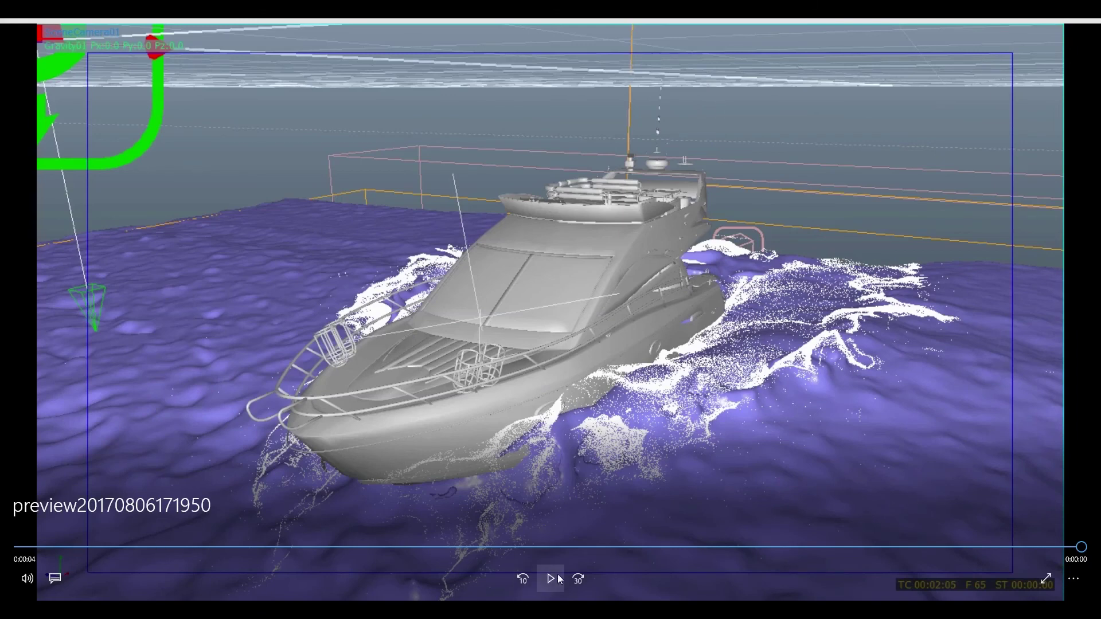
left_click(550, 579)
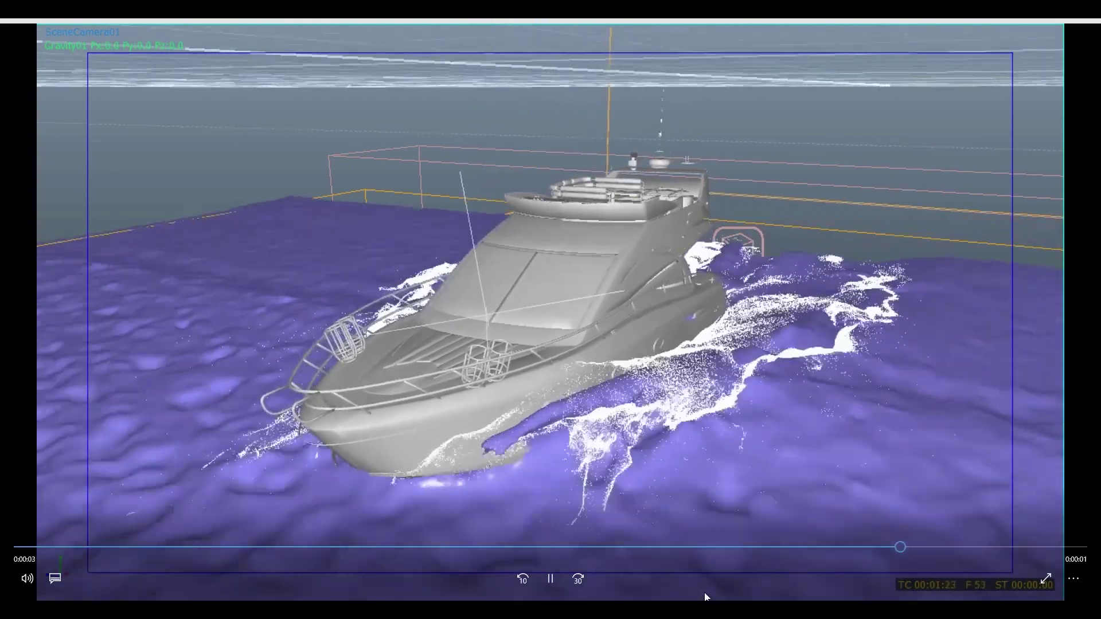
left_click(553, 579)
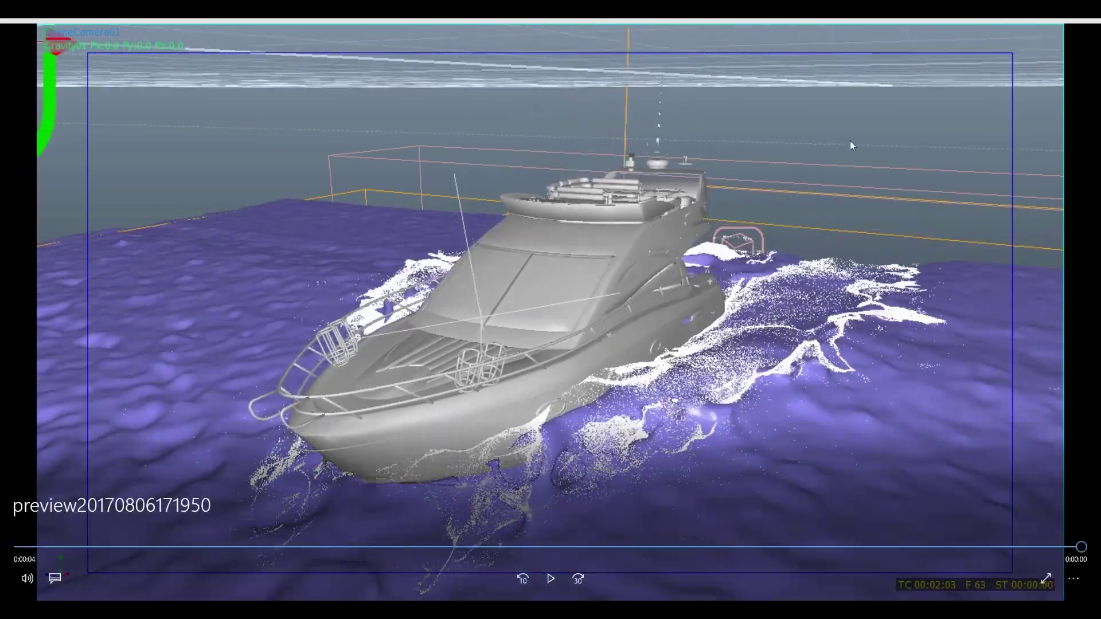
Back in RealFlow, maximize the scene camera view and assign the water_ocean Maxwell material to the HY_Mesh_VDB02 water mesh.
left_click(1066, 23)
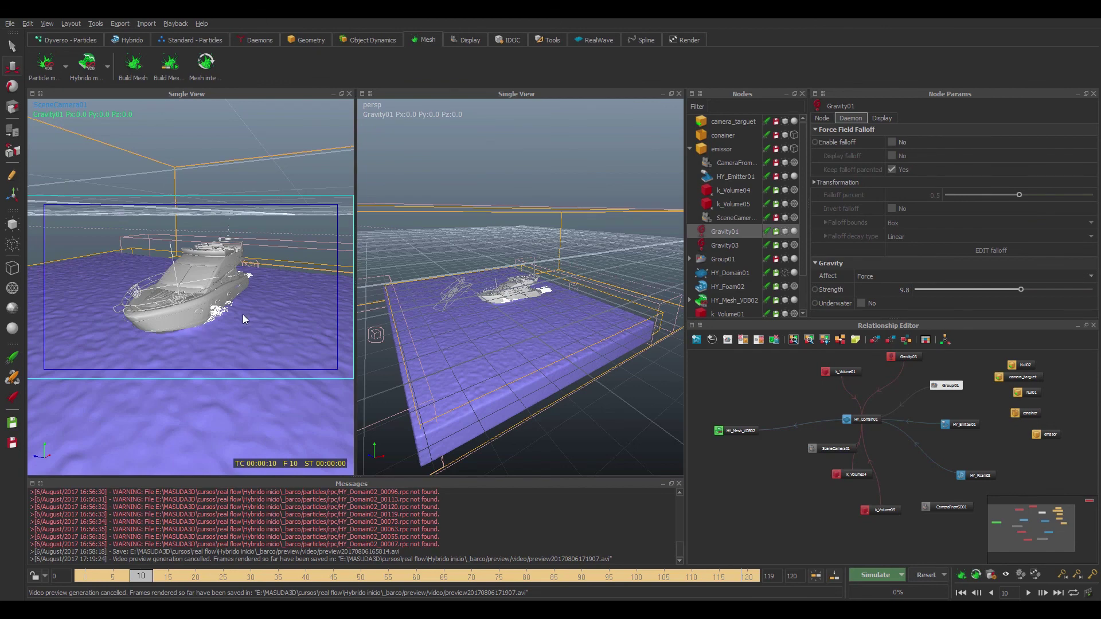
left_click(679, 93)
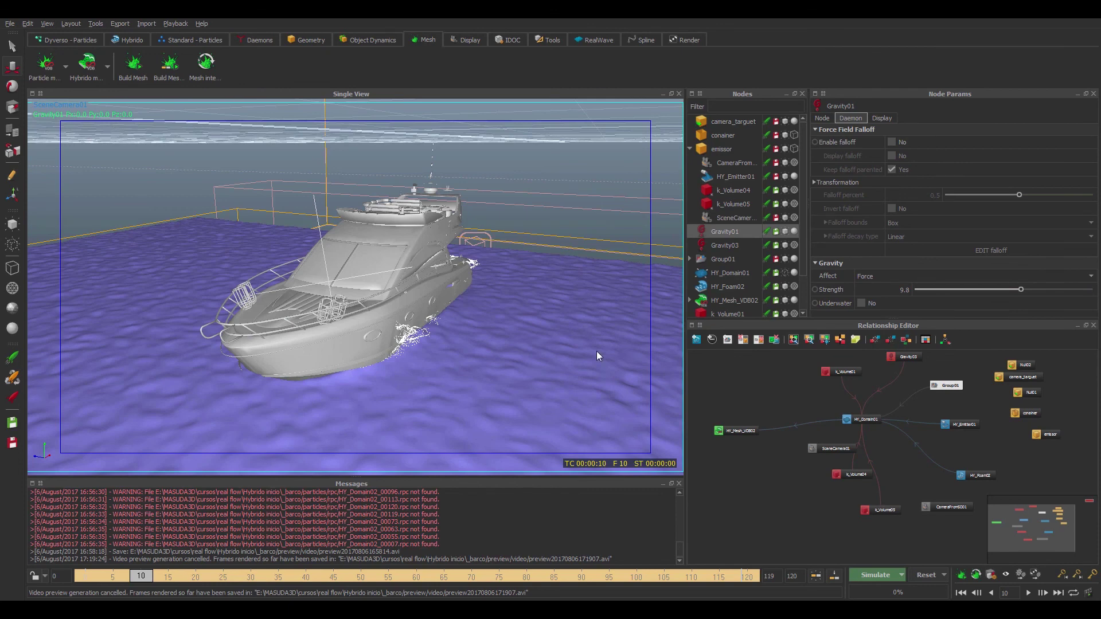
left_click(565, 379)
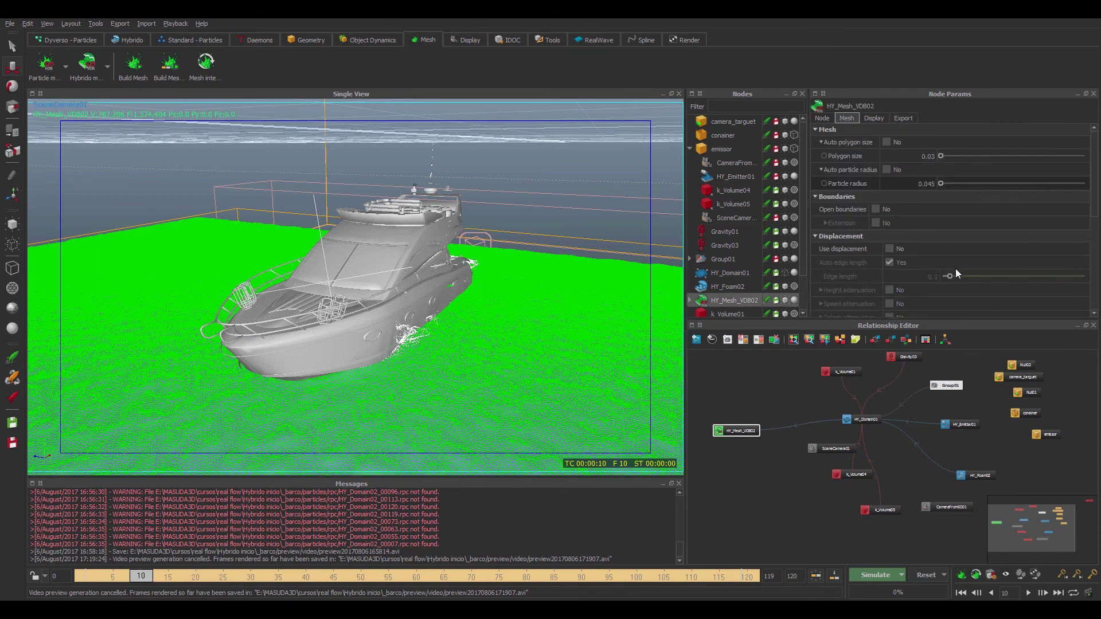
left_click(875, 119)
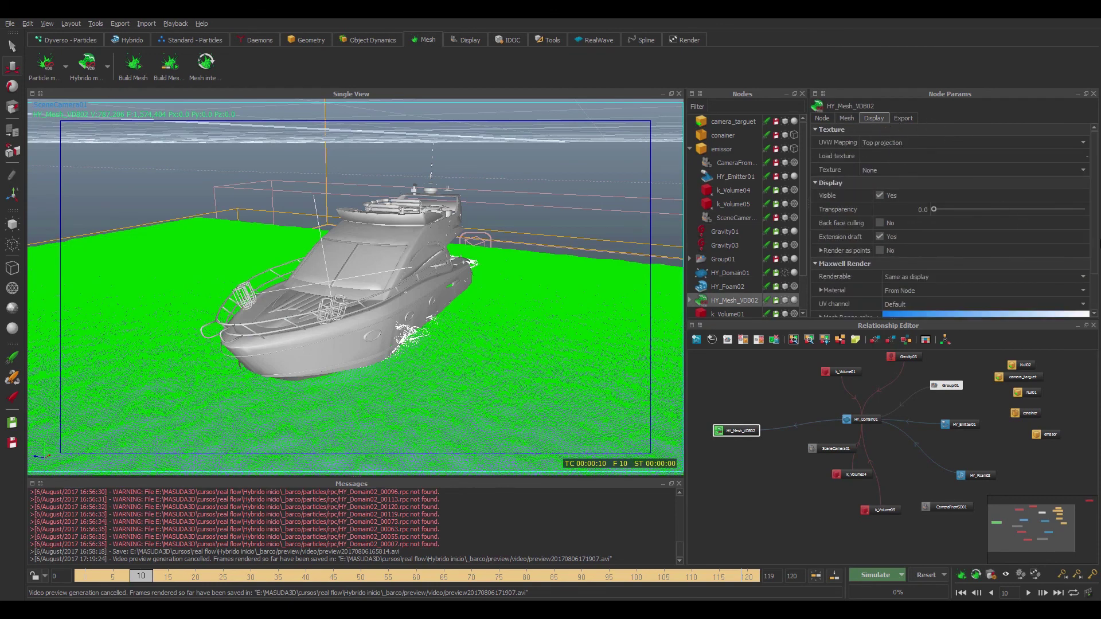
scroll(1089, 244, "down", 1)
left_click(1083, 244)
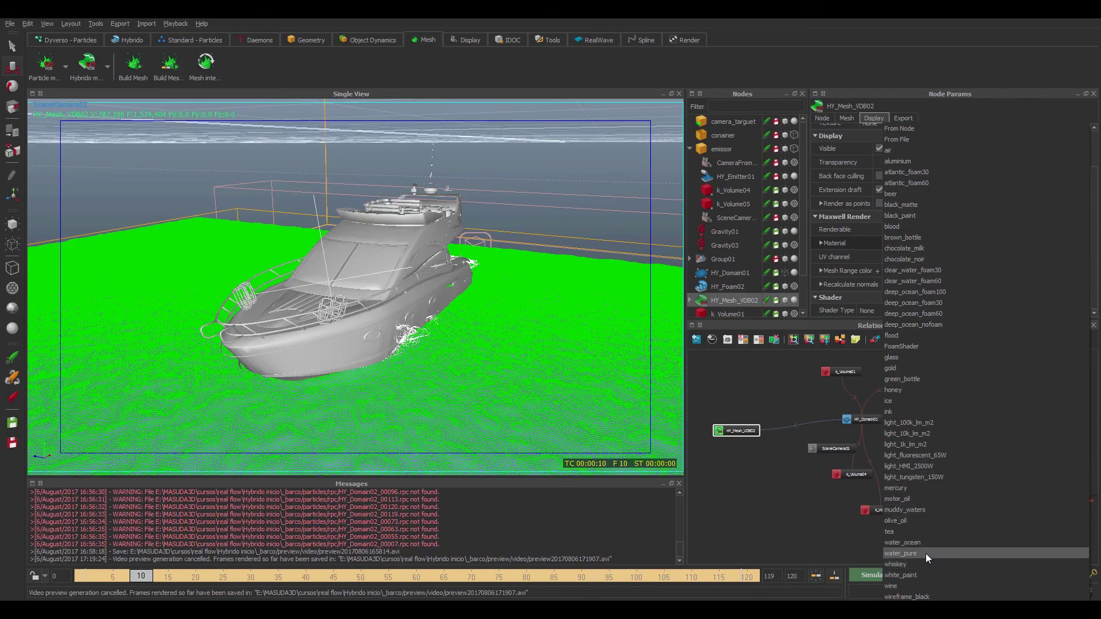
left_click(916, 542)
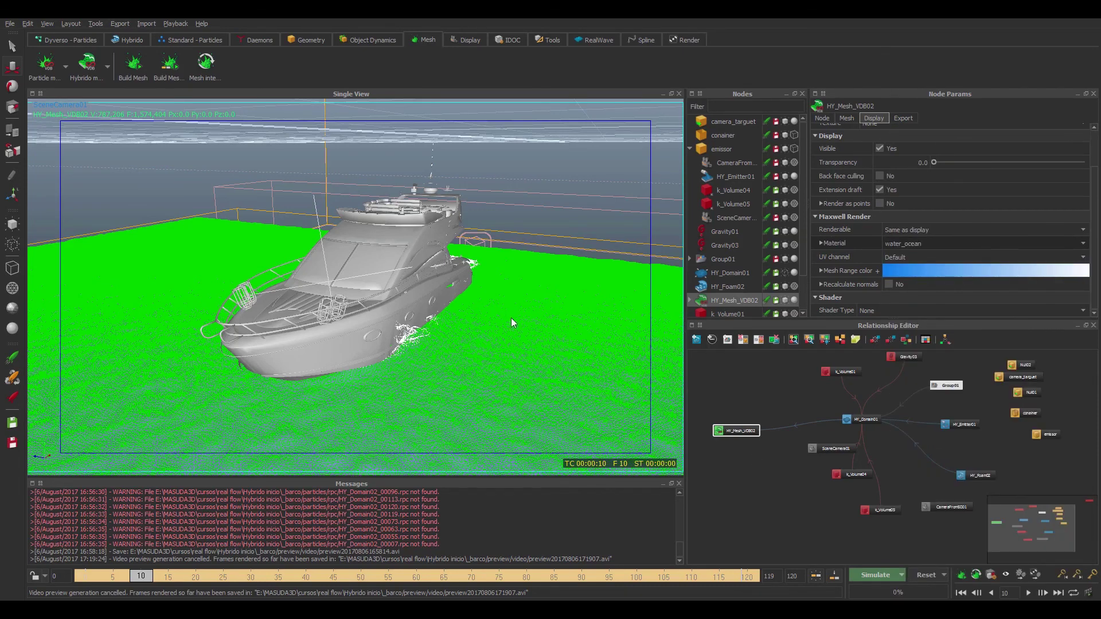
Assign the FoamShader Maxwell material to the HY_Foam02 foam particles.
left_click(730, 288)
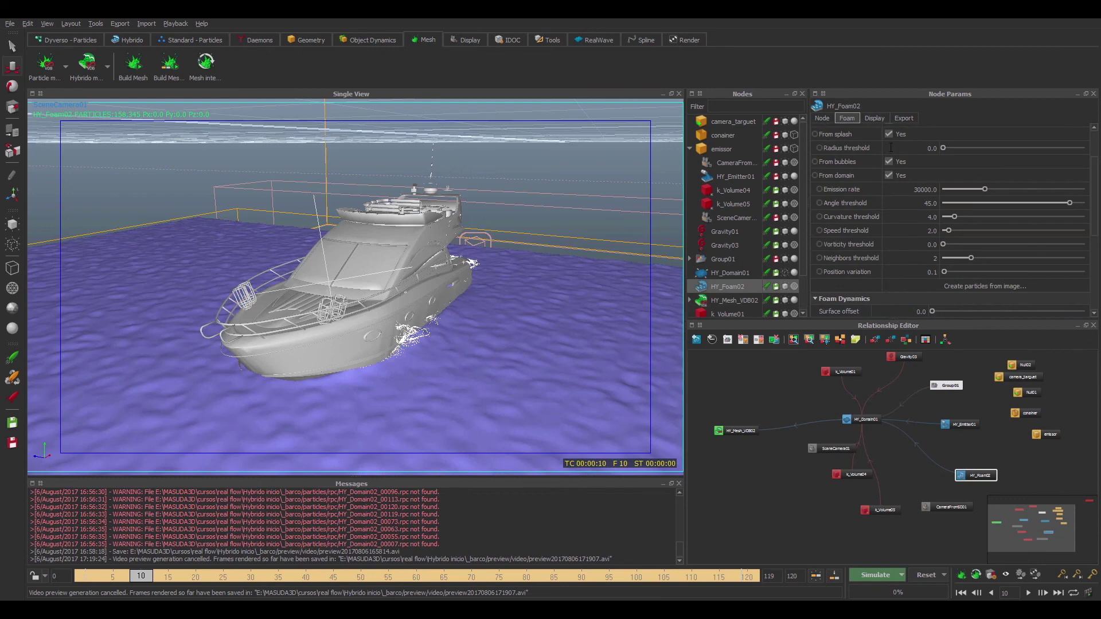
left_click(873, 118)
scroll(1095, 208, "down", 1)
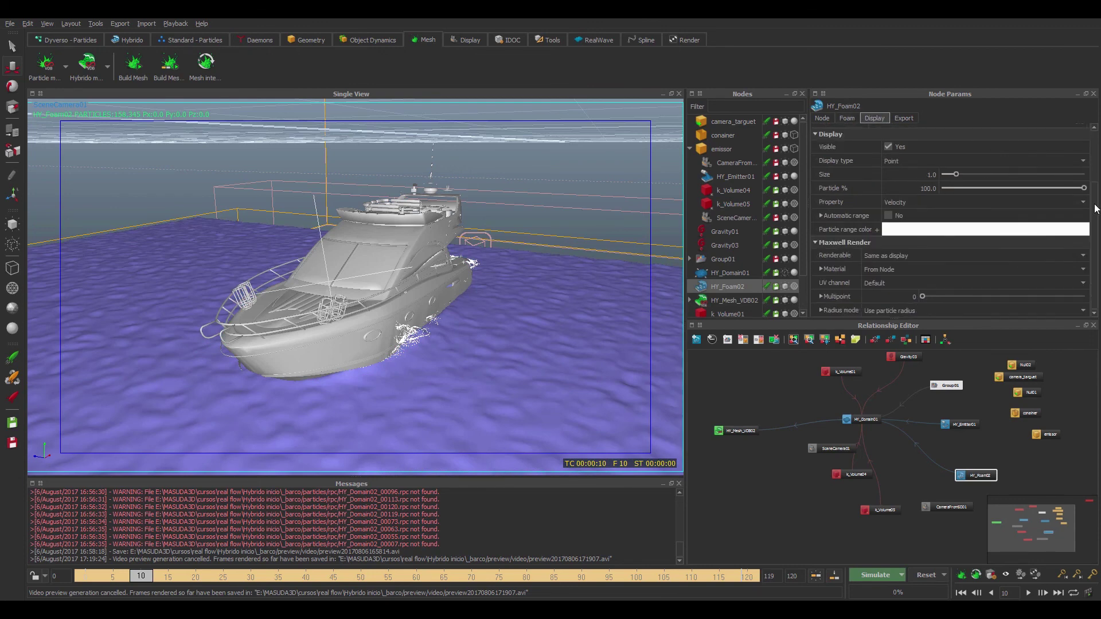
left_click(1066, 269)
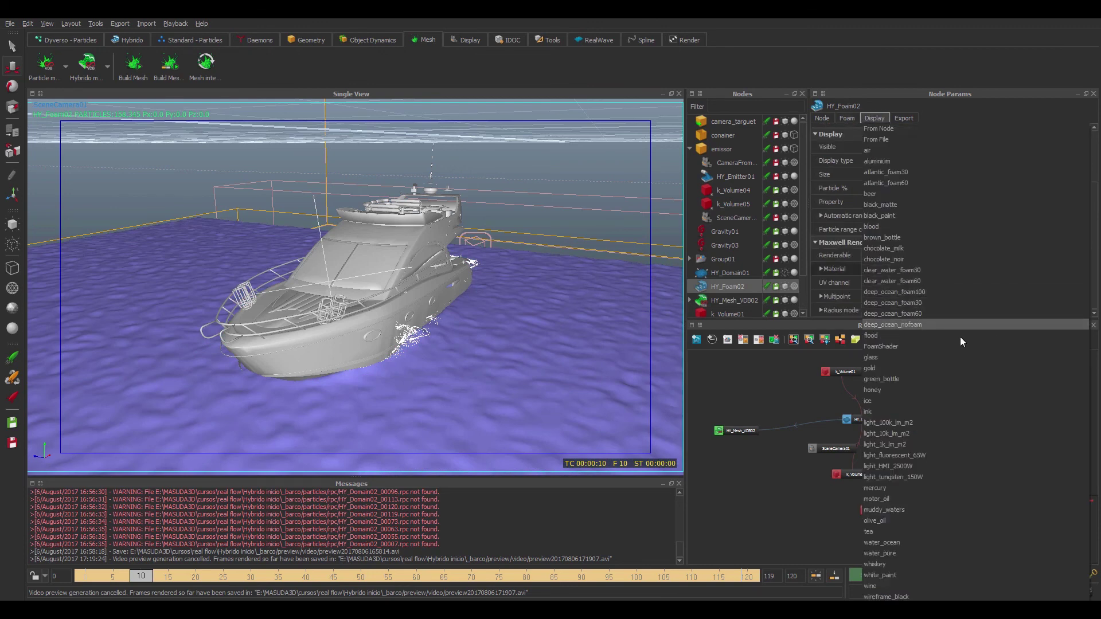
left_click(873, 347)
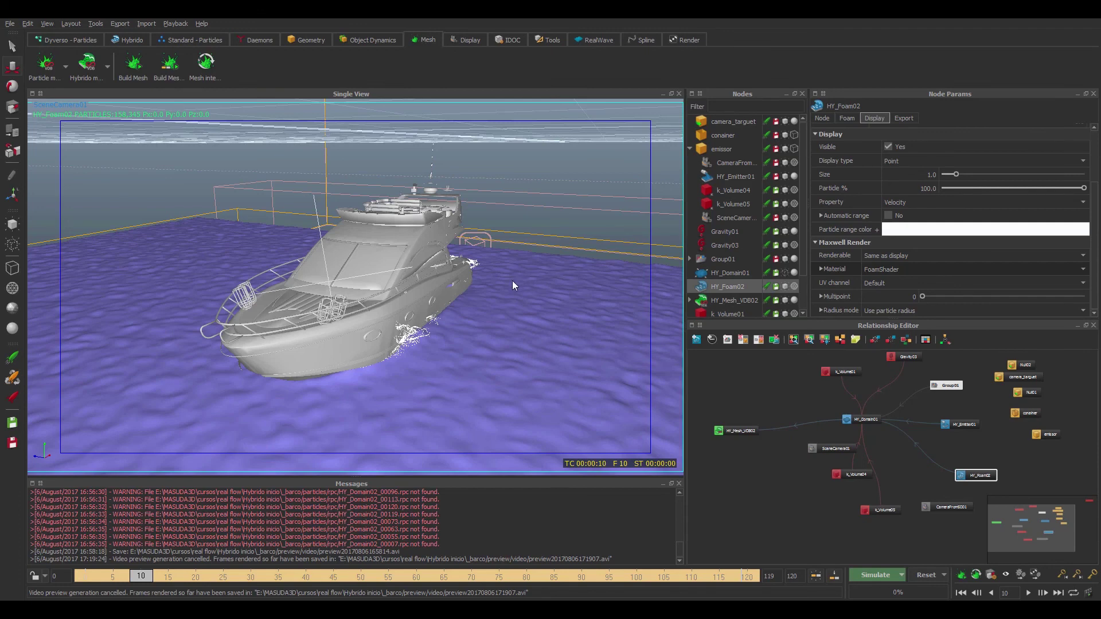
Assign the white_paint Maxwell material to the boat's main body, polymsh.
left_click(350, 352)
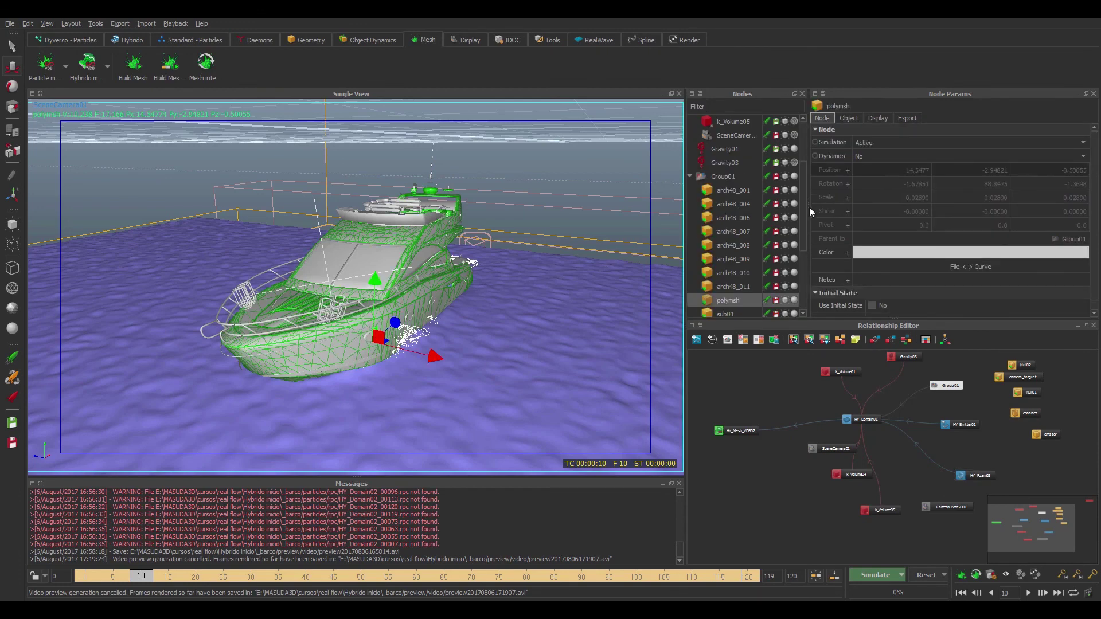
left_click(876, 119)
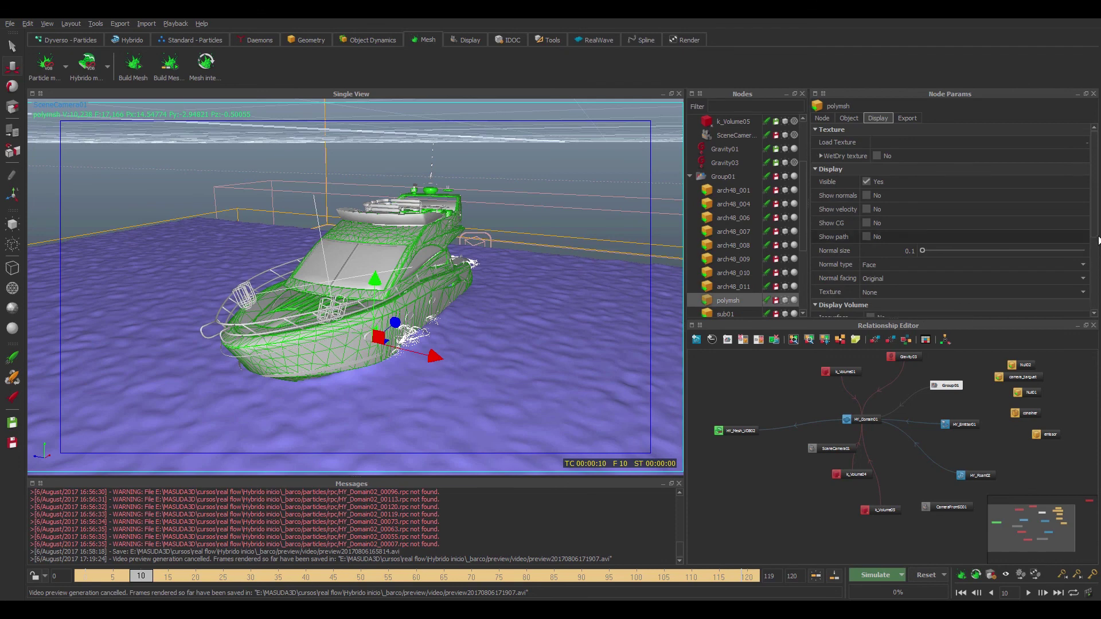
scroll(1092, 245, "down", 3)
left_click(944, 294)
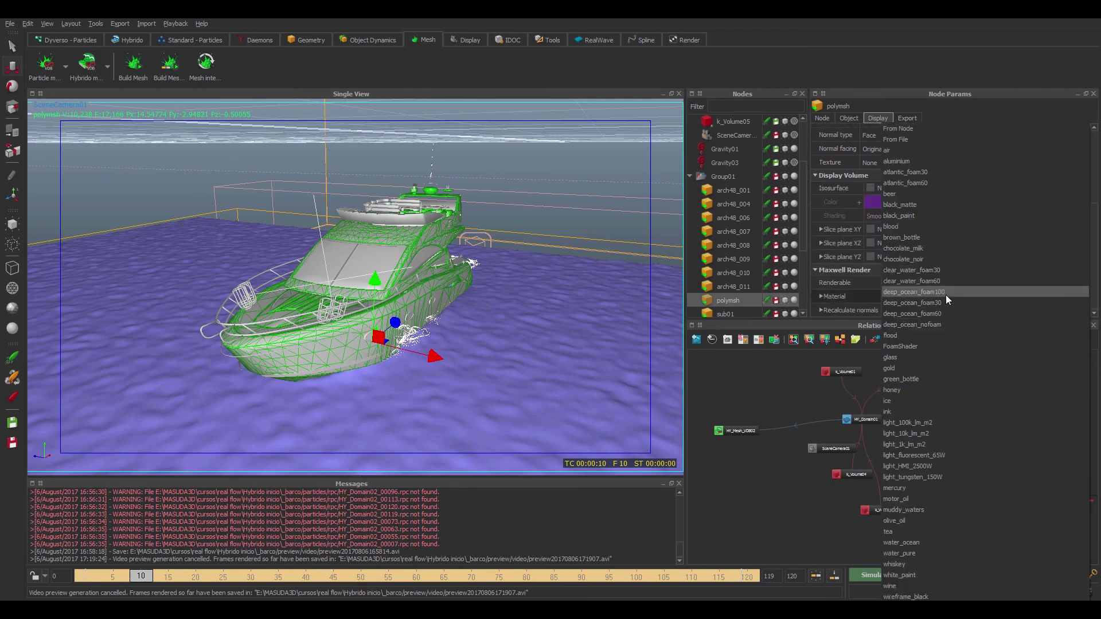
left_click(905, 554)
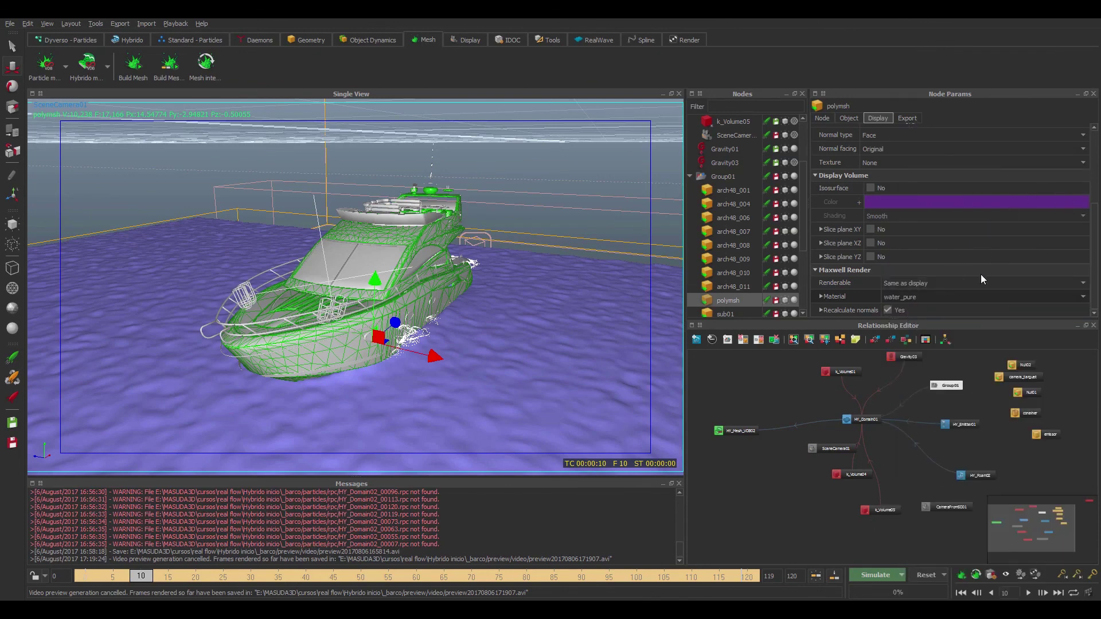
left_click(1082, 296)
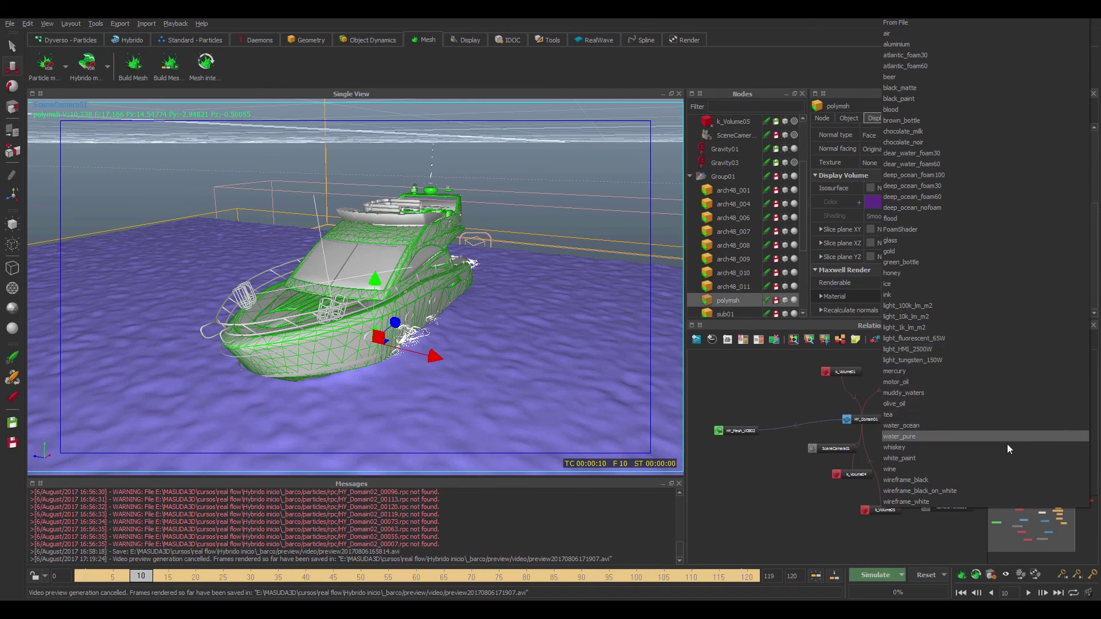
left_click(979, 460)
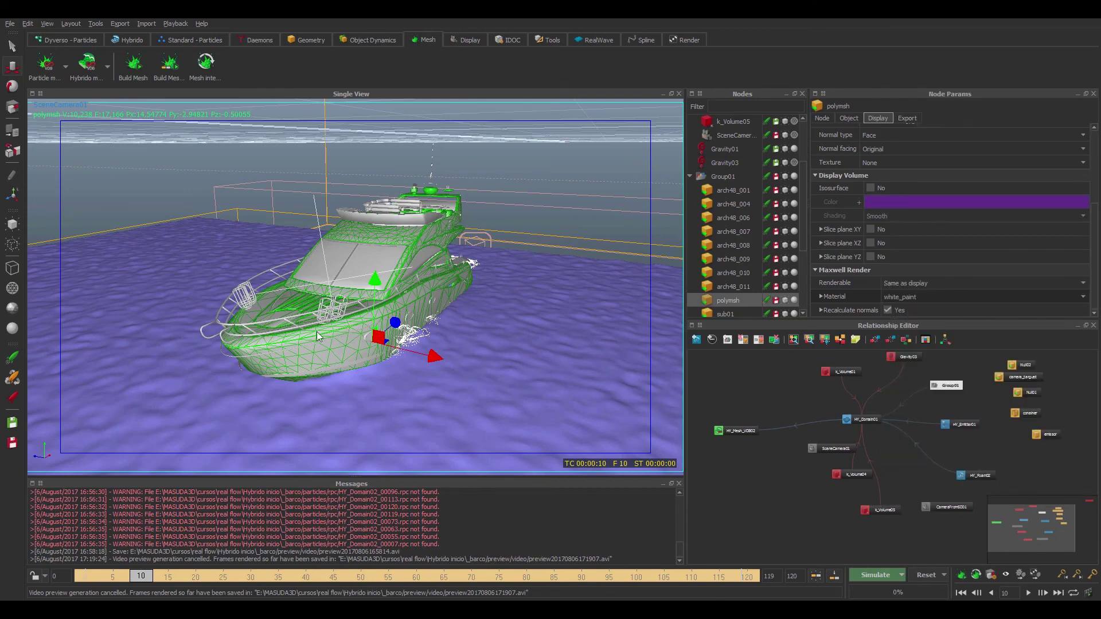
Select the boat's bow railing part, sub01, and choose aluminium as its Maxwell material.
left_click(256, 322)
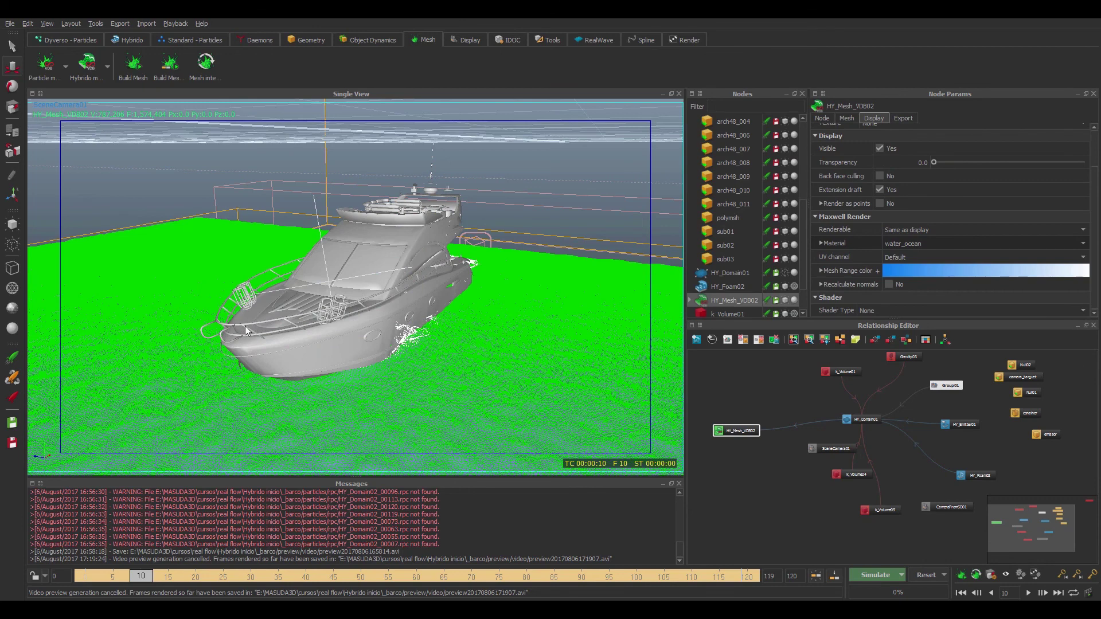
left_click(226, 326)
left_click(372, 295)
left_click(401, 361)
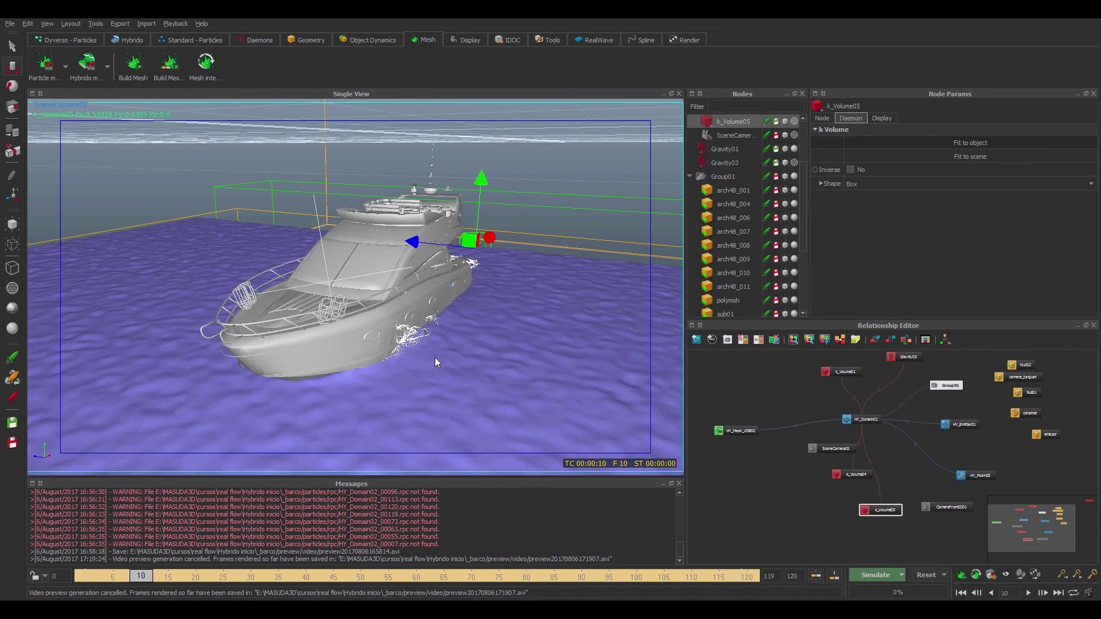
left_click(322, 309)
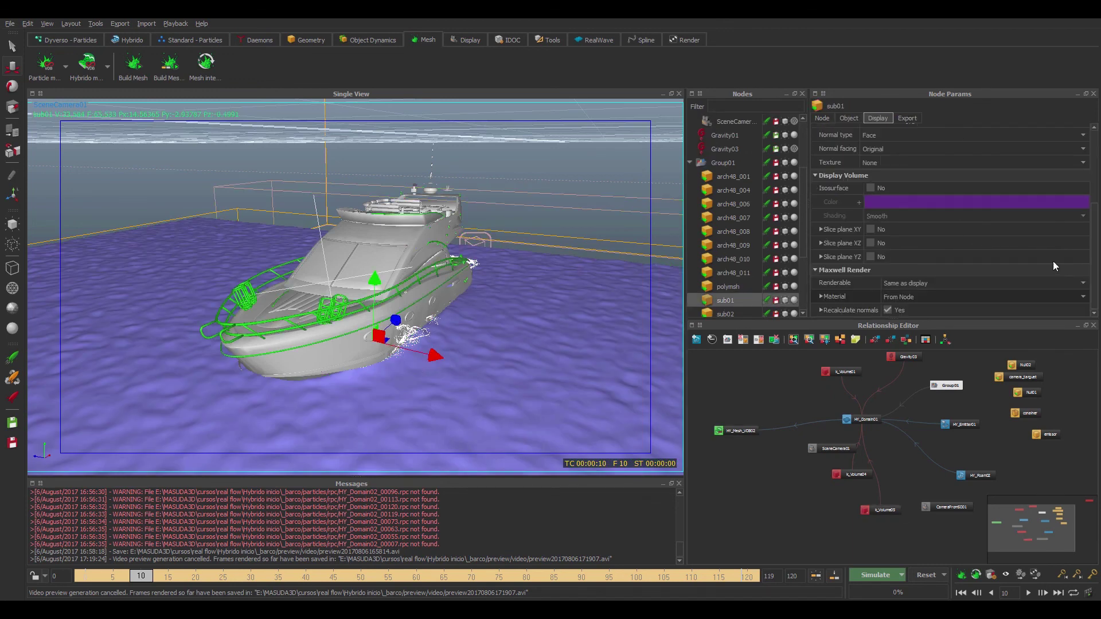
left_click(1008, 296)
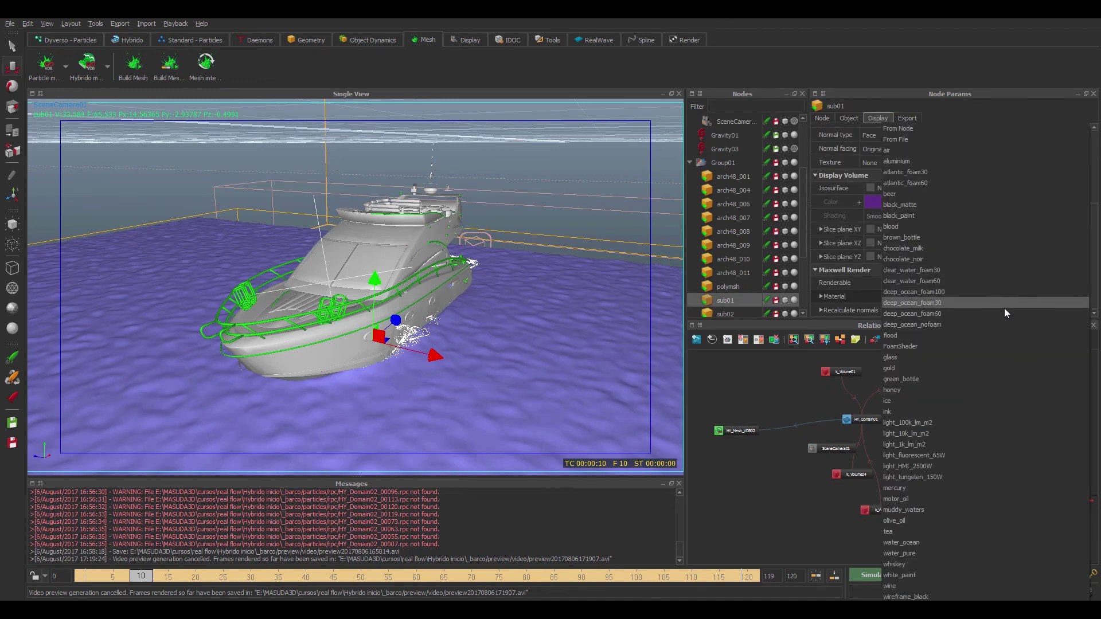
left_click(958, 160)
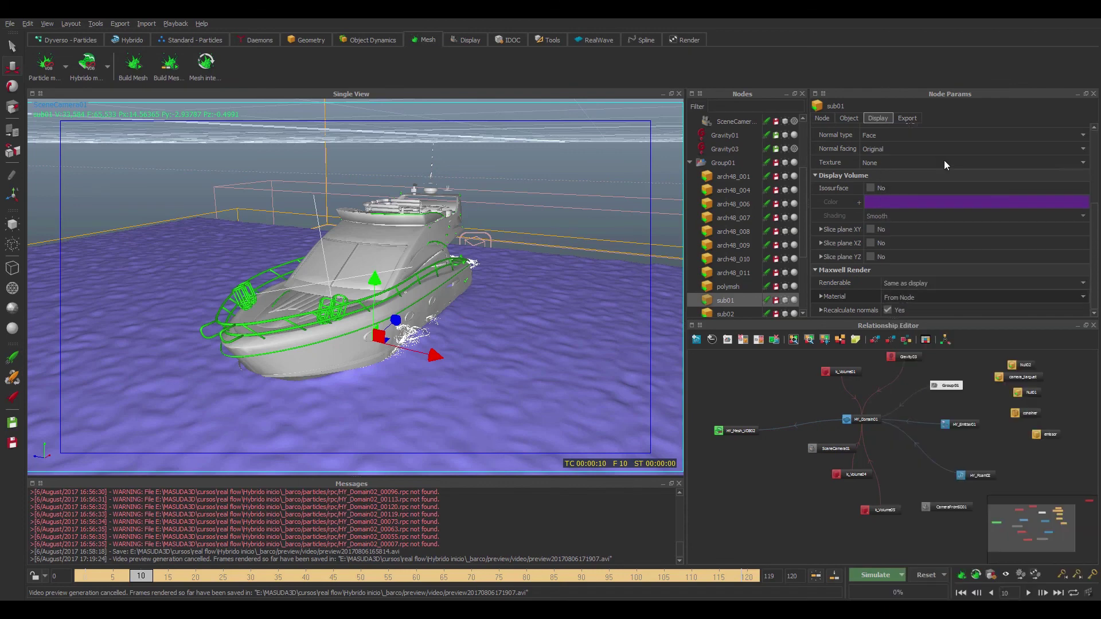
Set the node color of the window and porthole frames, sub02, to the near-black #111111.
left_click(366, 339)
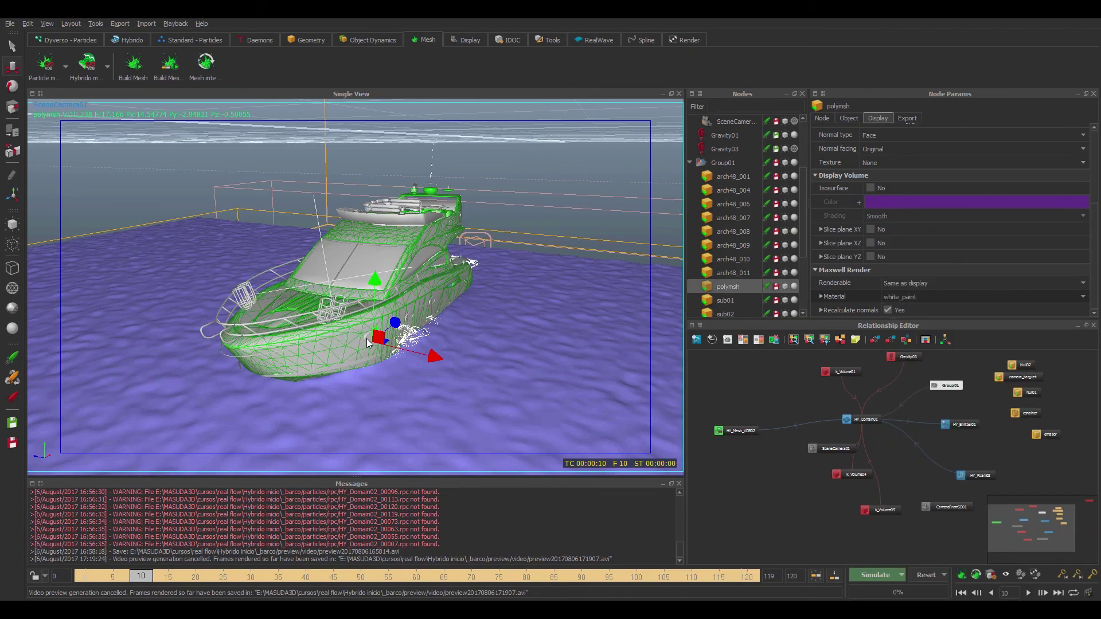
left_click(367, 339)
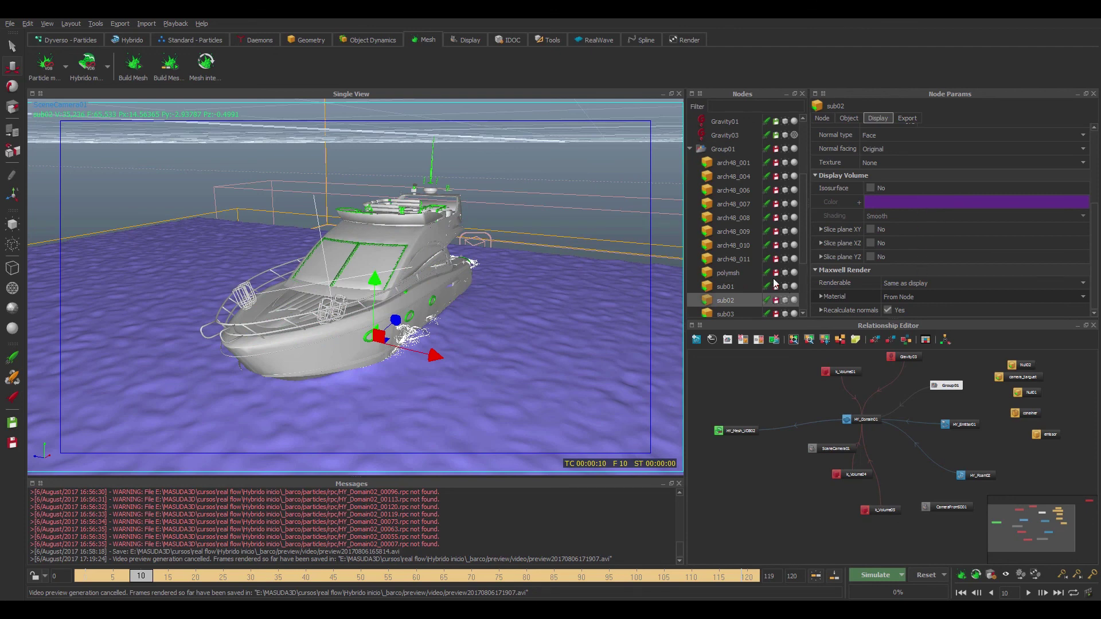
left_click(820, 117)
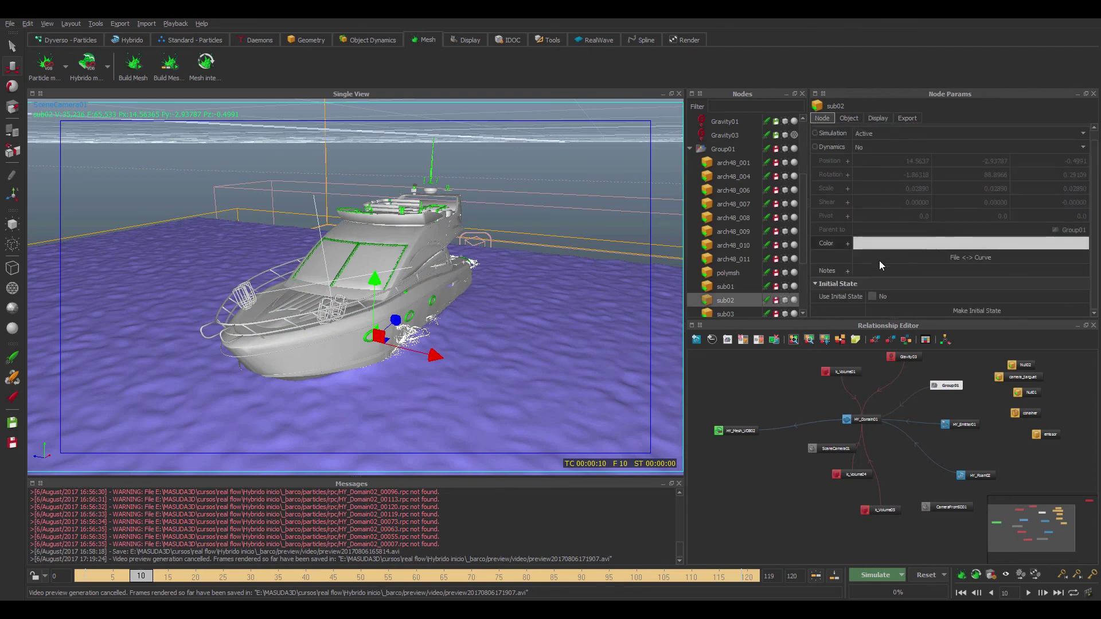
left_click(882, 243)
left_click_drag(685, 283, 684, 308)
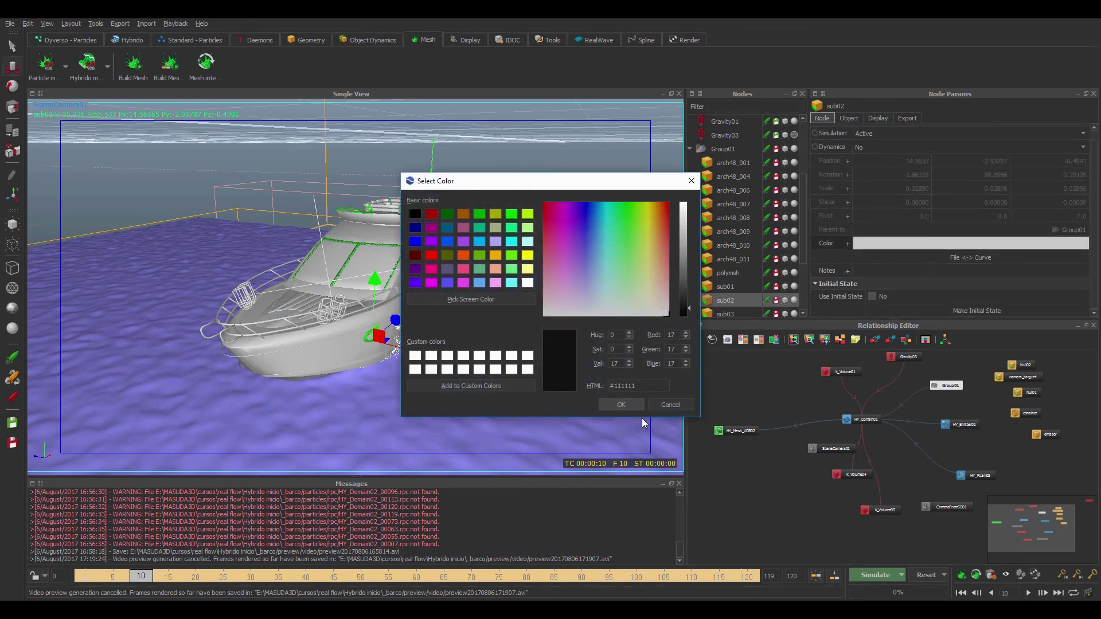
left_click(621, 405)
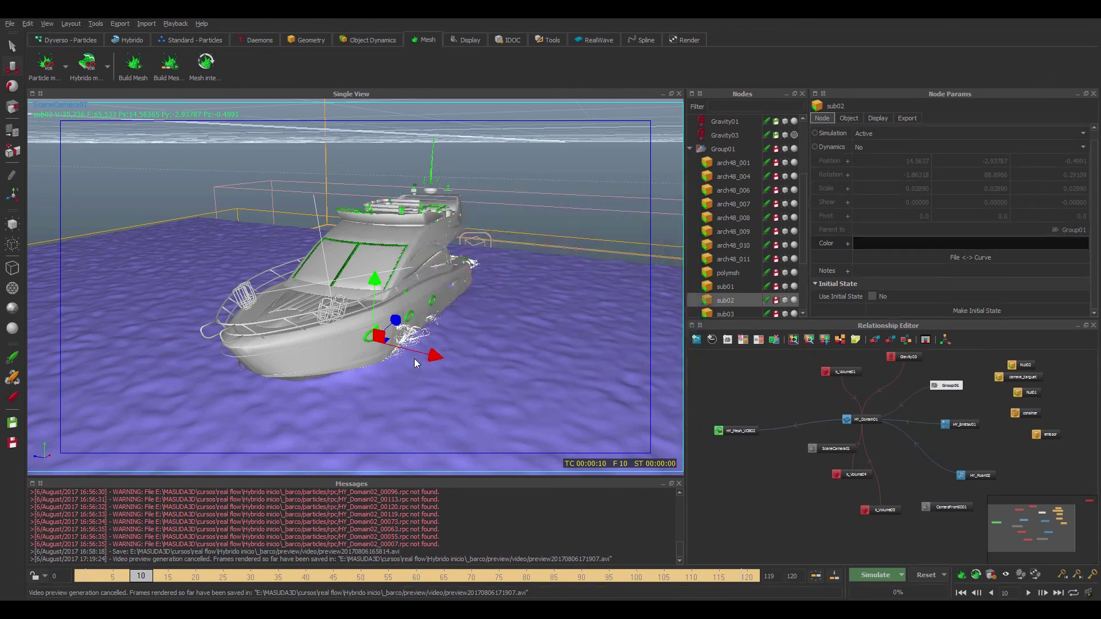
left_click(370, 342)
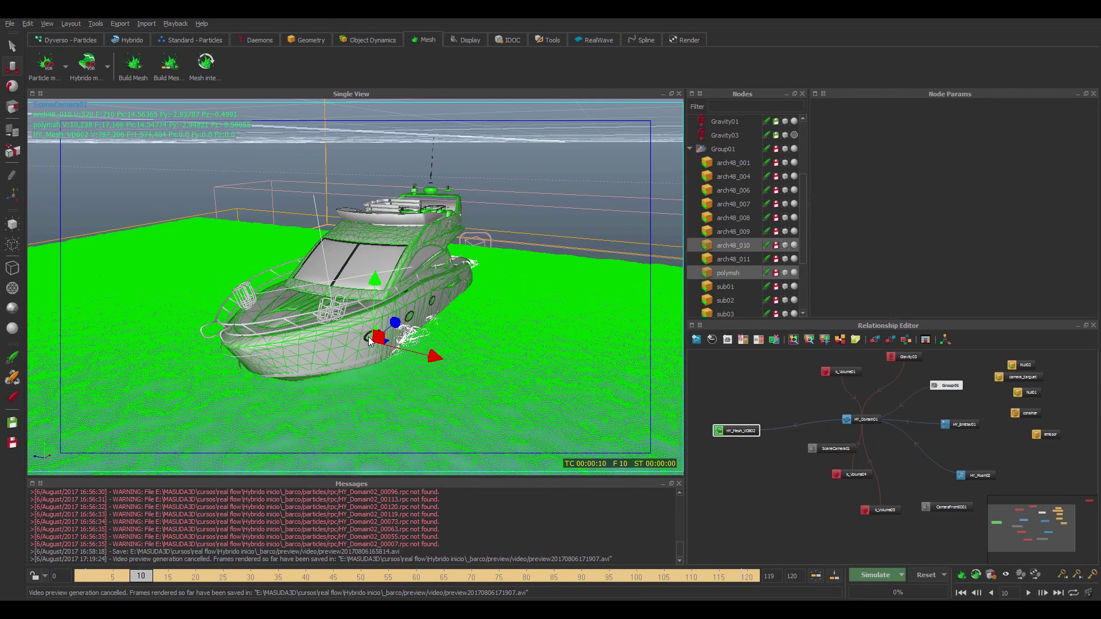
left_click(400, 293)
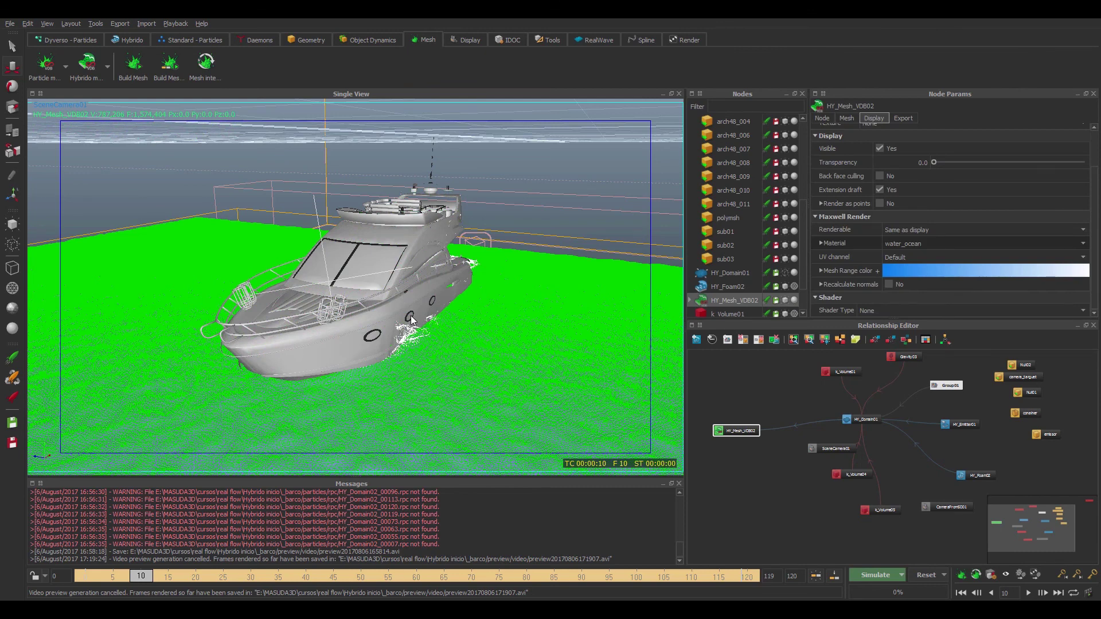
left_click(411, 315)
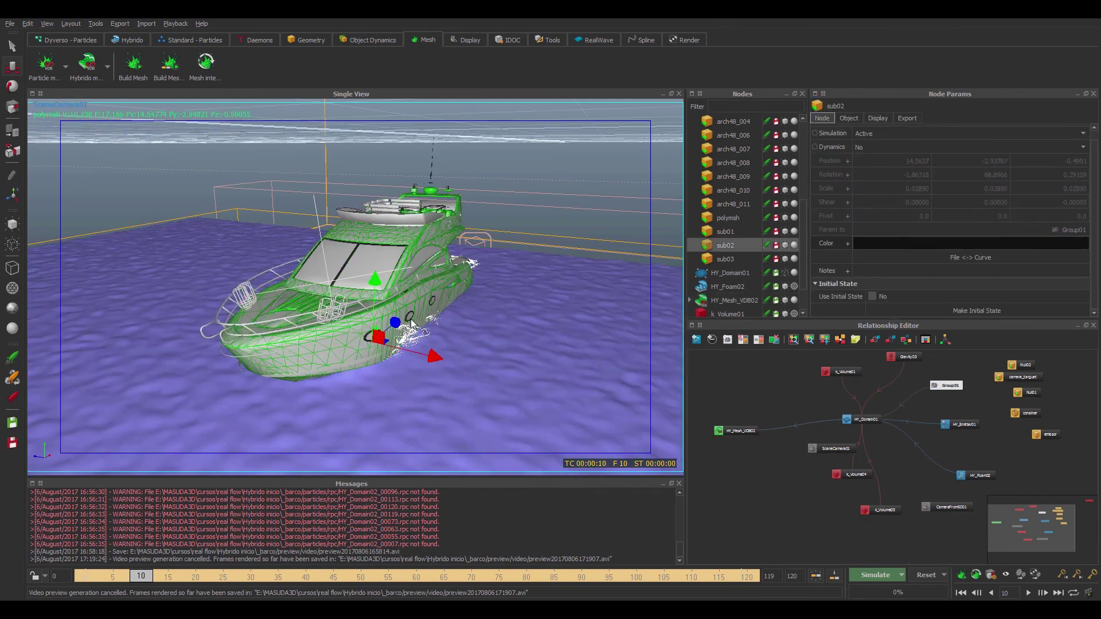
left_click(411, 323)
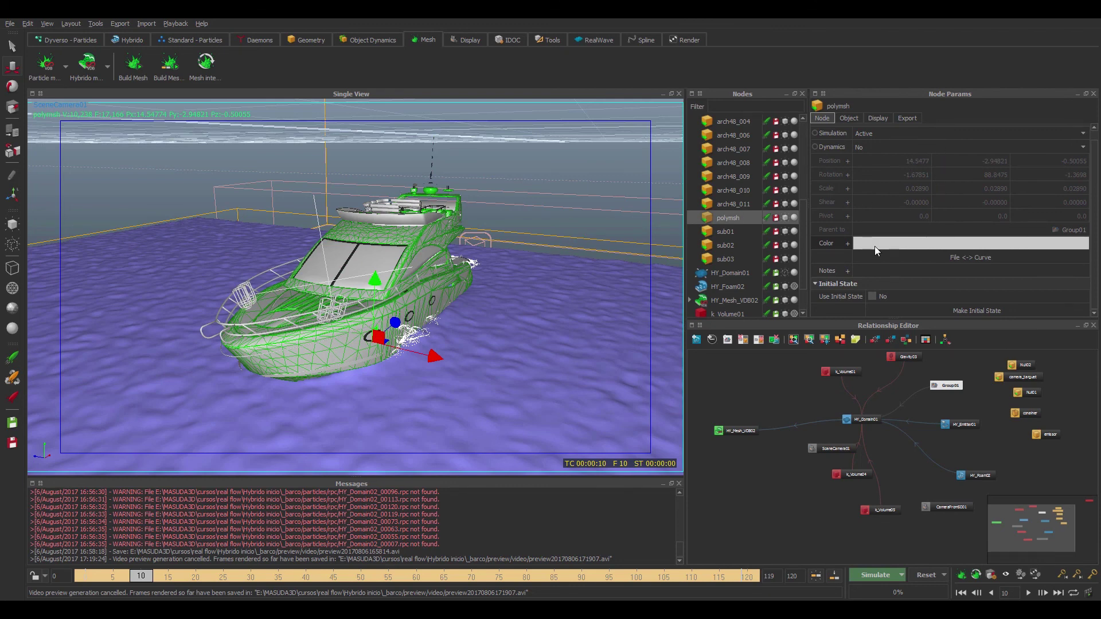
left_click(733, 135)
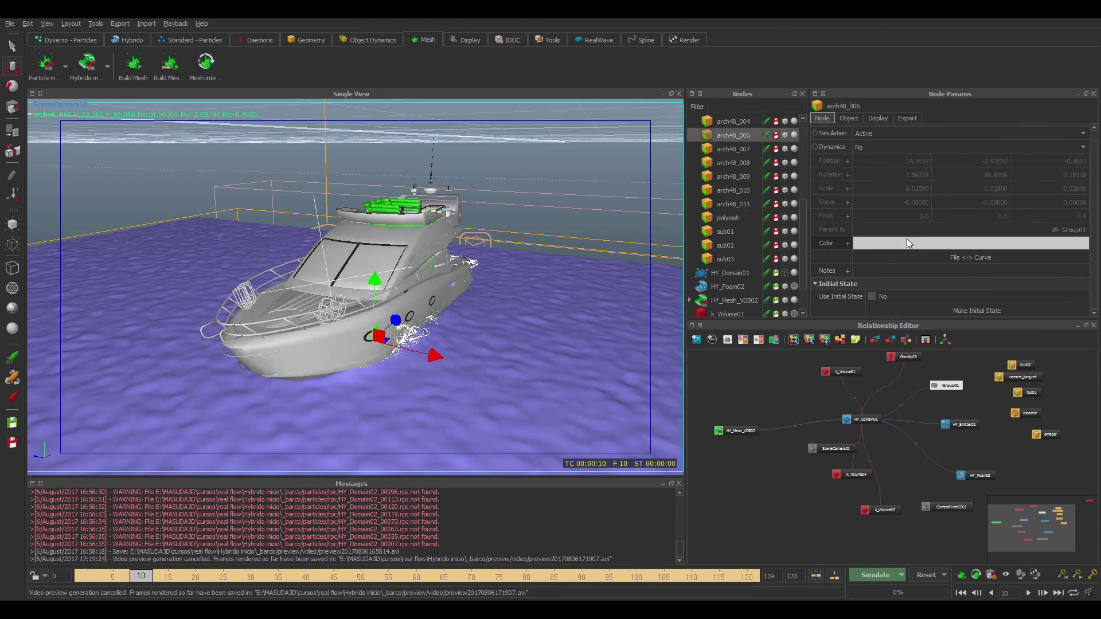
Set the node color of the boat's window glass, arch48_008, to the dark grey #1e1e1e.
left_click(373, 265)
left_click(941, 244)
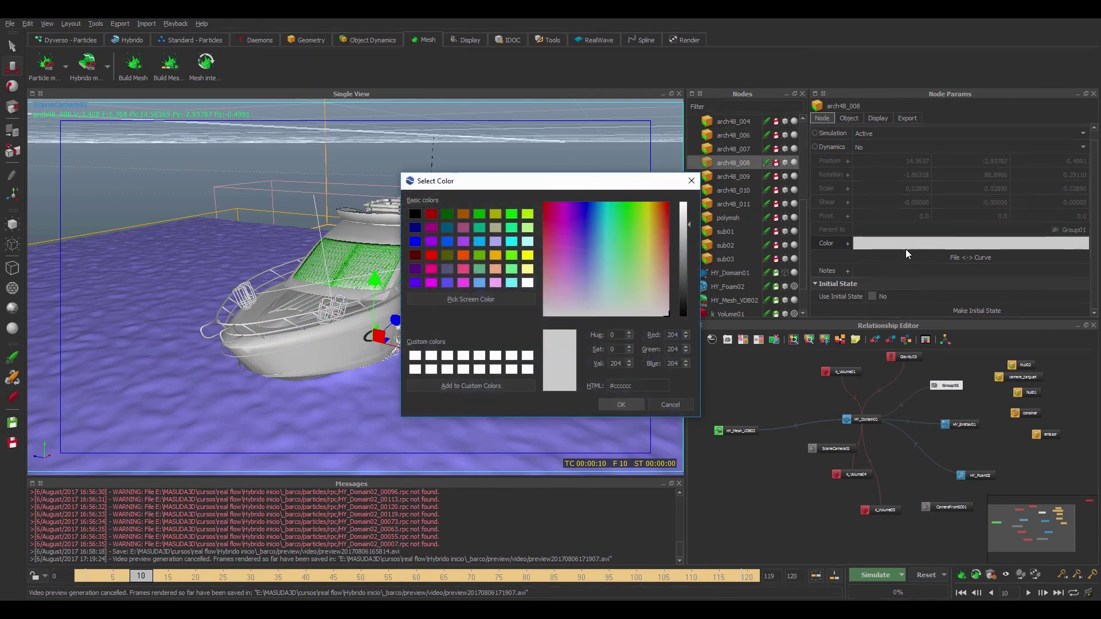
left_click(688, 304)
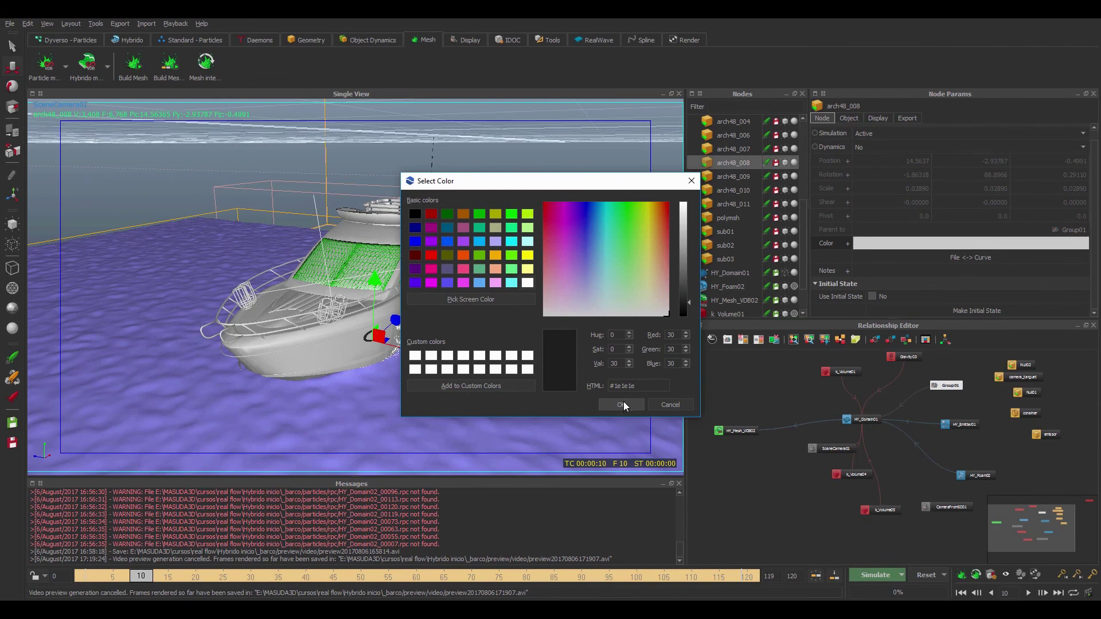
left_click(620, 404)
Assign the brown_bottle Maxwell material to the upper deck windshield, arch48_007.
left_click(418, 219)
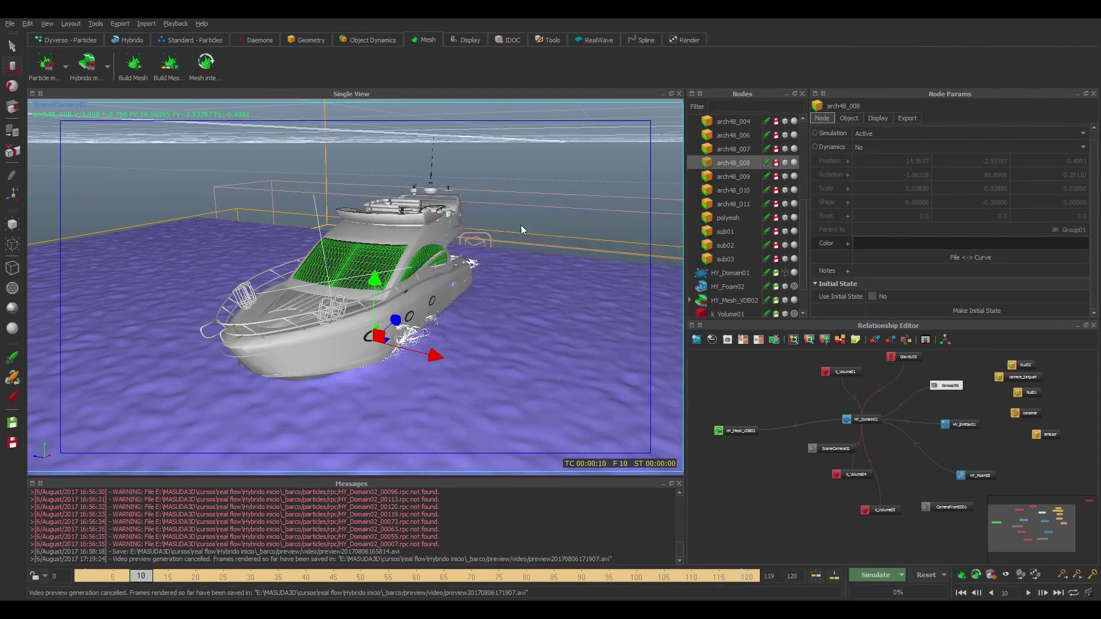
left_click(877, 117)
left_click_drag(1093, 207, 1092, 270)
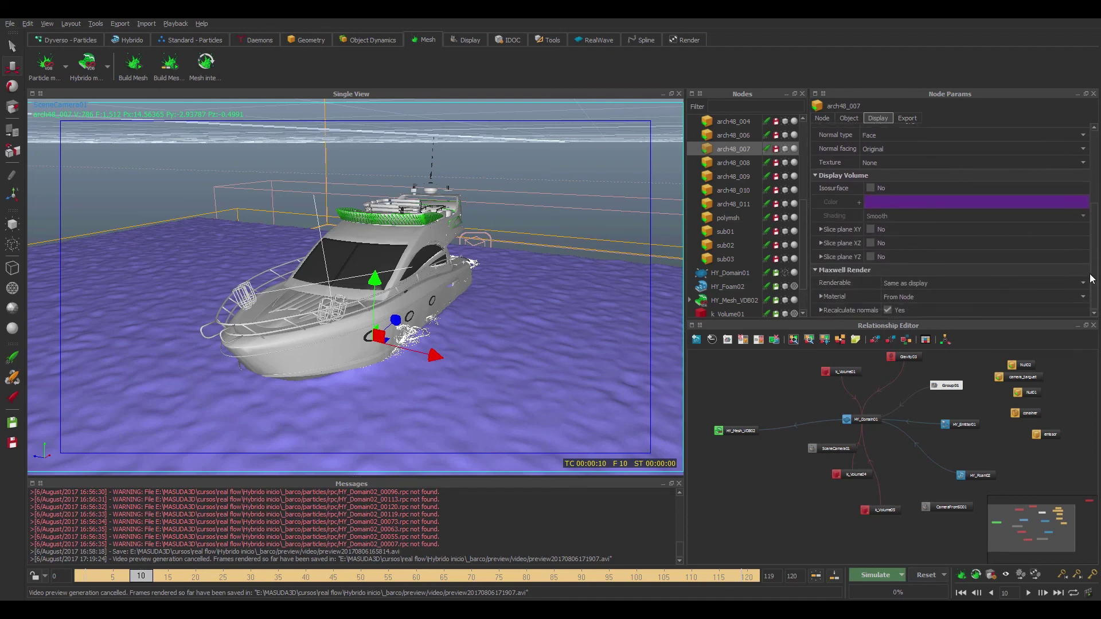
left_click(937, 296)
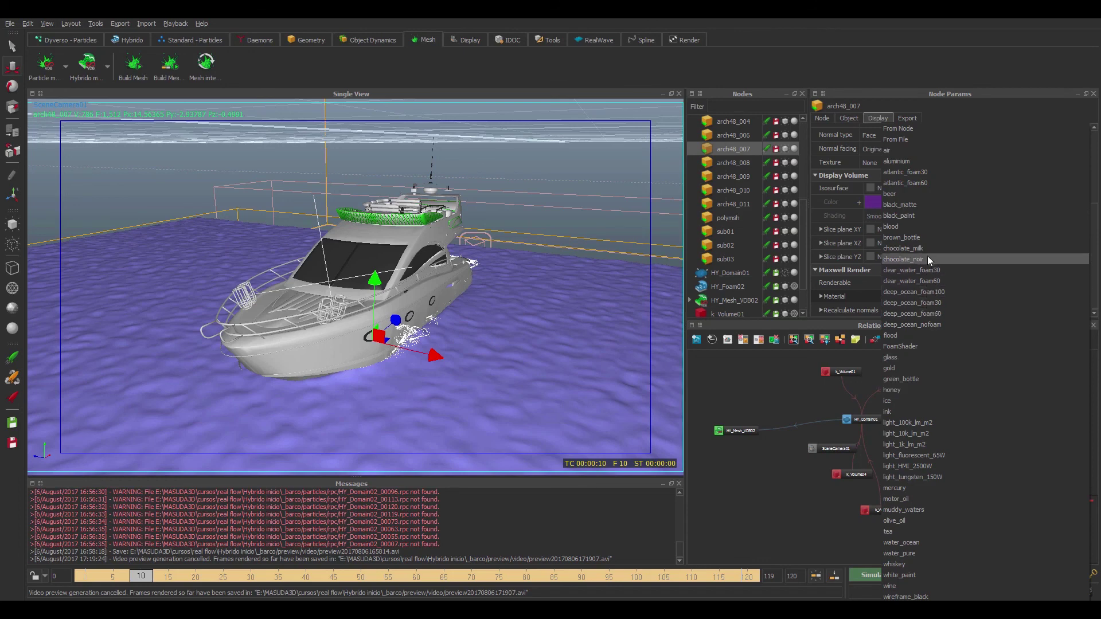
left_click(888, 238)
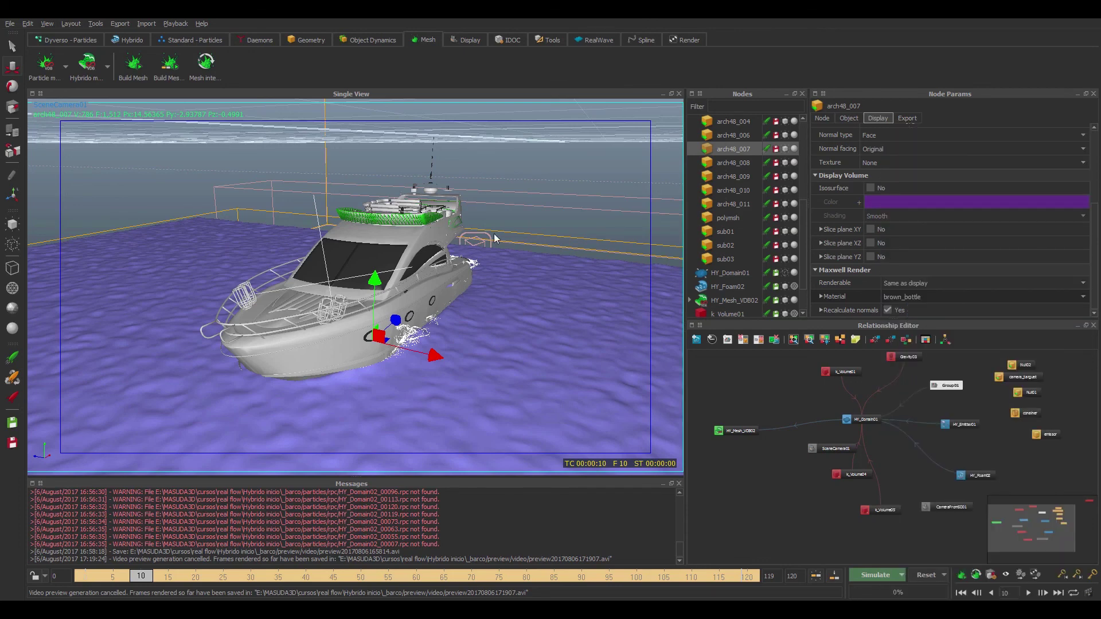
Split the single view vertically and orbit the new viewport to look down on the boat's upper deck.
left_click(33, 94)
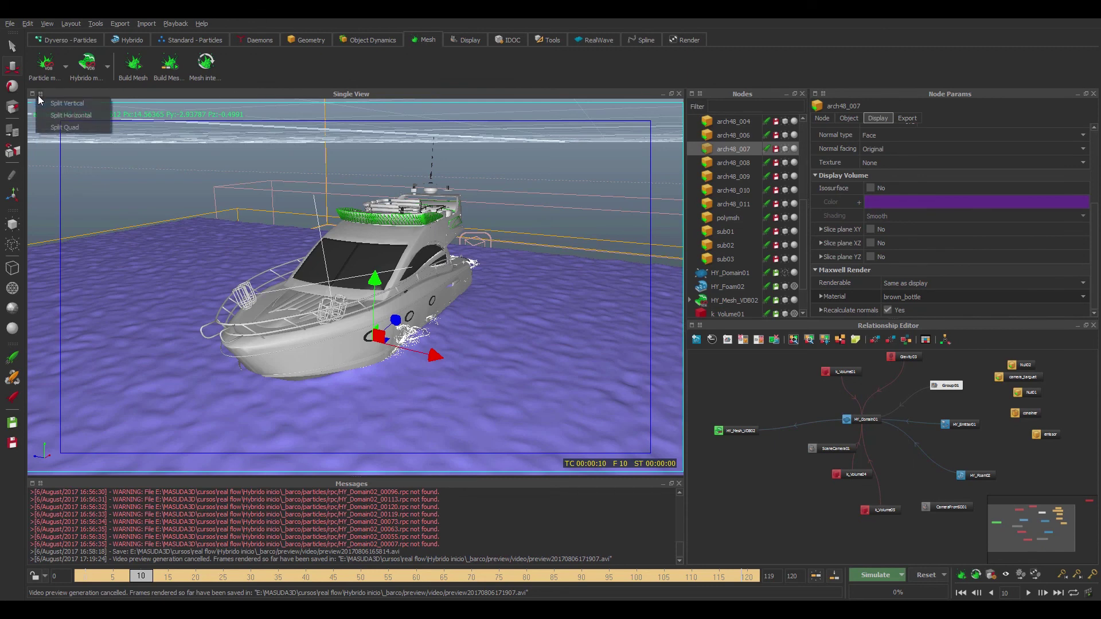
left_click(67, 106)
left_click_drag(546, 239, 516, 292, "alt")
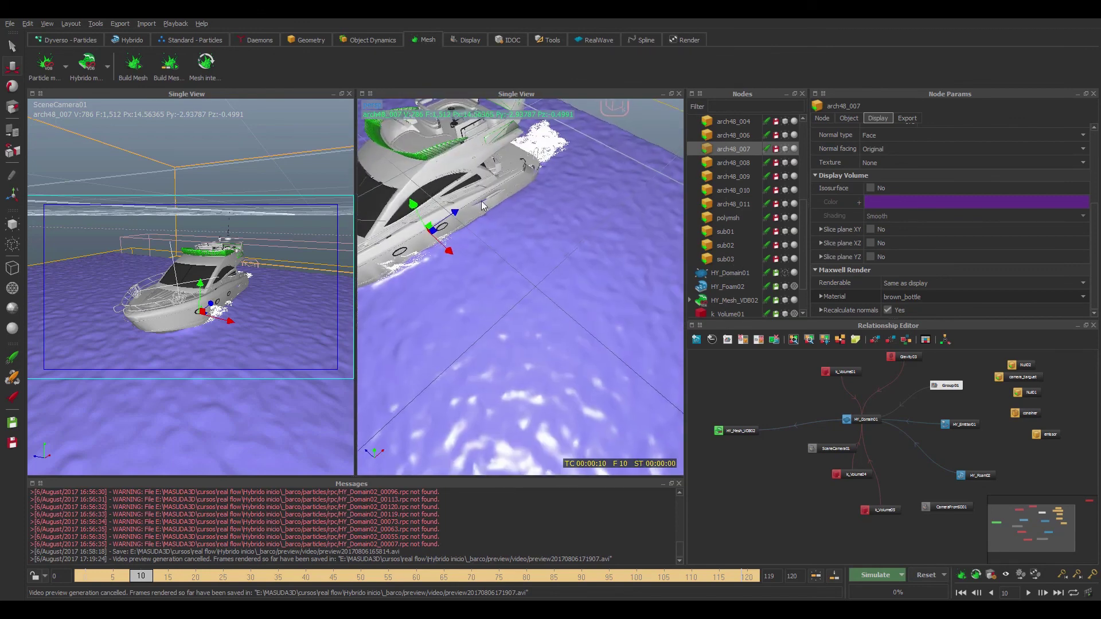
left_click_drag(480, 201, 425, 153, "alt")
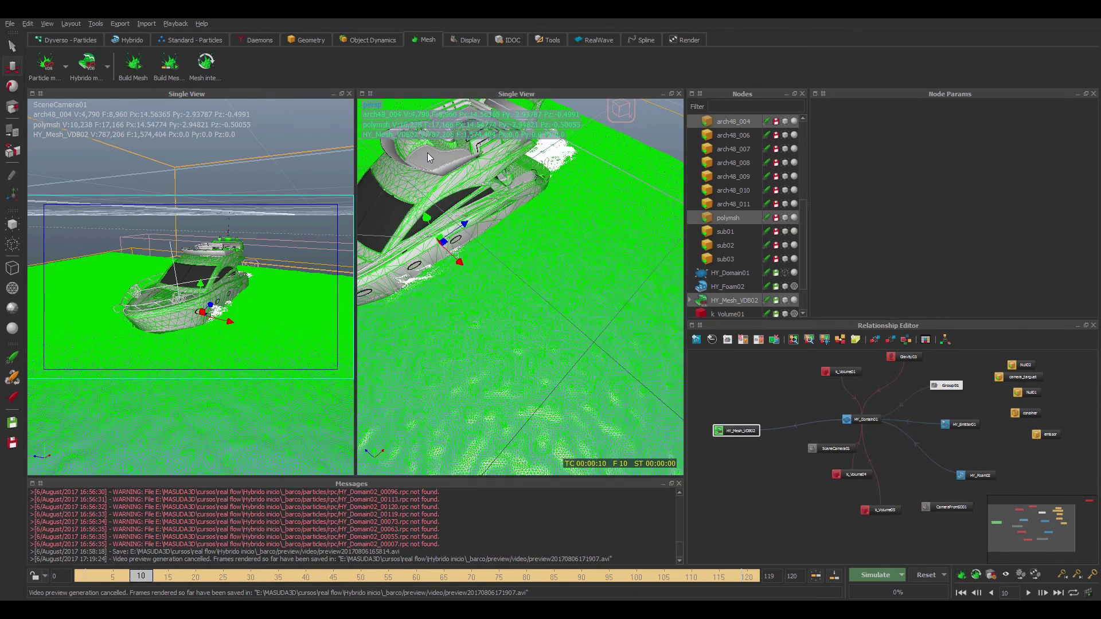
Display the water mesh HY_Mesh_VDB02 as a bounding box so the boat parts can be picked.
left_click(435, 156)
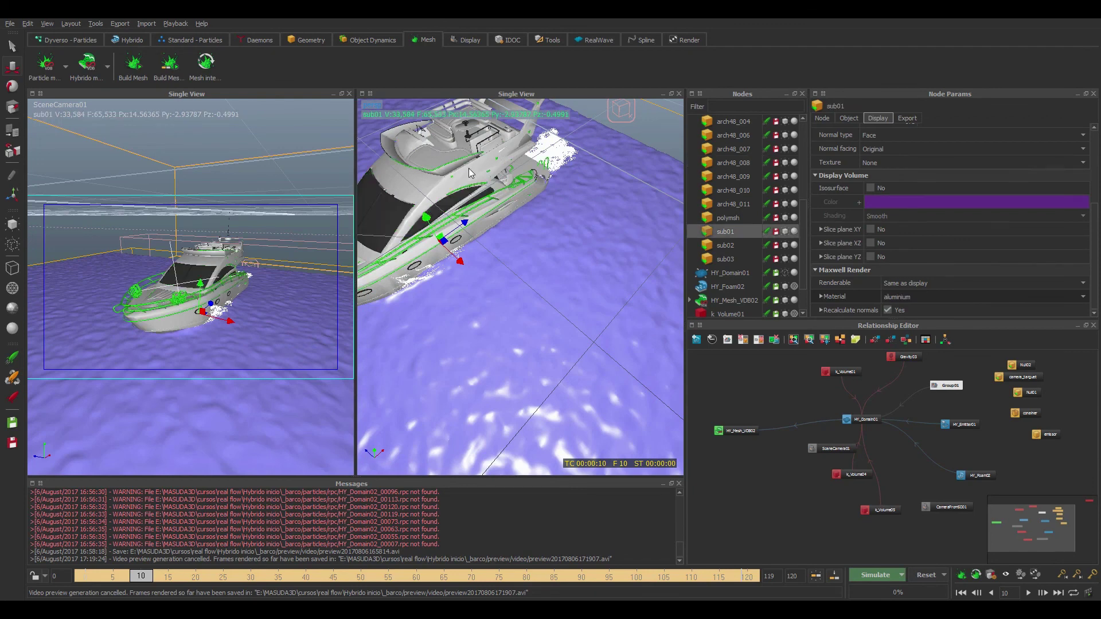
left_click_drag(467, 168, 476, 175)
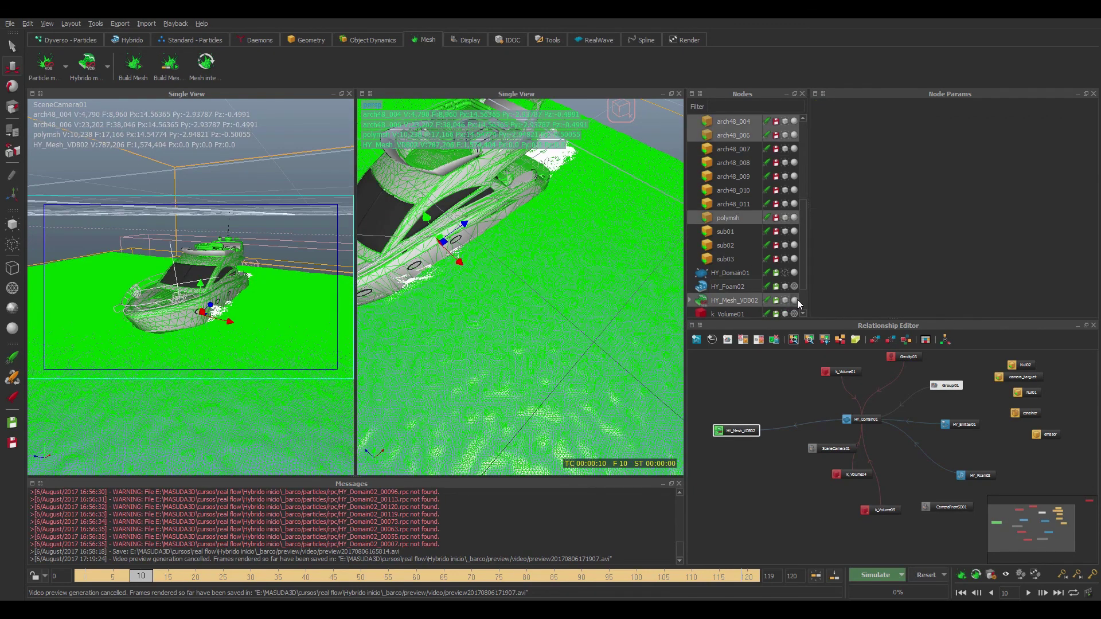
left_click(794, 300)
left_click(536, 224)
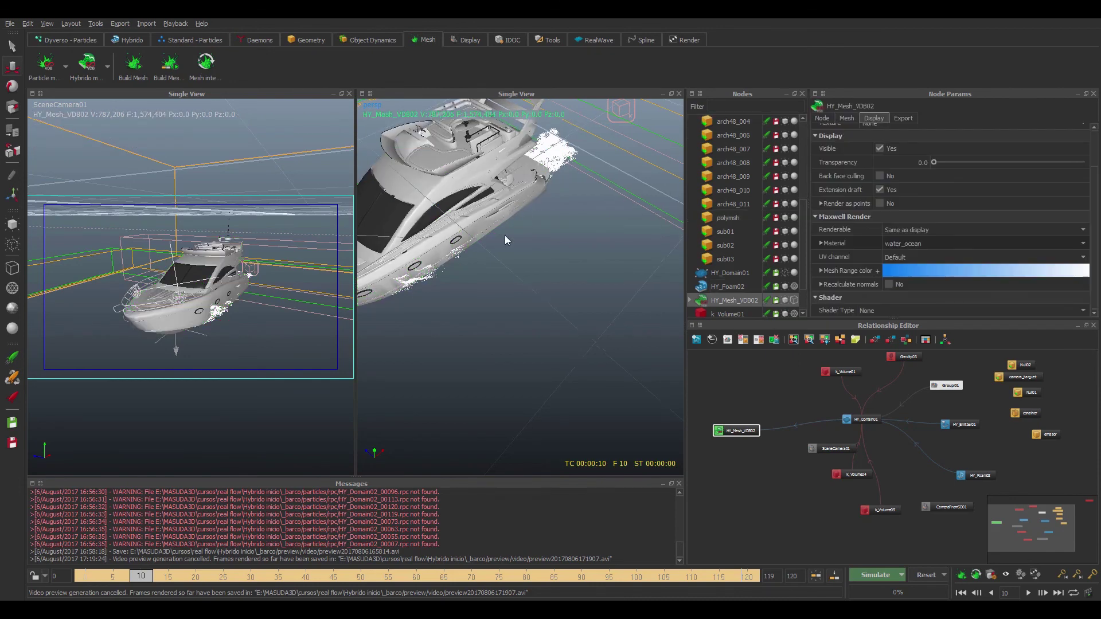
Set the node color of the upper deck seats, arch48_006, to the dark red #aa0000.
left_click_drag(504, 235, 454, 226, "alt")
left_click(434, 189)
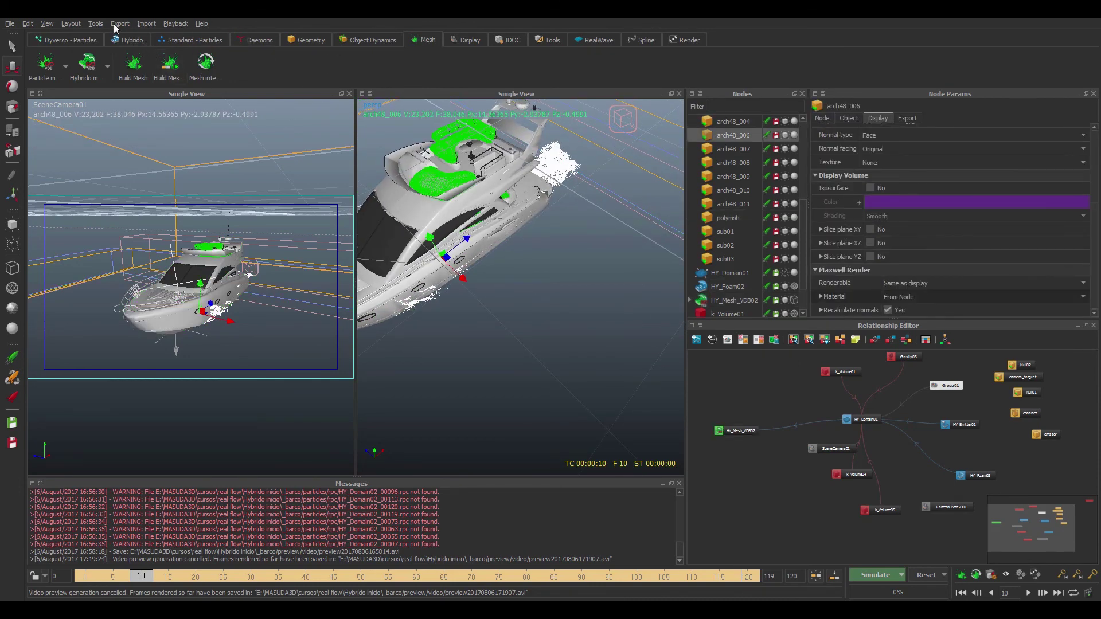
left_click(46, 24)
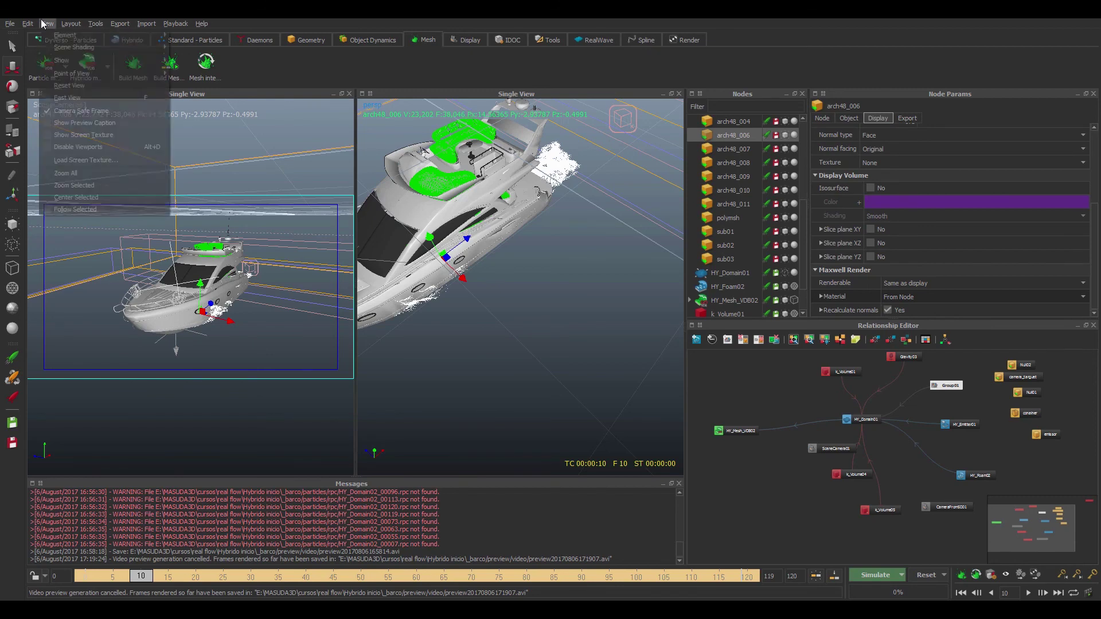
left_click(68, 194)
scroll(681, 268, "up", 3)
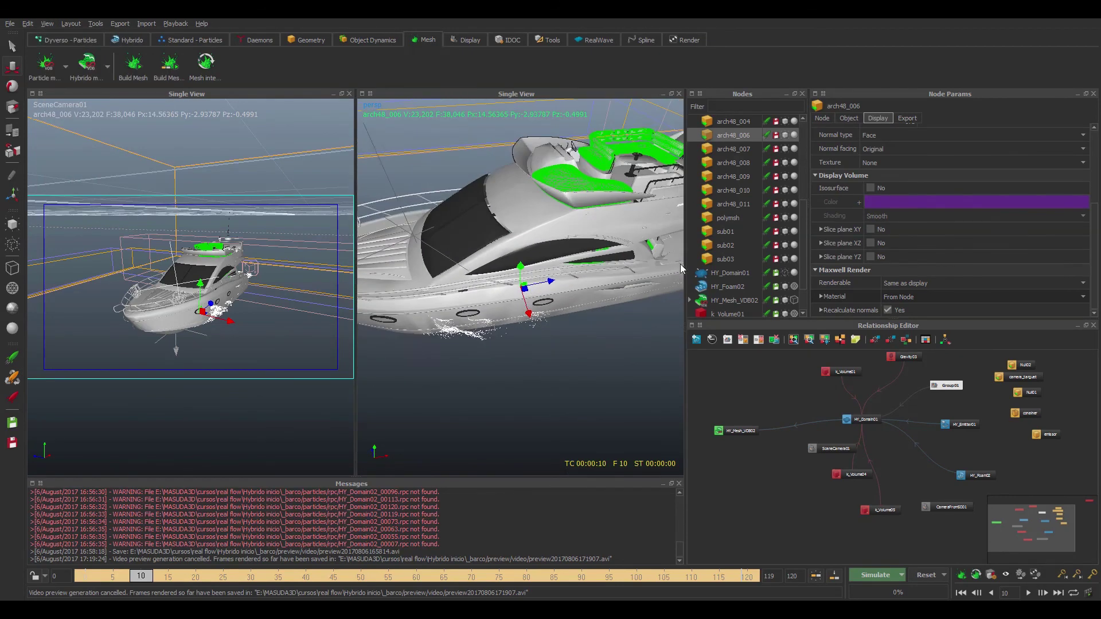
left_click_drag(681, 268, 505, 321, "alt")
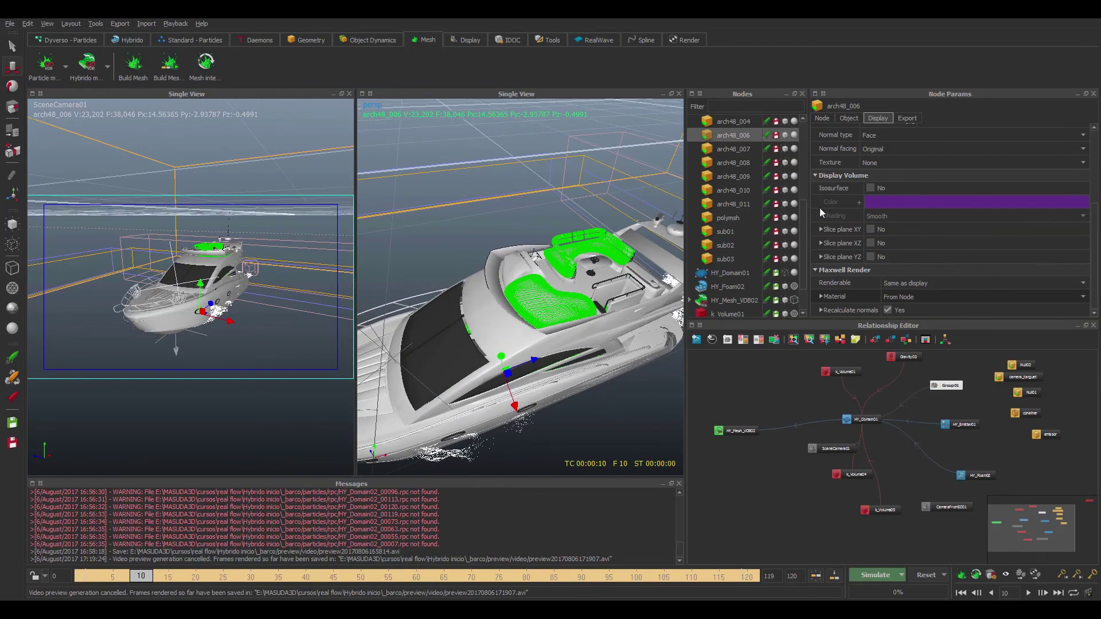
left_click(822, 118)
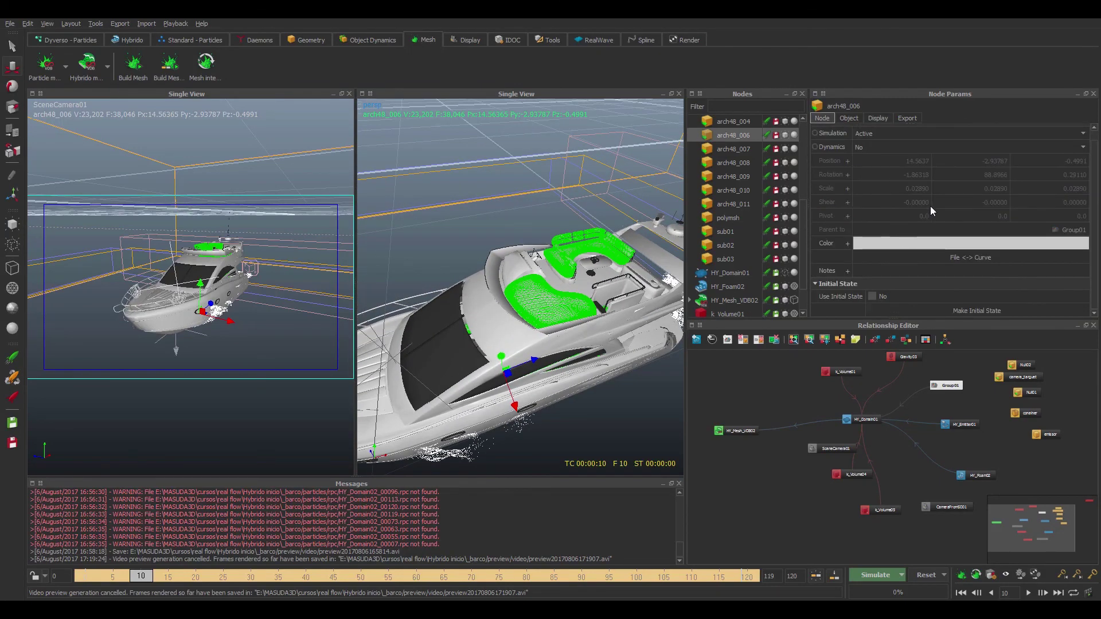
left_click(925, 241)
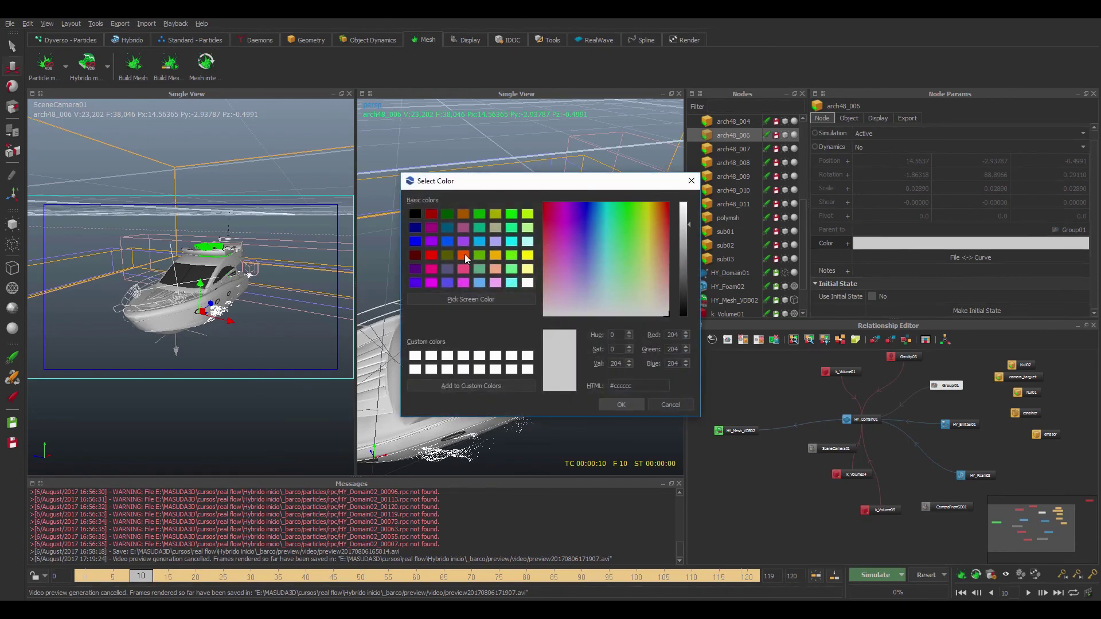
left_click(429, 216)
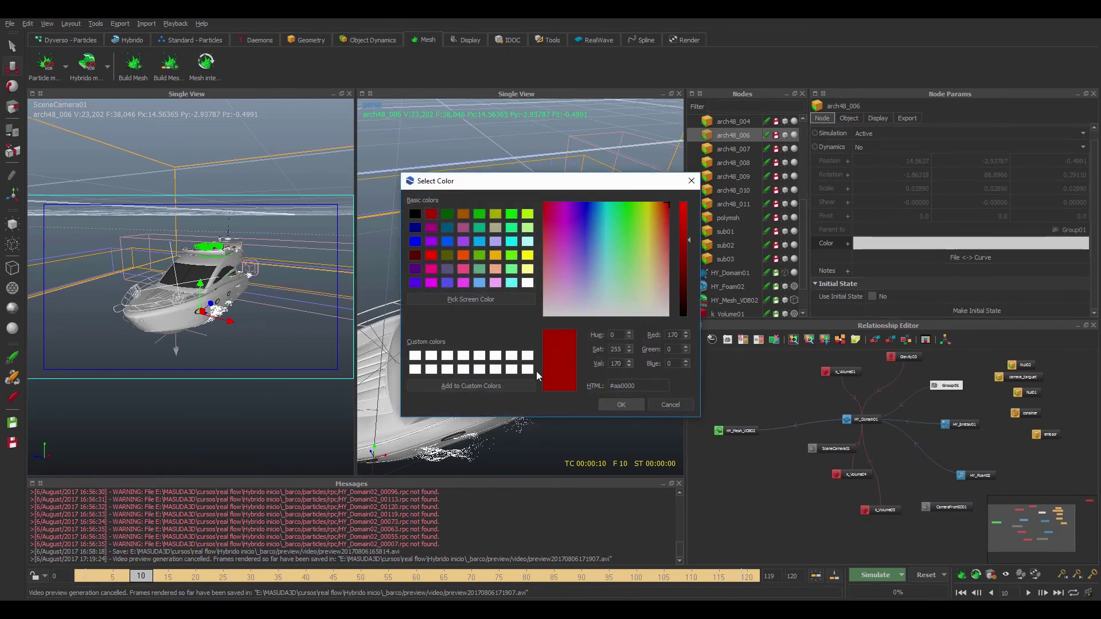
left_click(618, 405)
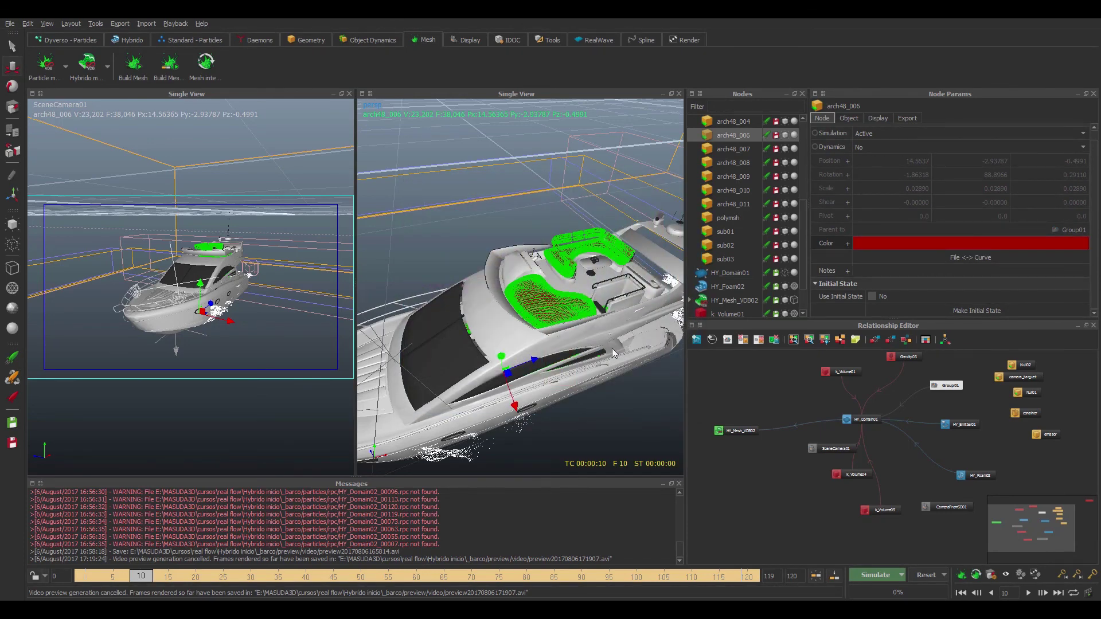
Select the porthole glass, arch48_010, and assign it the brown_bottle Maxwell material.
left_click(515, 268)
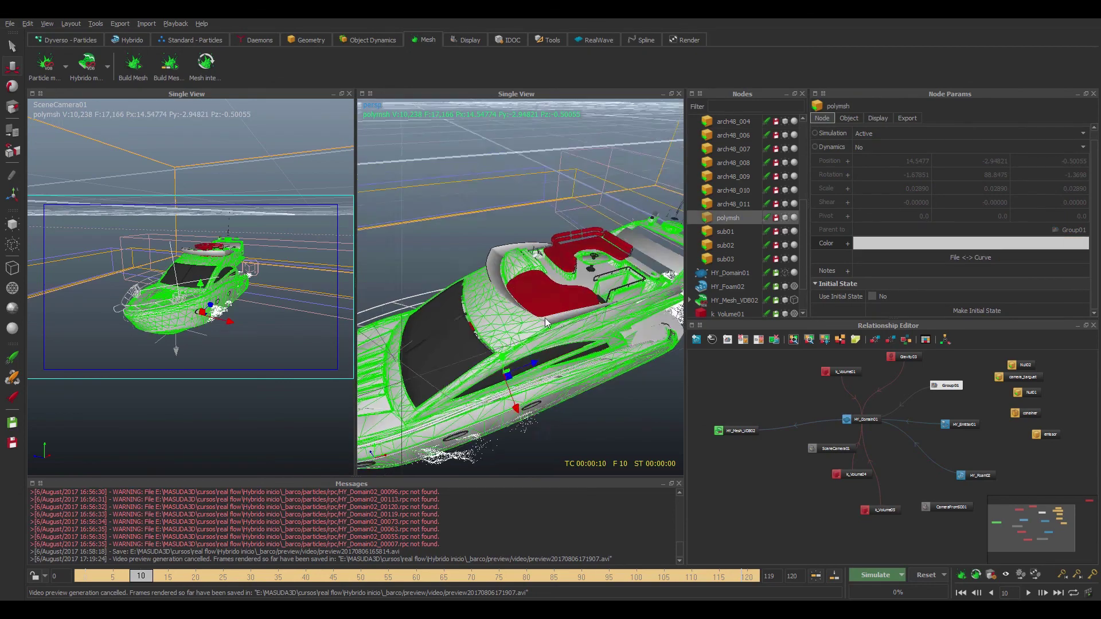
mouse_move(545, 323)
left_mouse_down("alt")
mouse_move(566, 300)
mouse_move(552, 330)
left_mouse_up("alt")
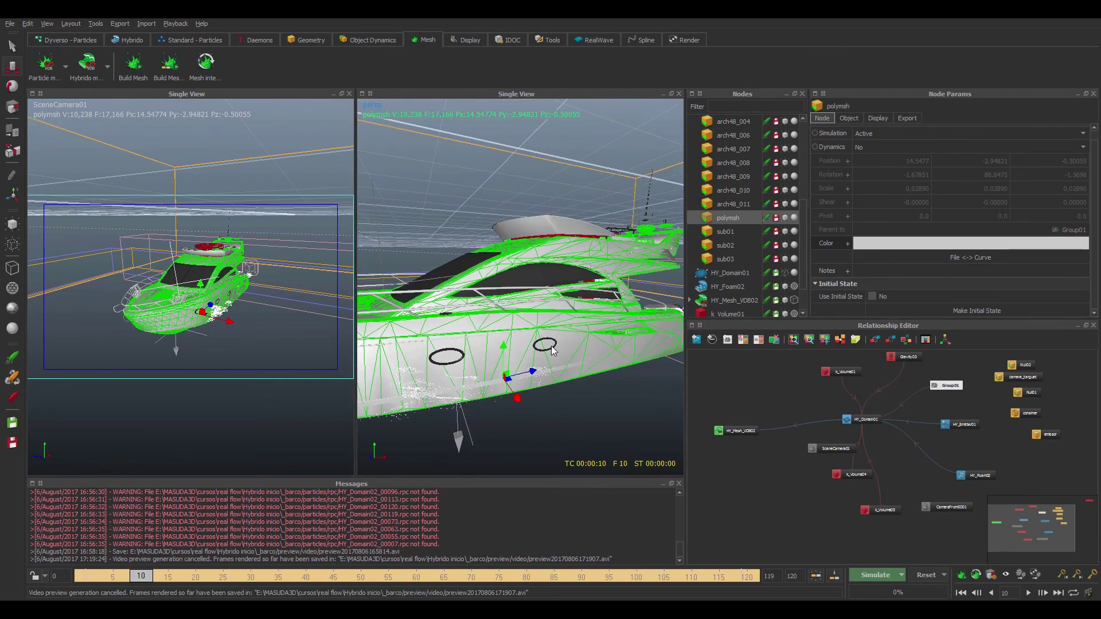
left_click(546, 348, "shift")
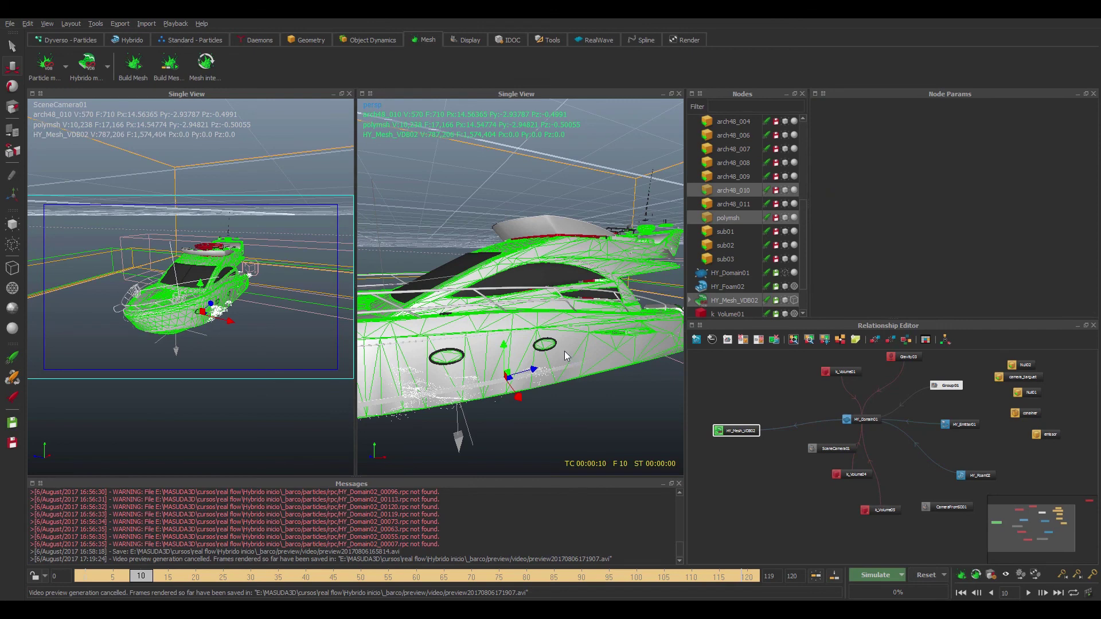
left_click(546, 348)
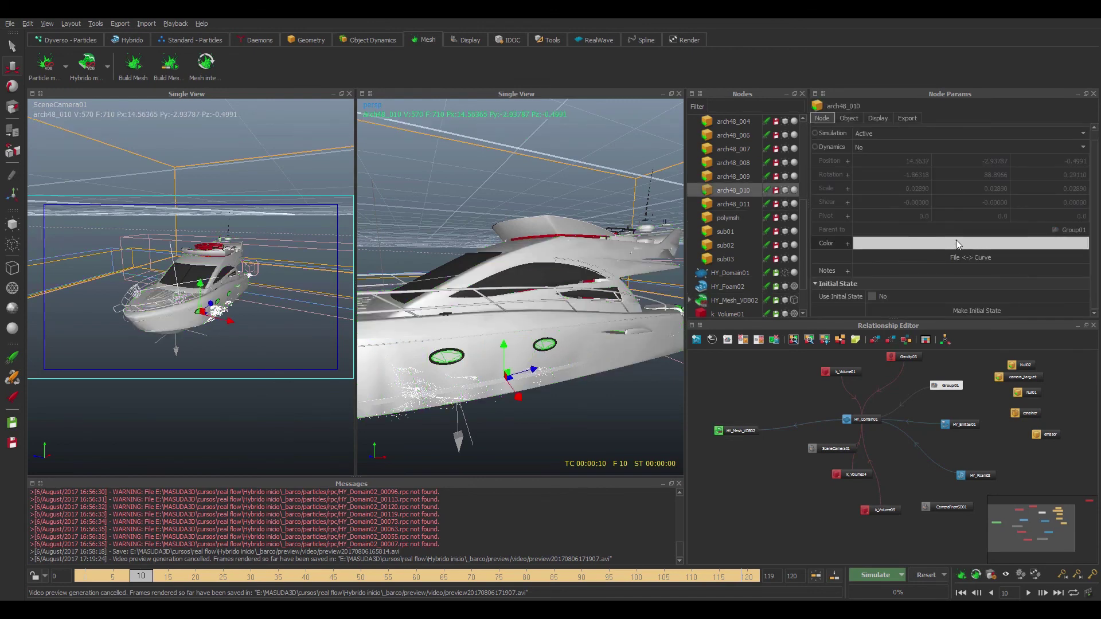
left_click(879, 118)
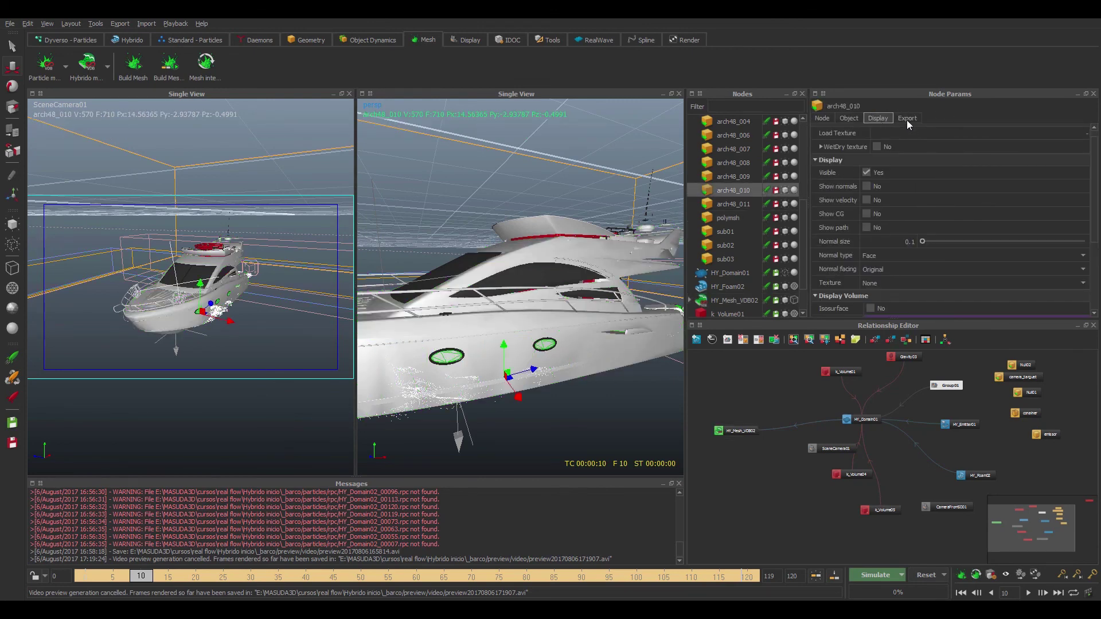
scroll(985, 252, "down", 3)
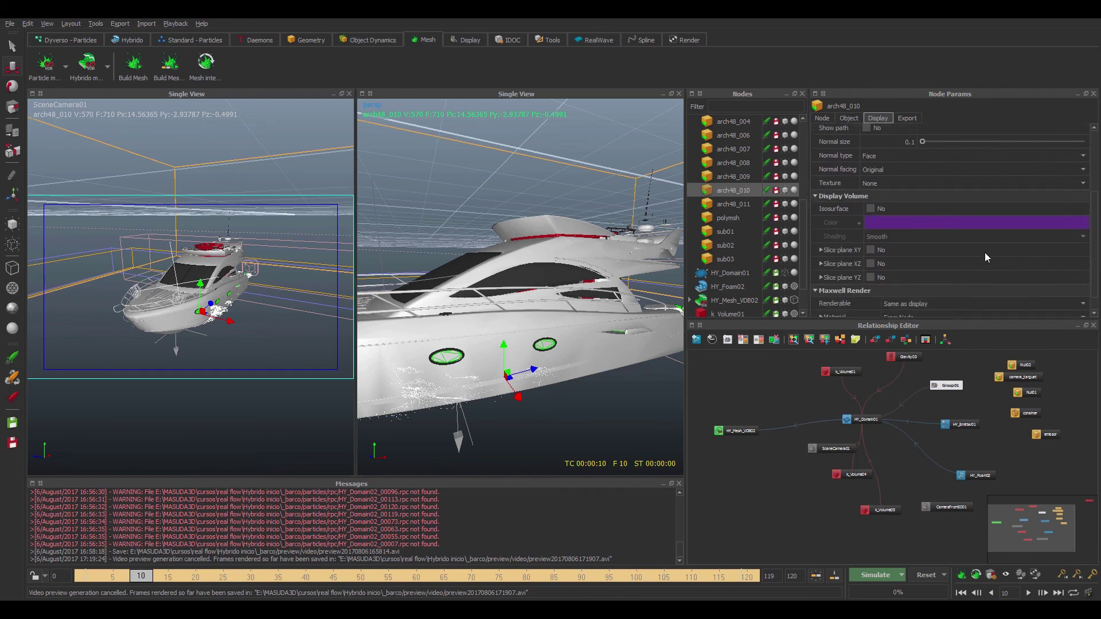
left_click(920, 312)
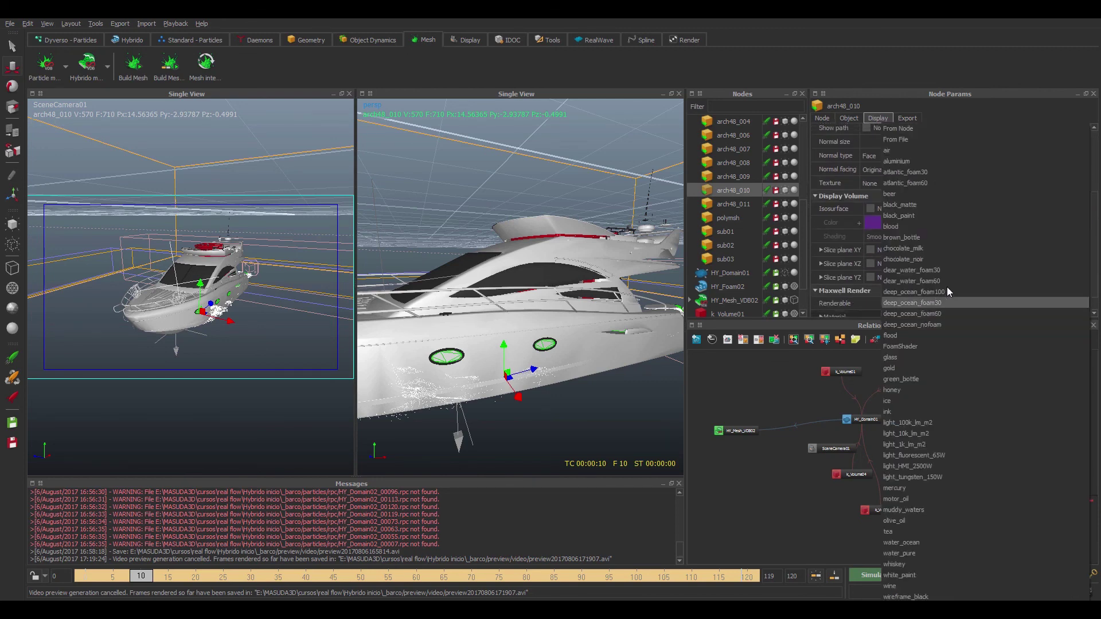
left_click(906, 241)
Set the node color of the stripe along the lower hull, arch48_009, to the orange-brown #aa5500.
left_click_drag(590, 402, 518, 404, "alt")
left_click(524, 407)
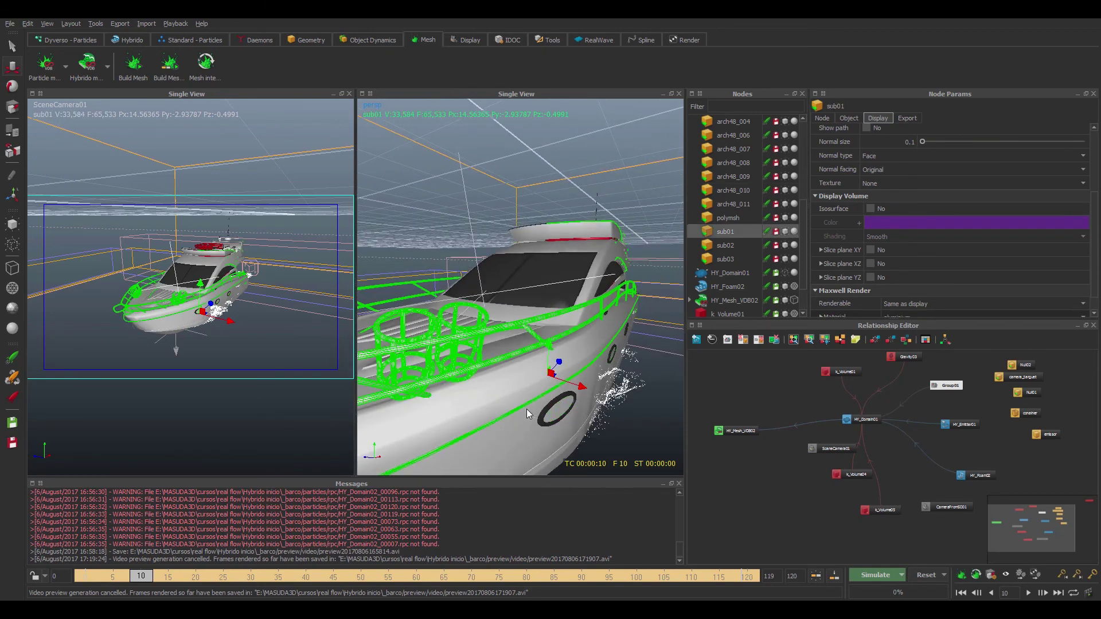
scroll(508, 409, "down", 5)
scroll(492, 404, "up", 3)
left_click(499, 399)
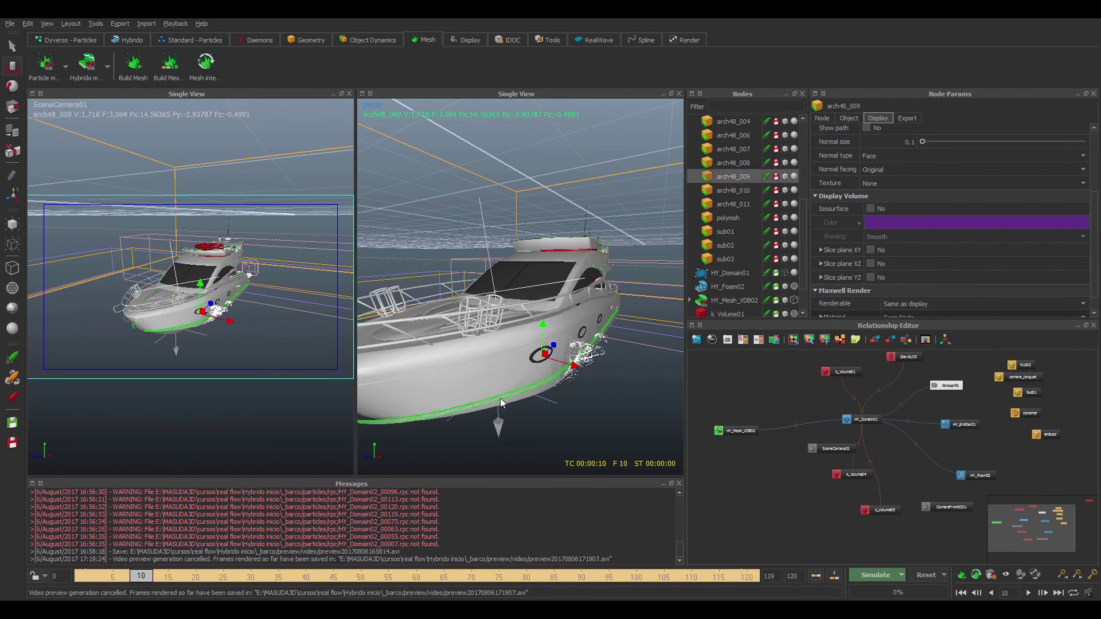
left_click(821, 118)
left_click(930, 243)
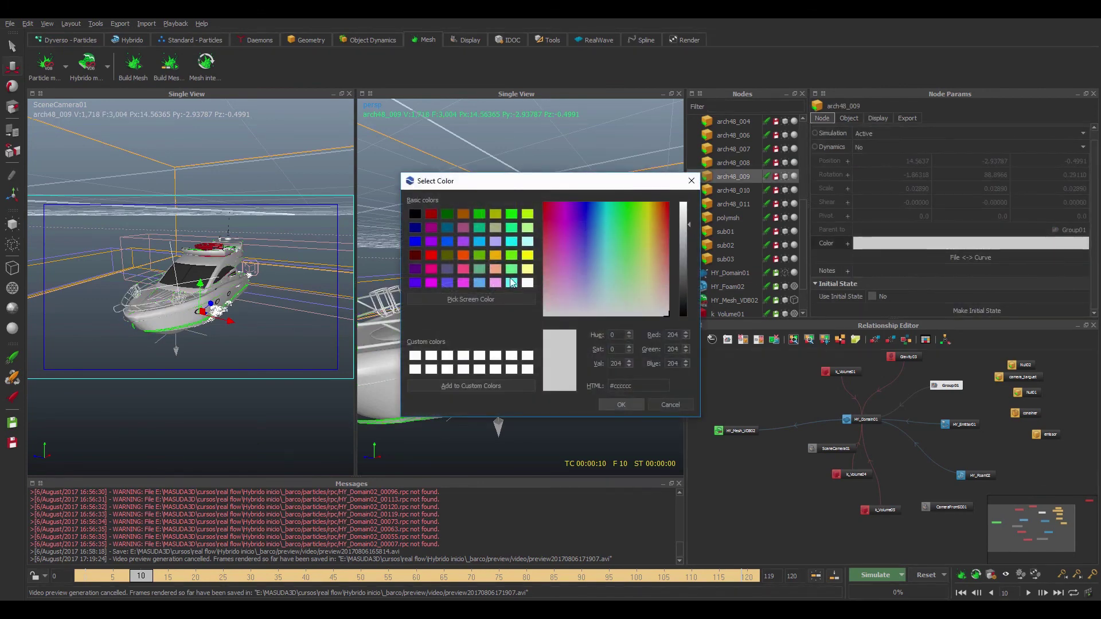
left_click(463, 213)
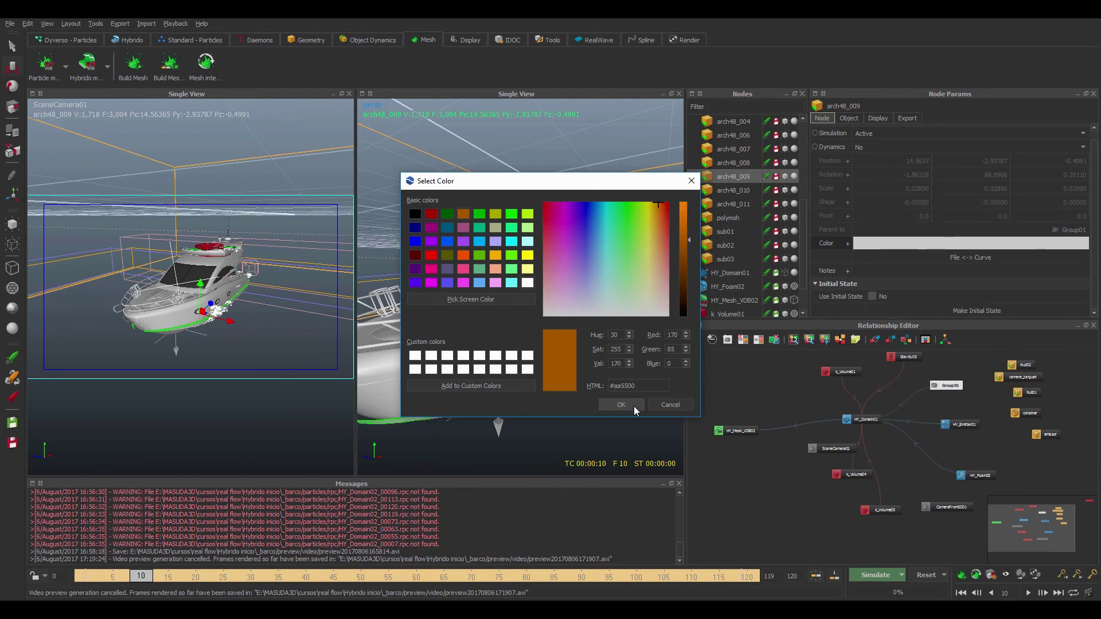
left_click(625, 405)
Select the water mesh HY_Mesh_VDB02 and collapse the boat's Group01 in the node list.
left_click(524, 373)
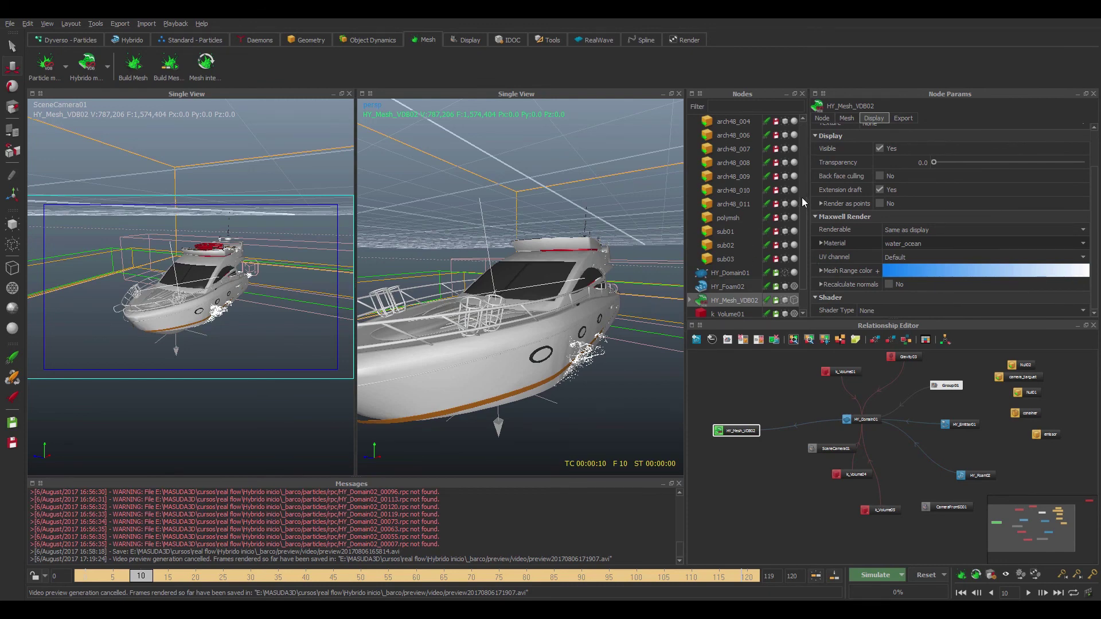
left_click_drag(801, 197, 798, 125)
left_click(690, 148)
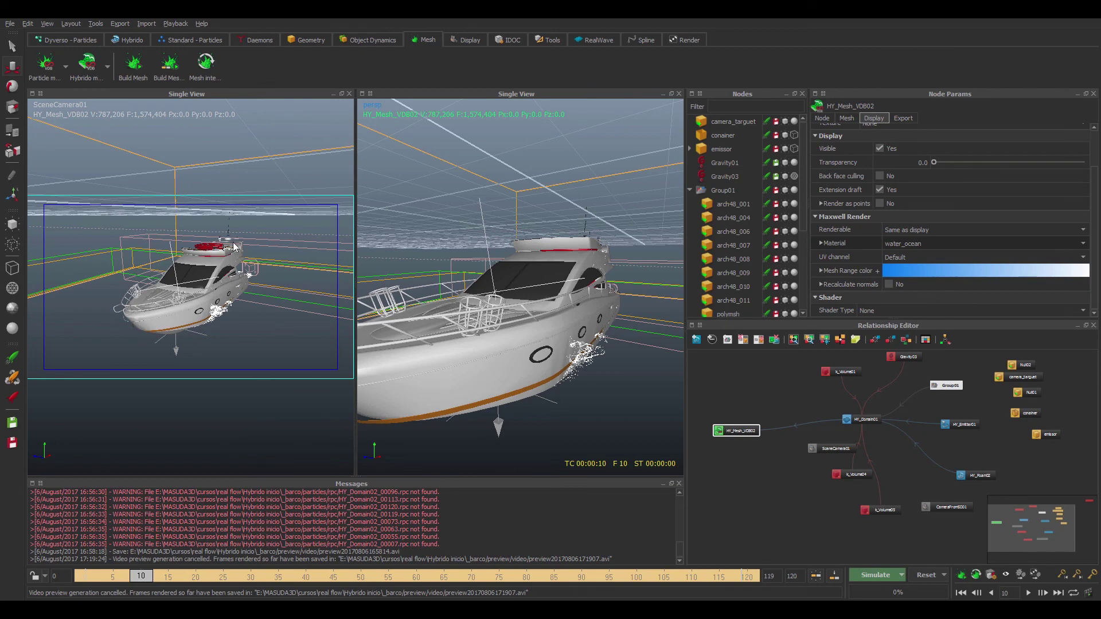
left_click(690, 190)
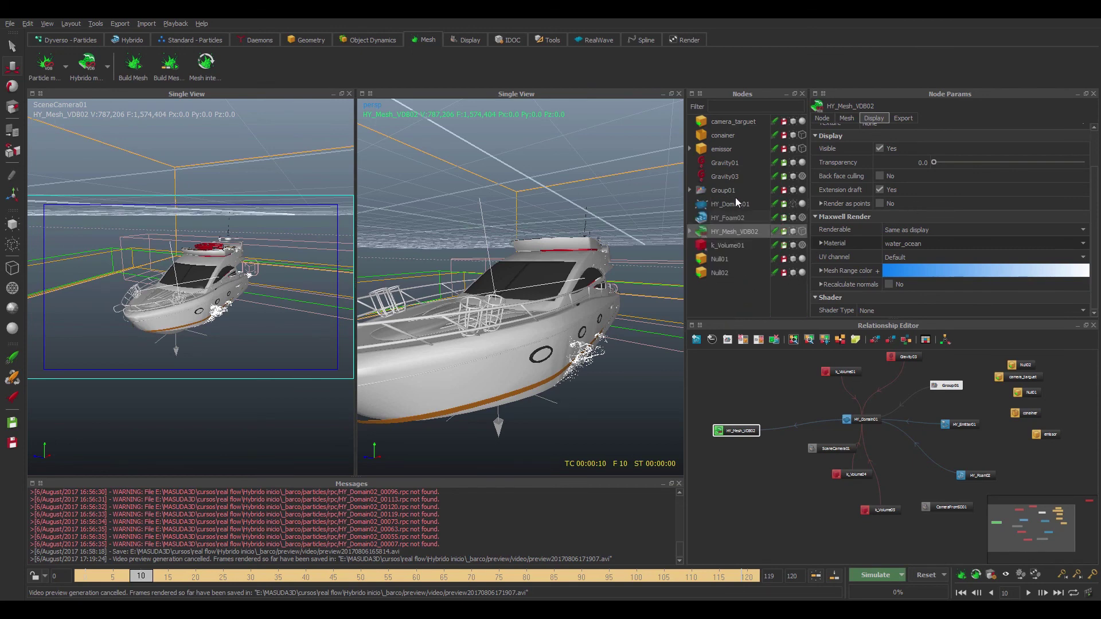
Go to frame 55, display the water mesh HY_Mesh_VDB02 shaded and make the camera viewport active.
left_click(388, 574)
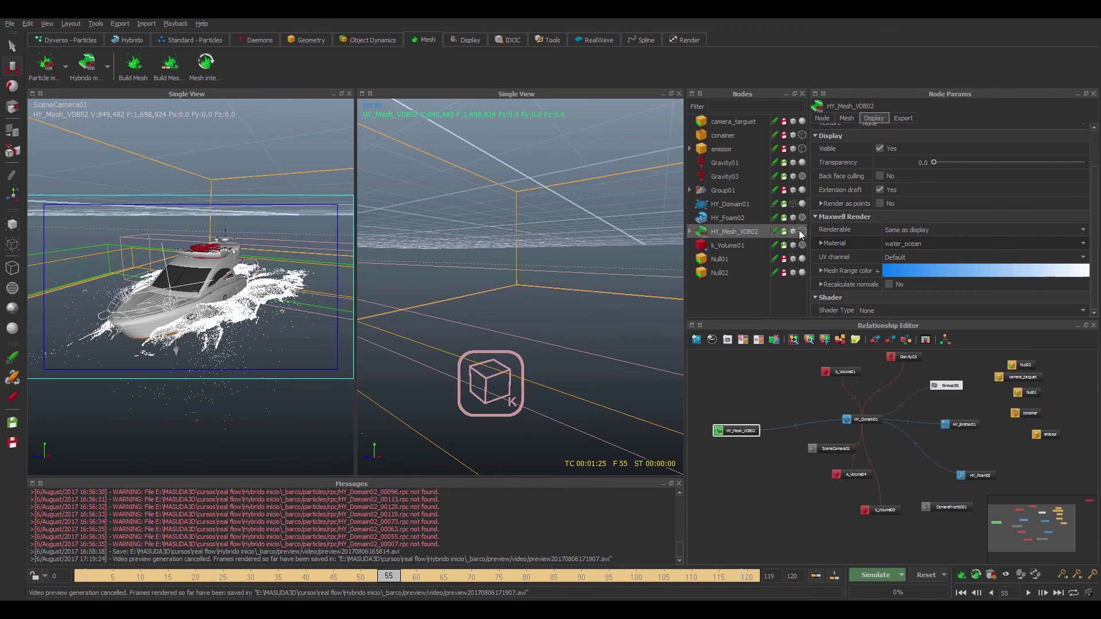
left_click(800, 230)
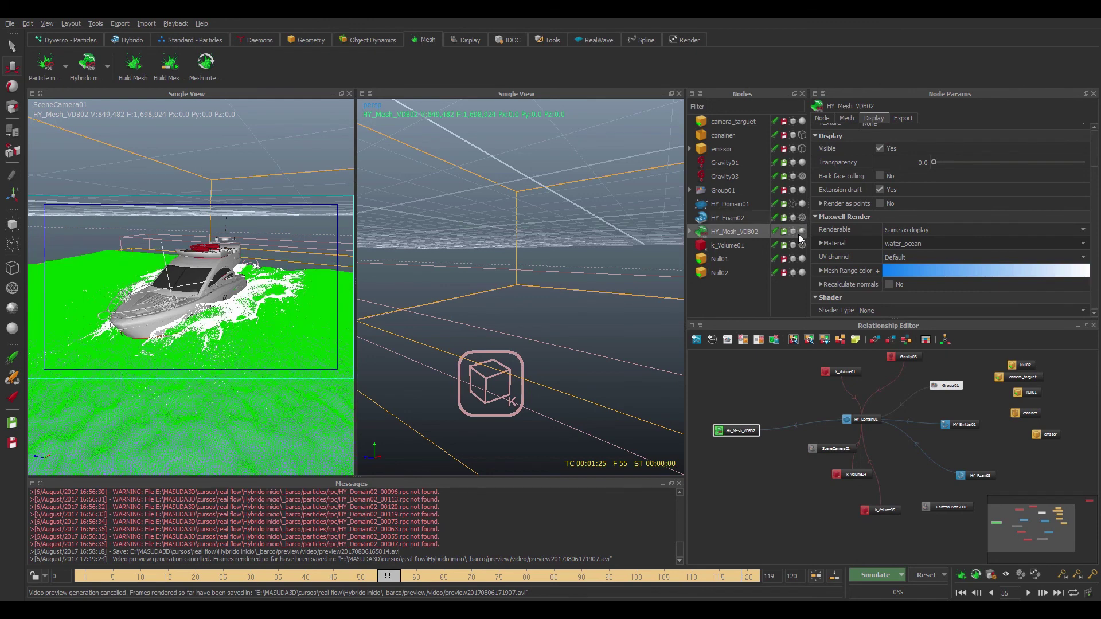
left_click(310, 225)
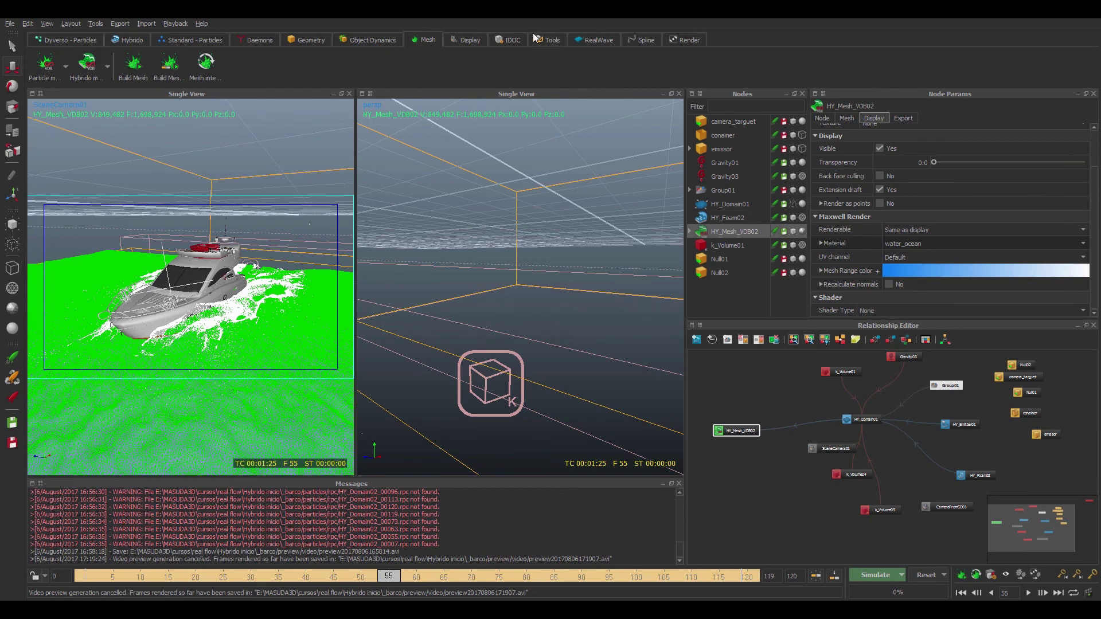
Preview frame 55 with the Fire interactive Maxwell render from the active camera, and close the preview window.
left_click(681, 40)
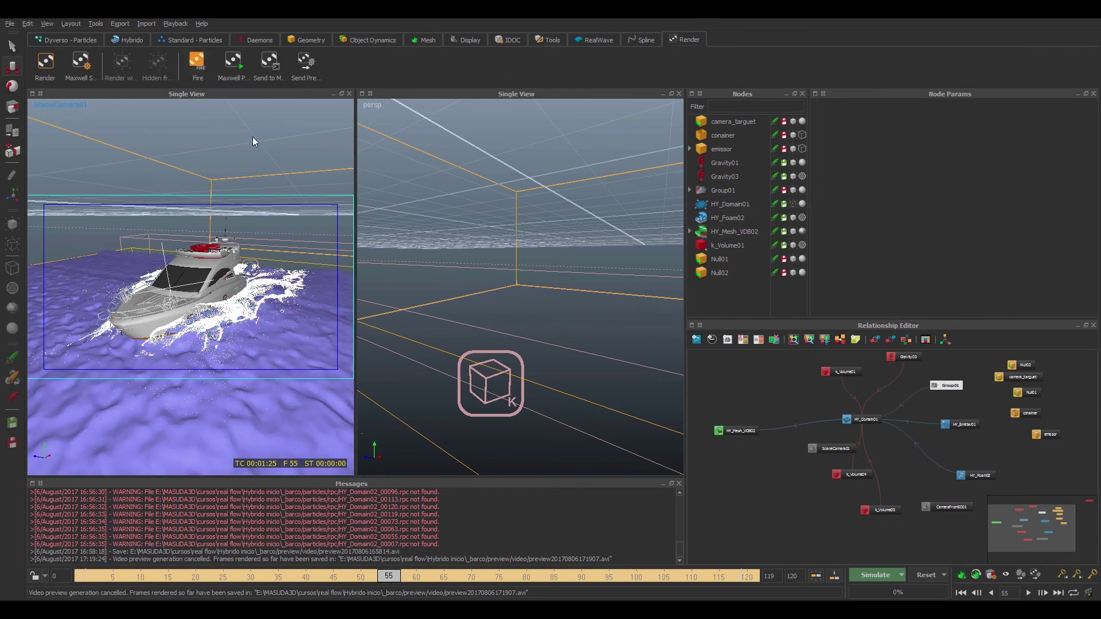
left_click(201, 81)
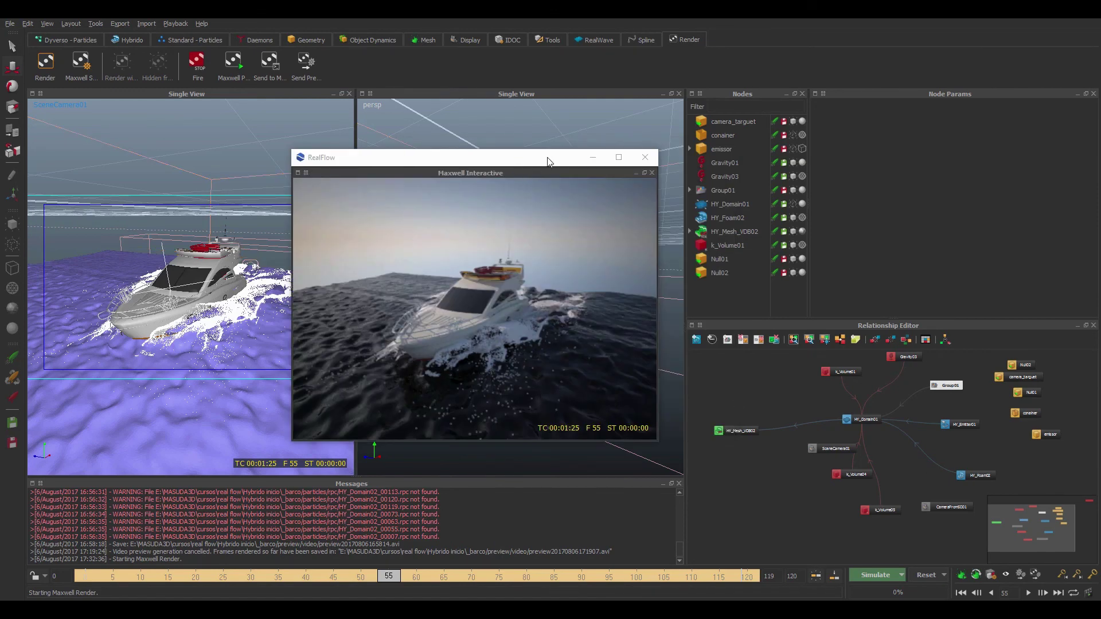
left_click_drag(547, 162, 515, 165)
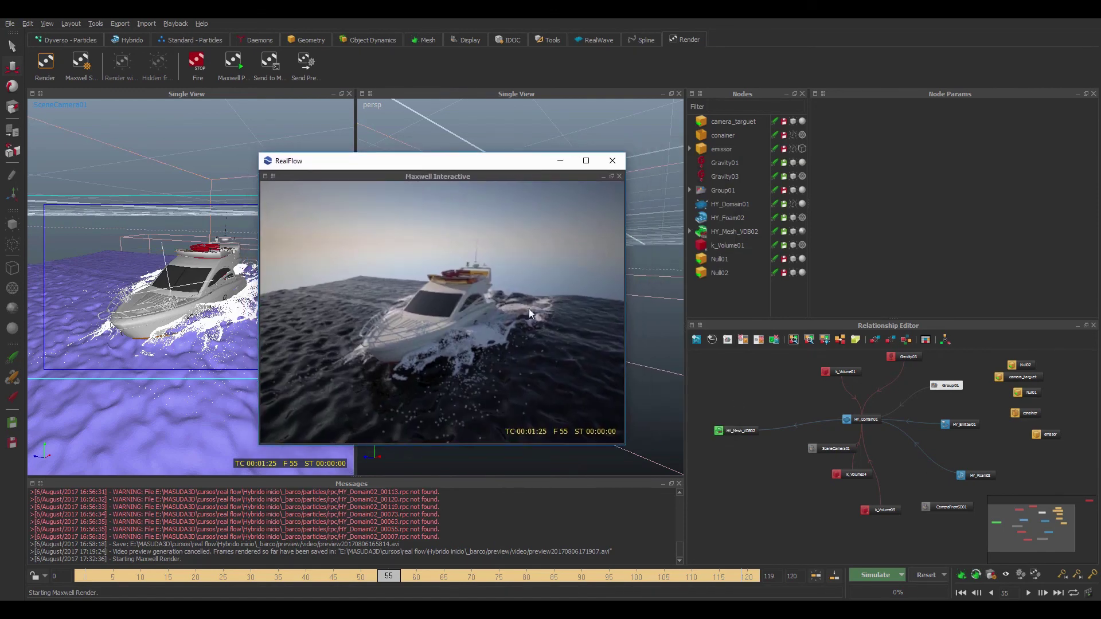
left_click(612, 161)
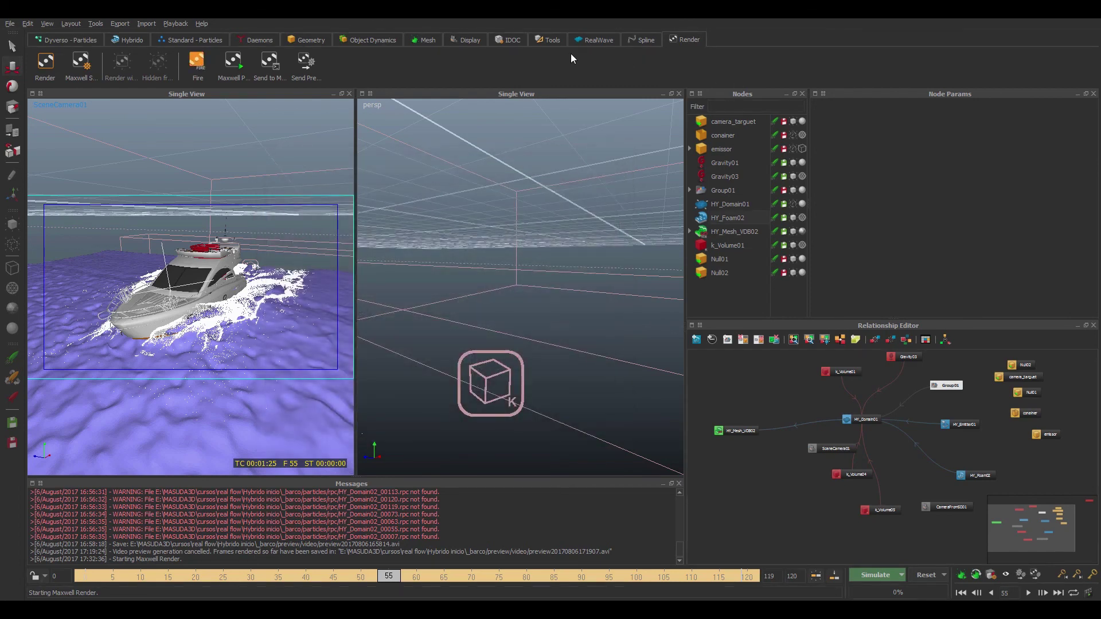
In the Maxwell render settings, set the time limit to 1200 s and the output size to 1920 by 1080.
left_click(45, 62)
double_click(404, 157)
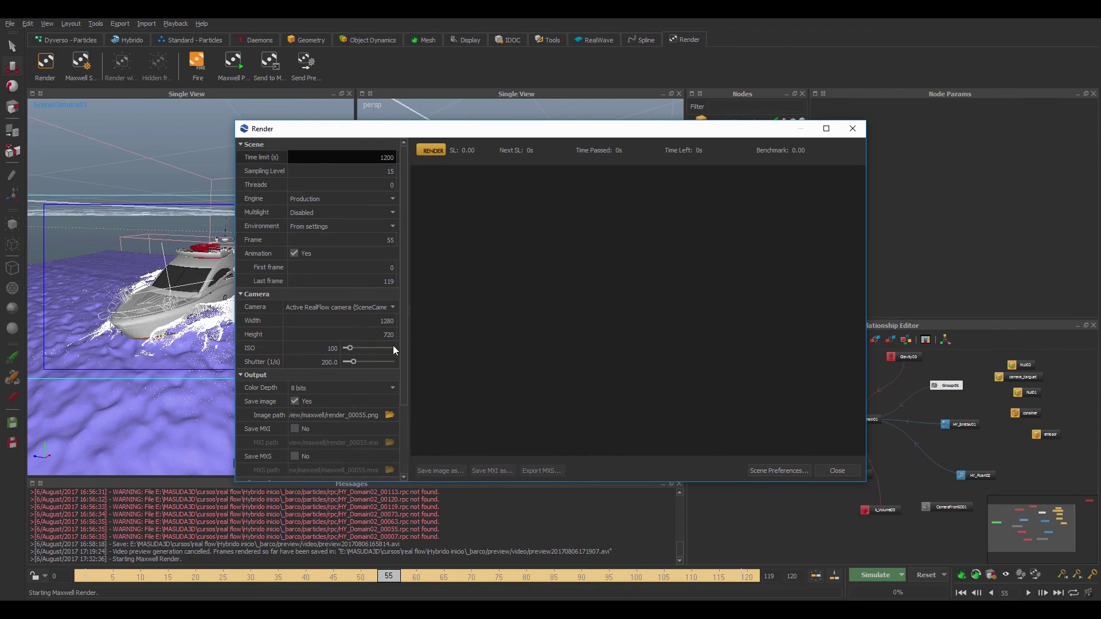
double_click(402, 321)
type("1920")
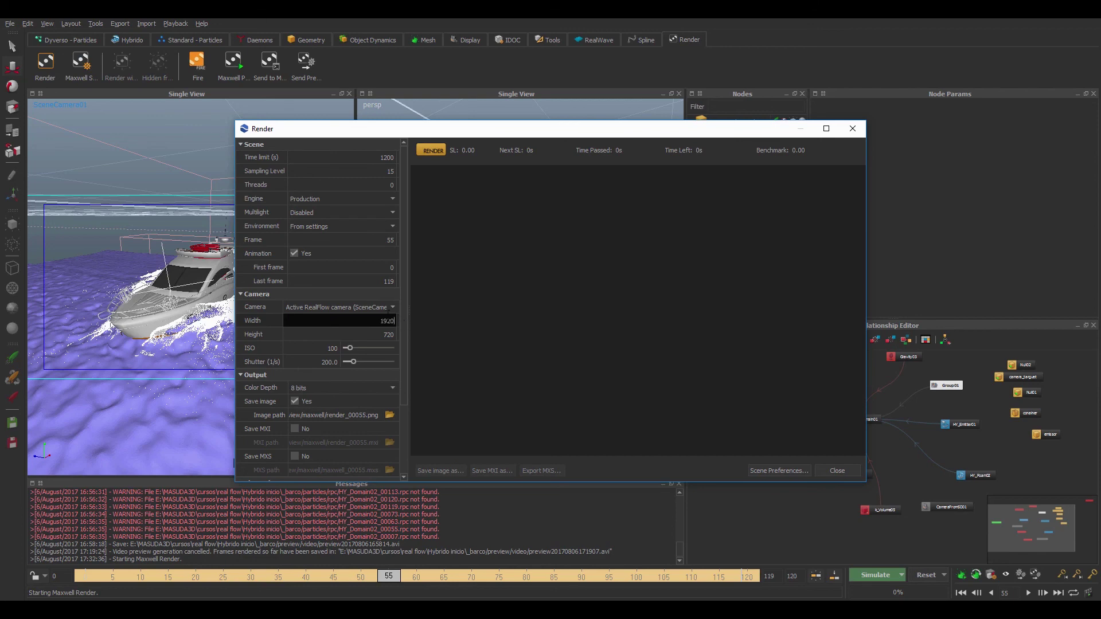
double_click(403, 335)
type("1080")
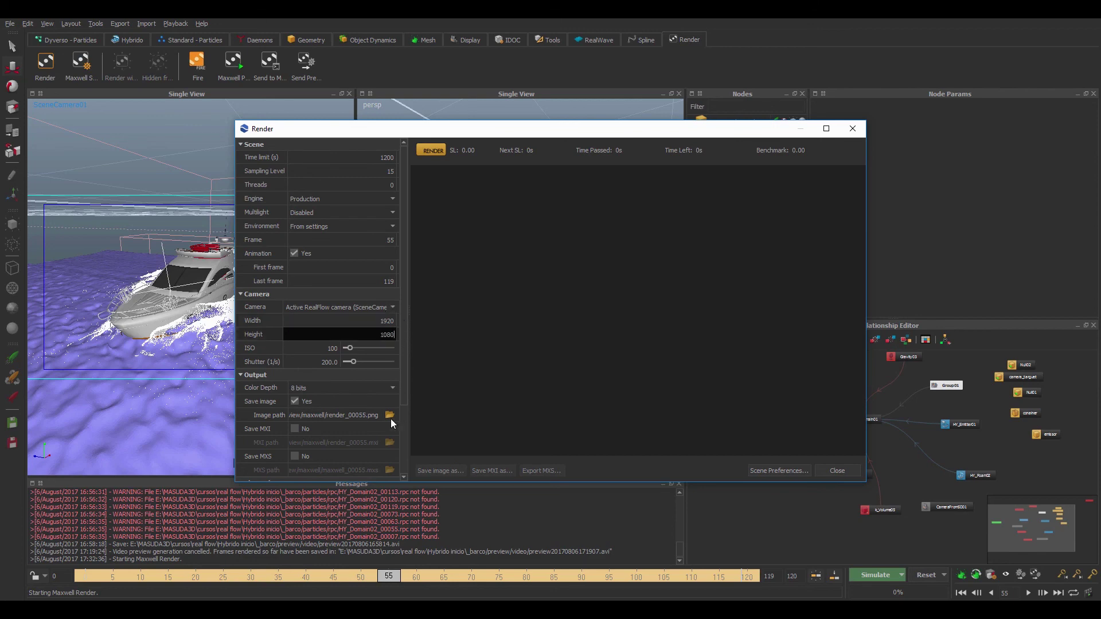
key("Return")
Browse for the output image path, dismiss the file browser without choosing a file, and close the render settings.
left_click(390, 414)
left_click(769, 117)
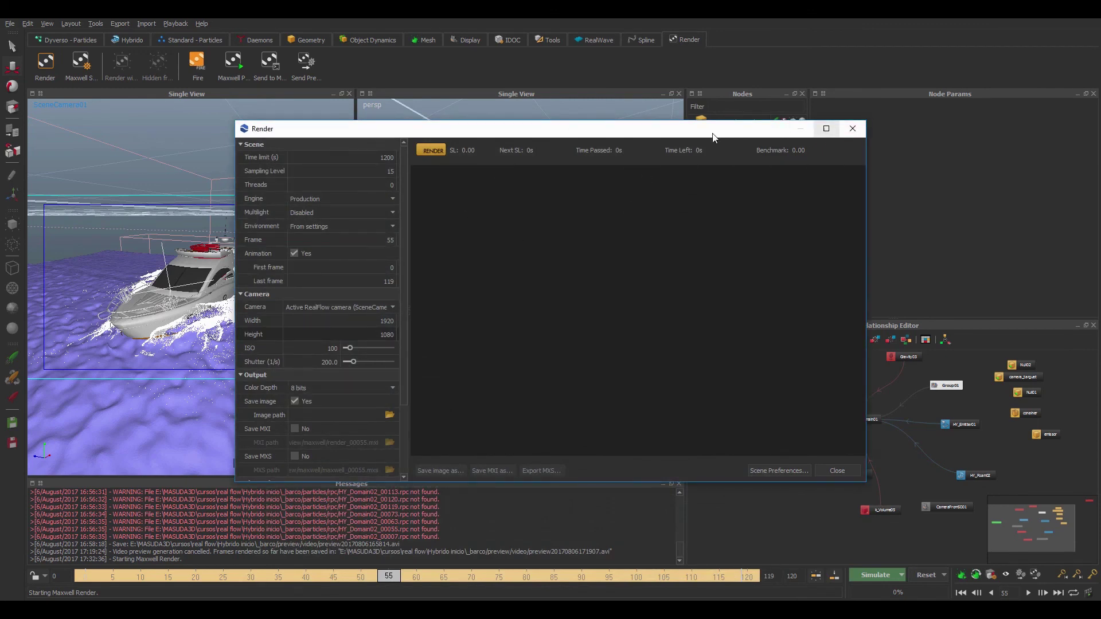
left_click(852, 129)
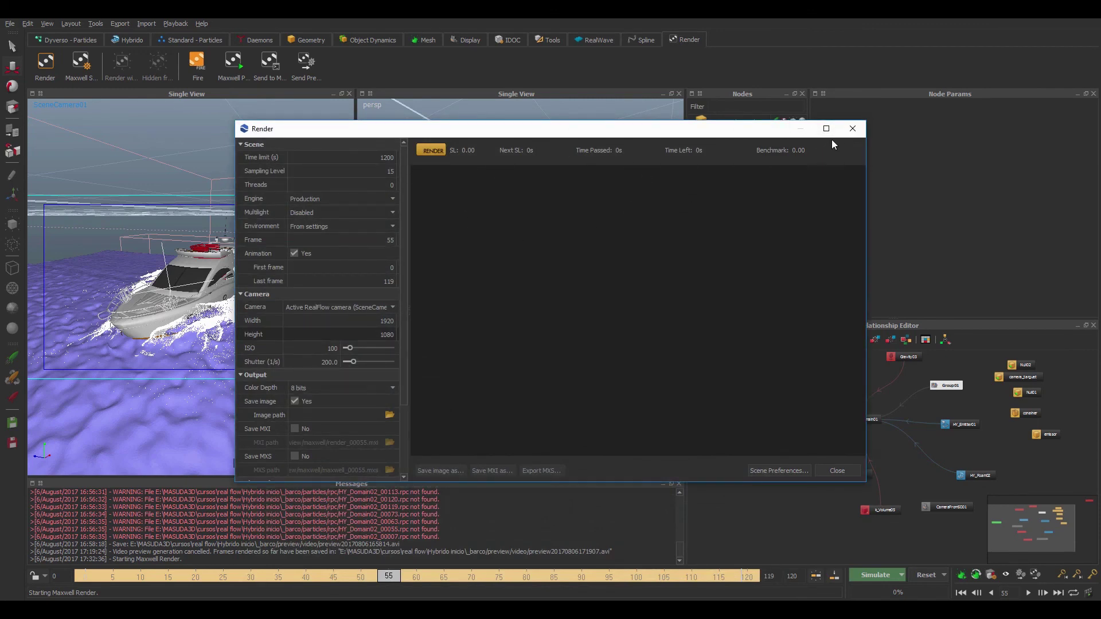